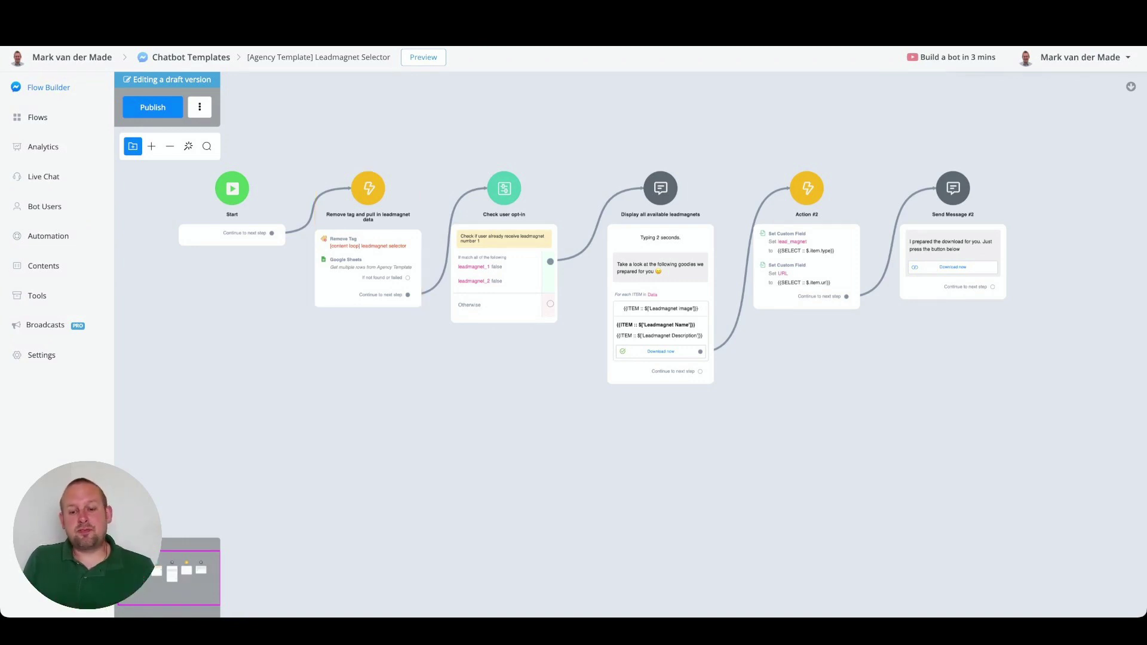
- Delete the Action #2 step from the lead magnet flow
scroll(342, 346, up, 3)
drag(342, 346, 226, 379)
scroll(284, 375, down, 2)
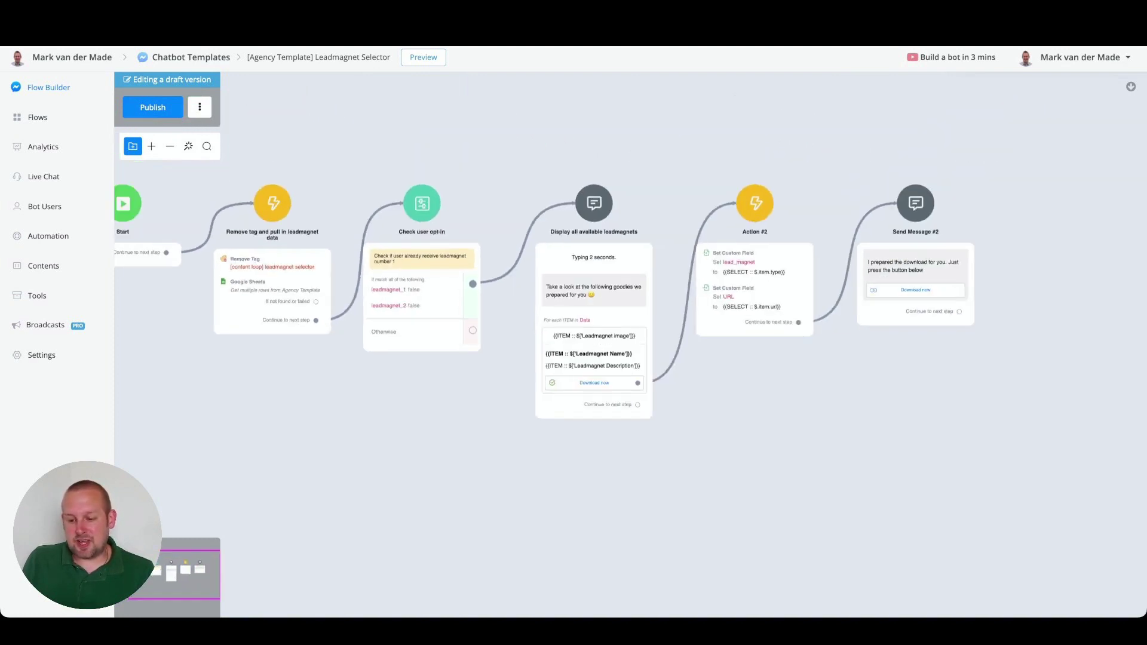
click(754, 203)
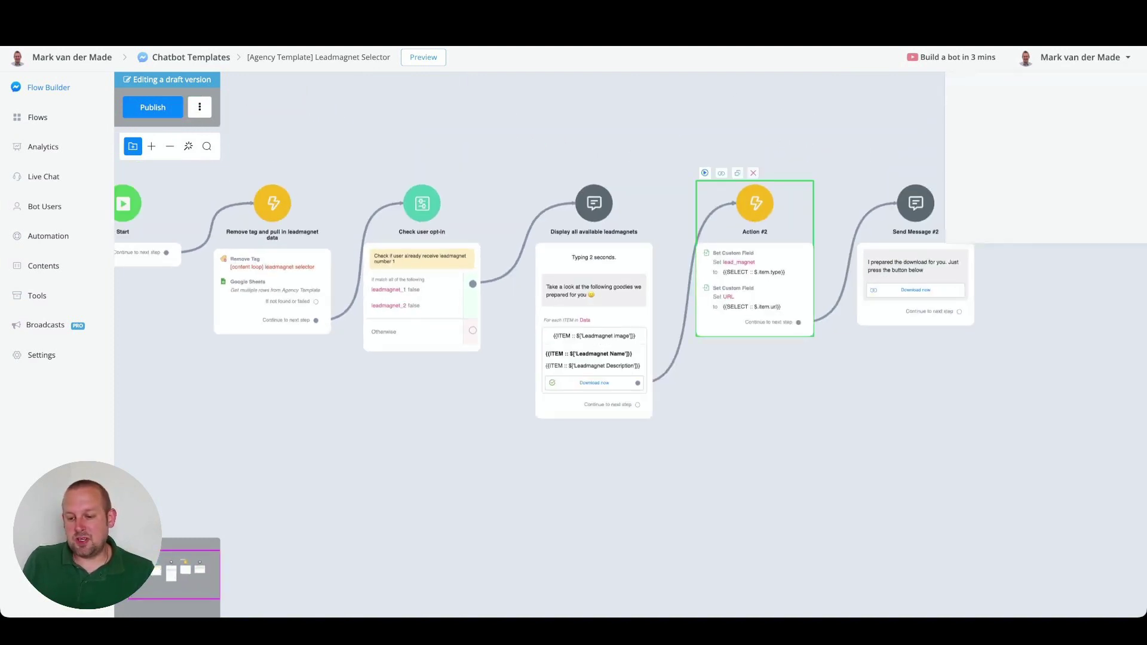
click(753, 173)
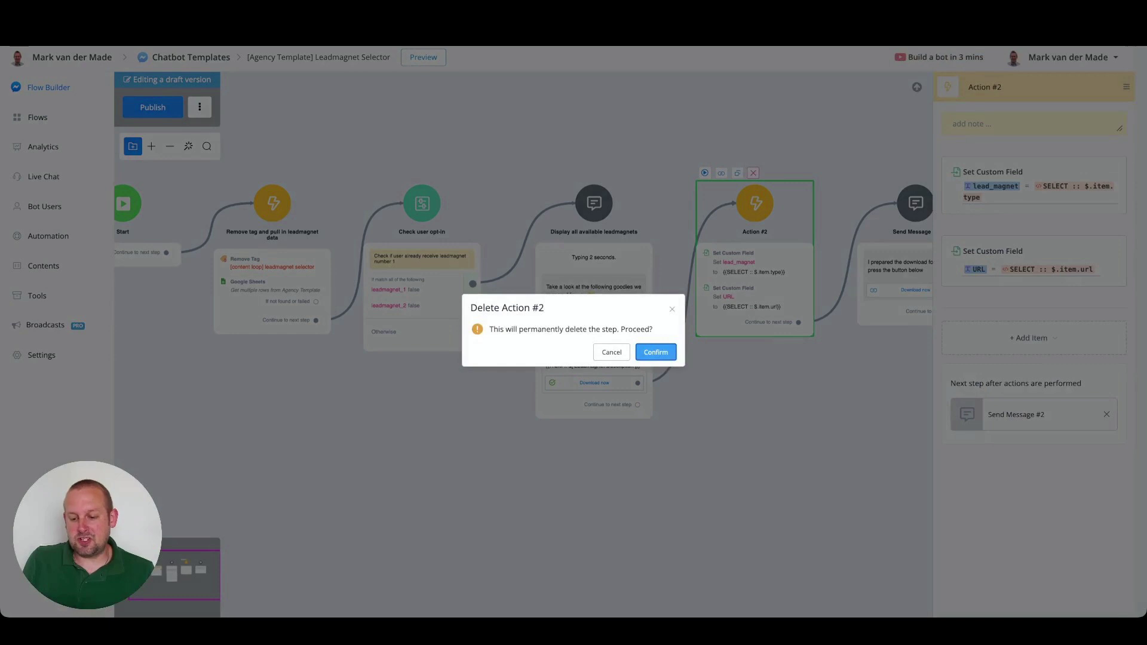
key(Return)
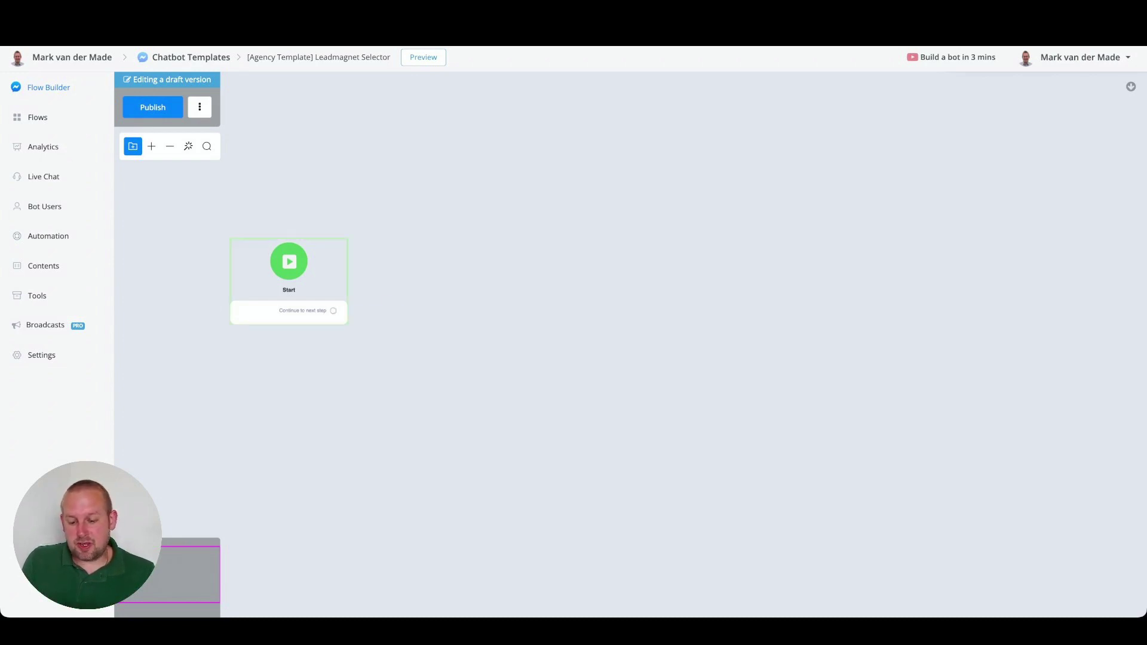
- Add a new Action step connected from Start and place it level beside Start
drag(333, 311, 439, 279)
click(502, 369)
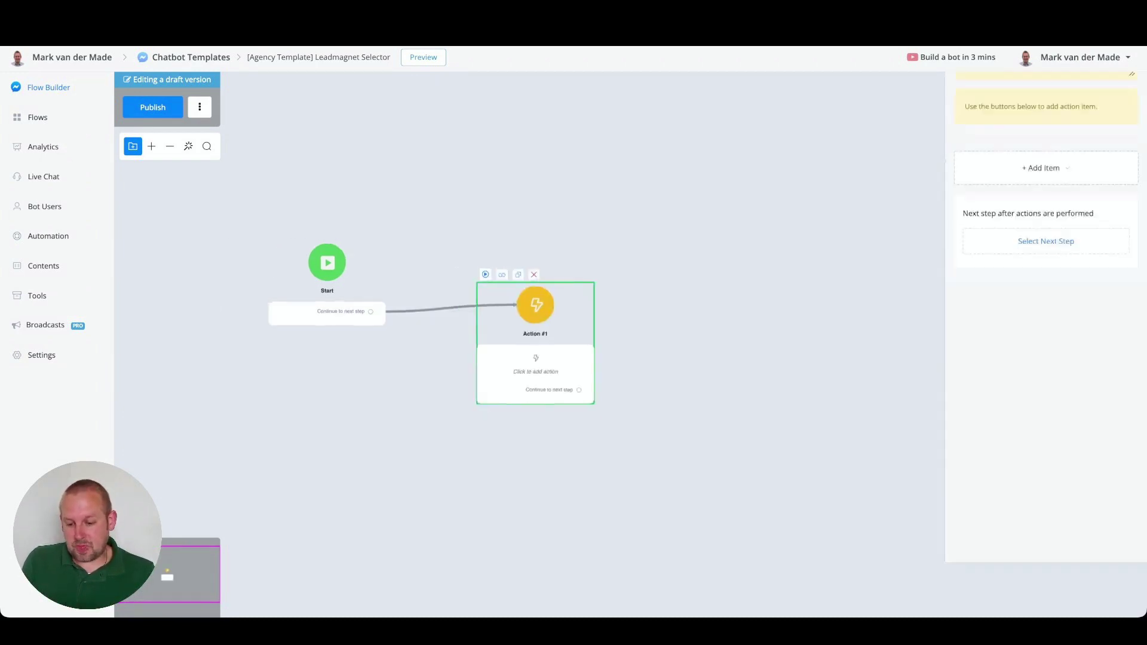
drag(629, 307, 594, 264)
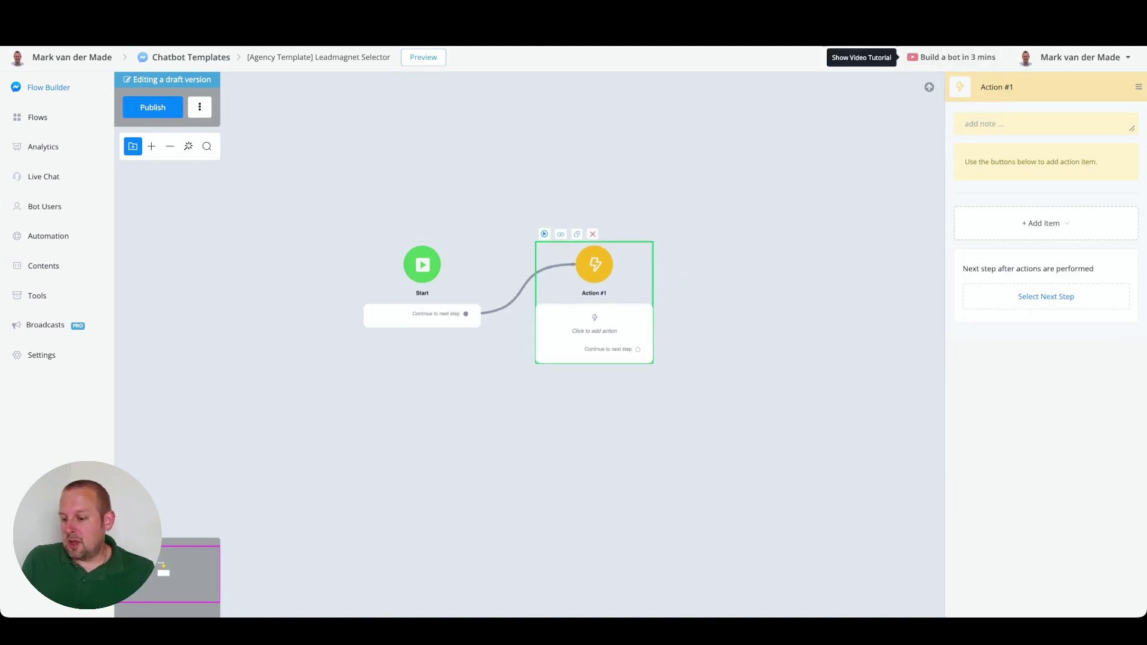
- Add a Google Sheets integration item to the new Action step and set it to Get Multiple Rows
click(1043, 223)
mouse_move(1019, 292)
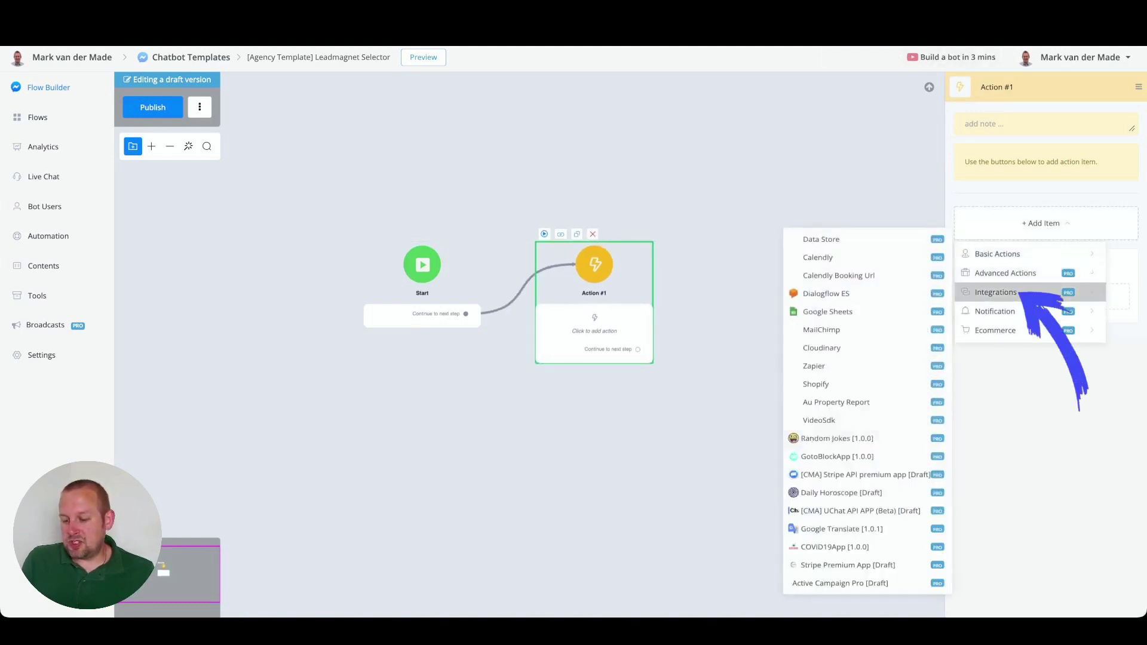
click(827, 311)
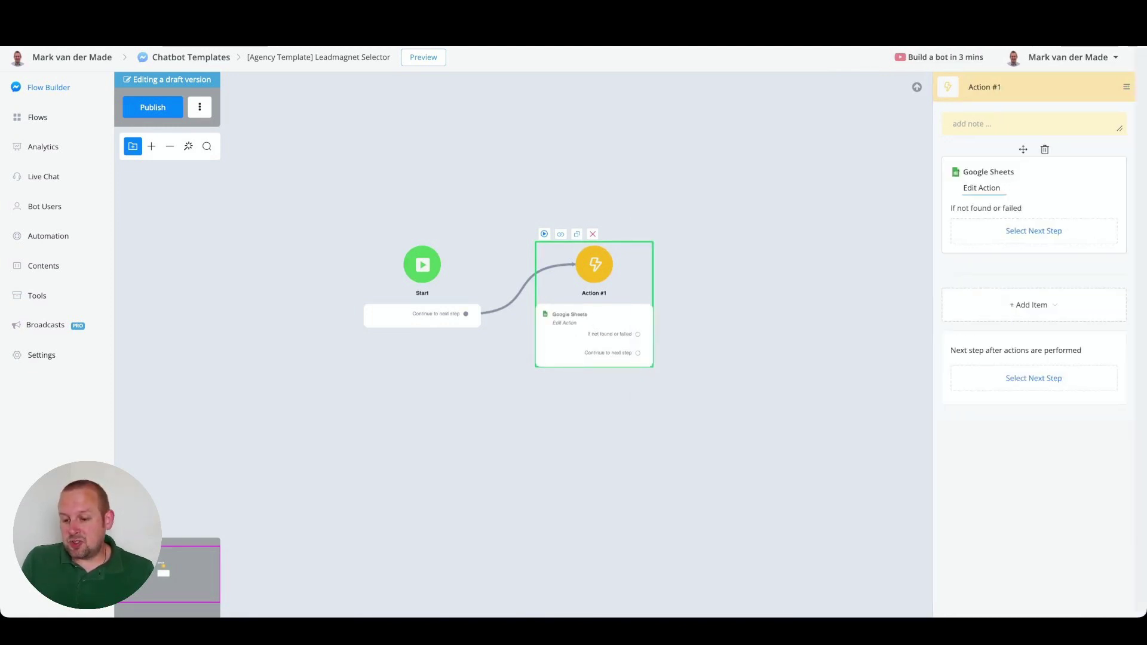
click(983, 188)
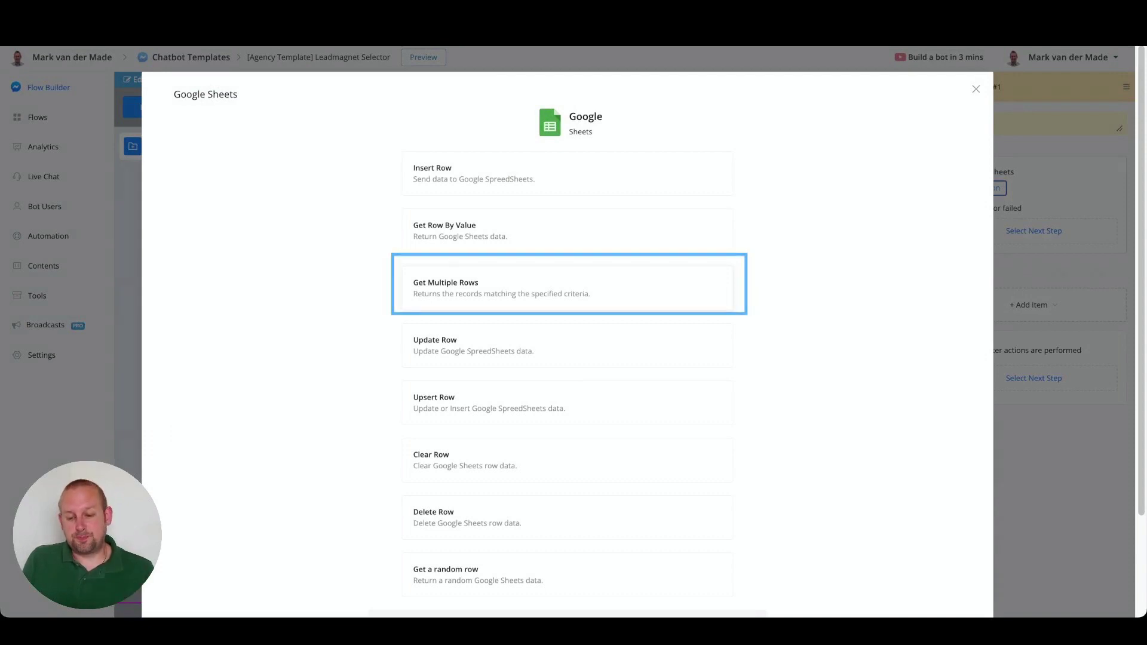
click(567, 288)
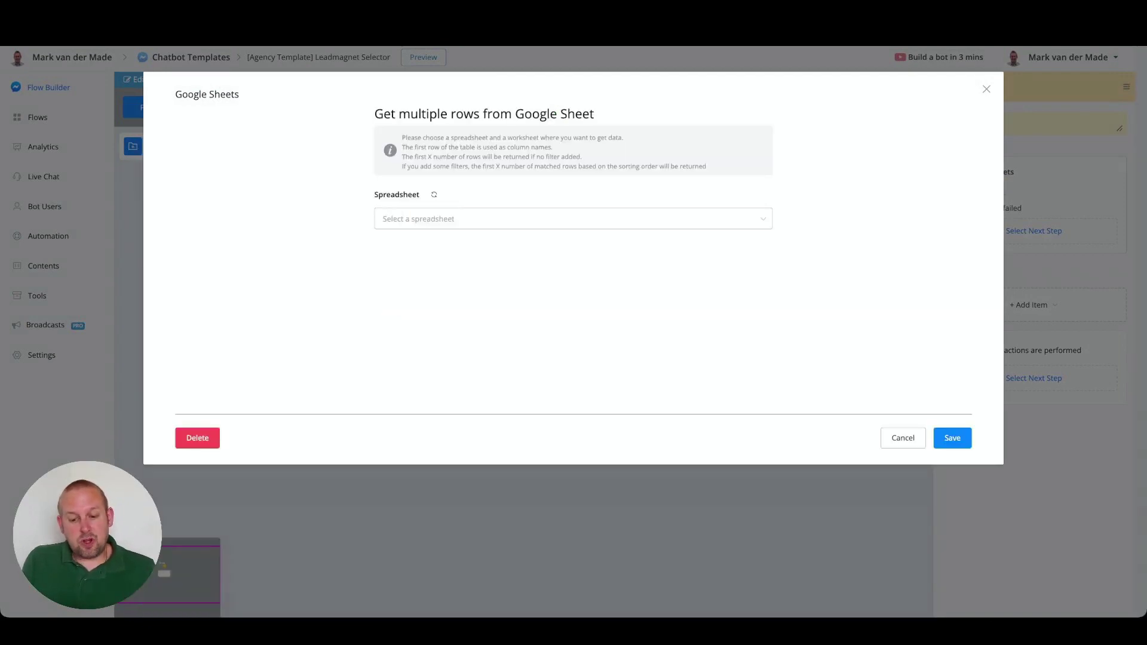
- Set the row source to the Agency Template spreadsheet and its Leadmagnet information worksheet
click(572, 218)
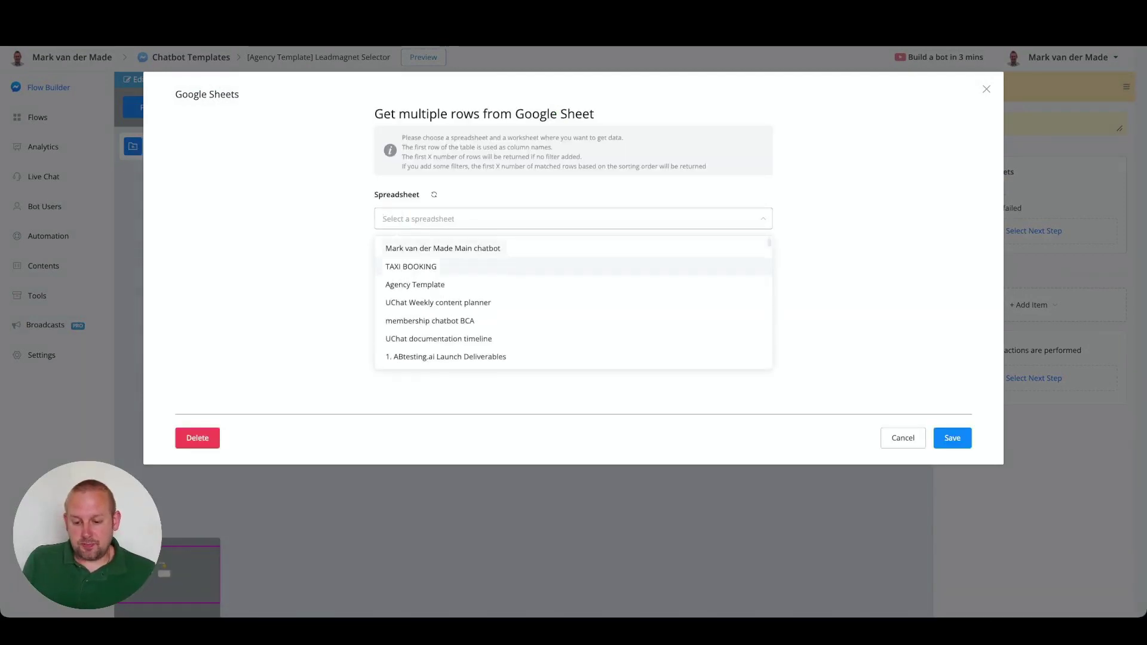
click(415, 284)
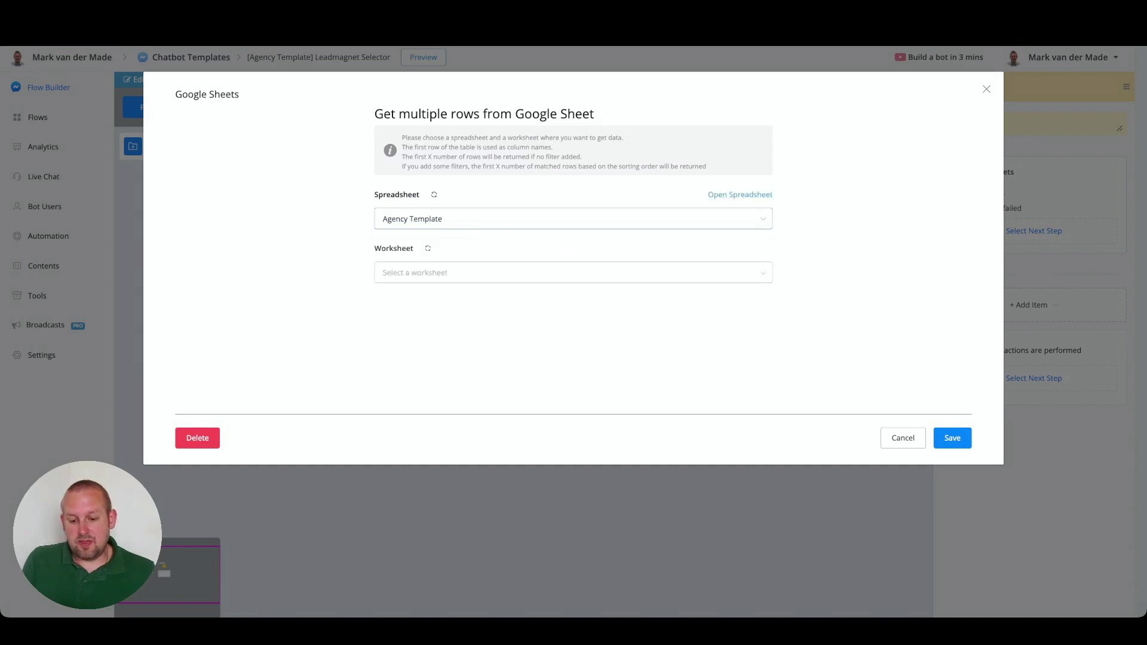
click(418, 273)
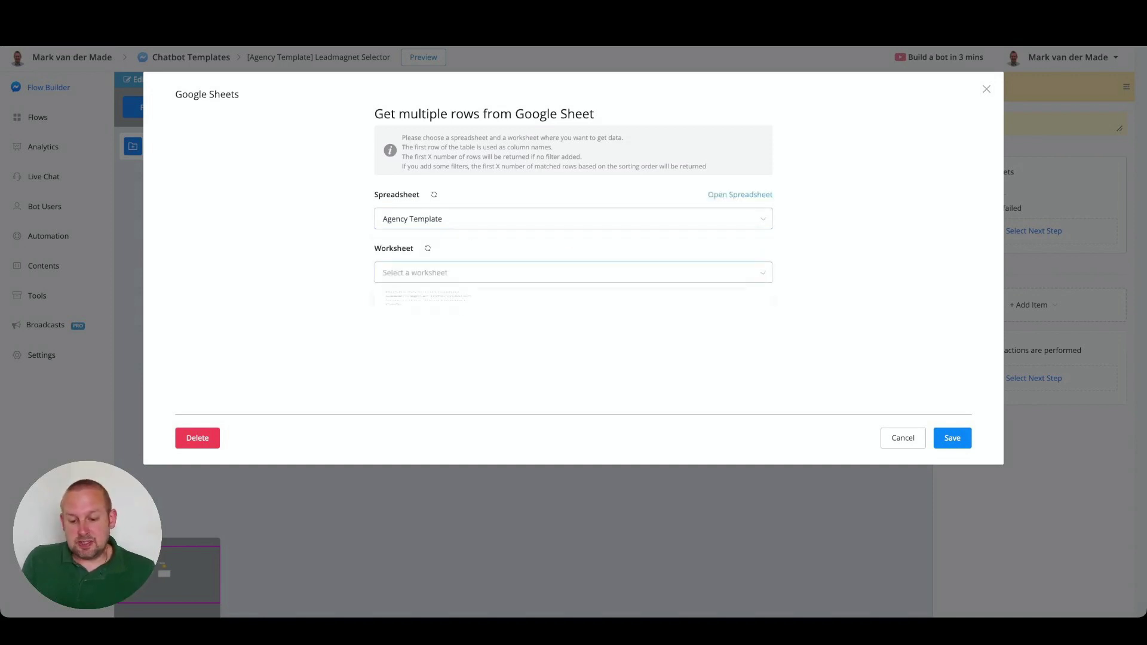
click(429, 319)
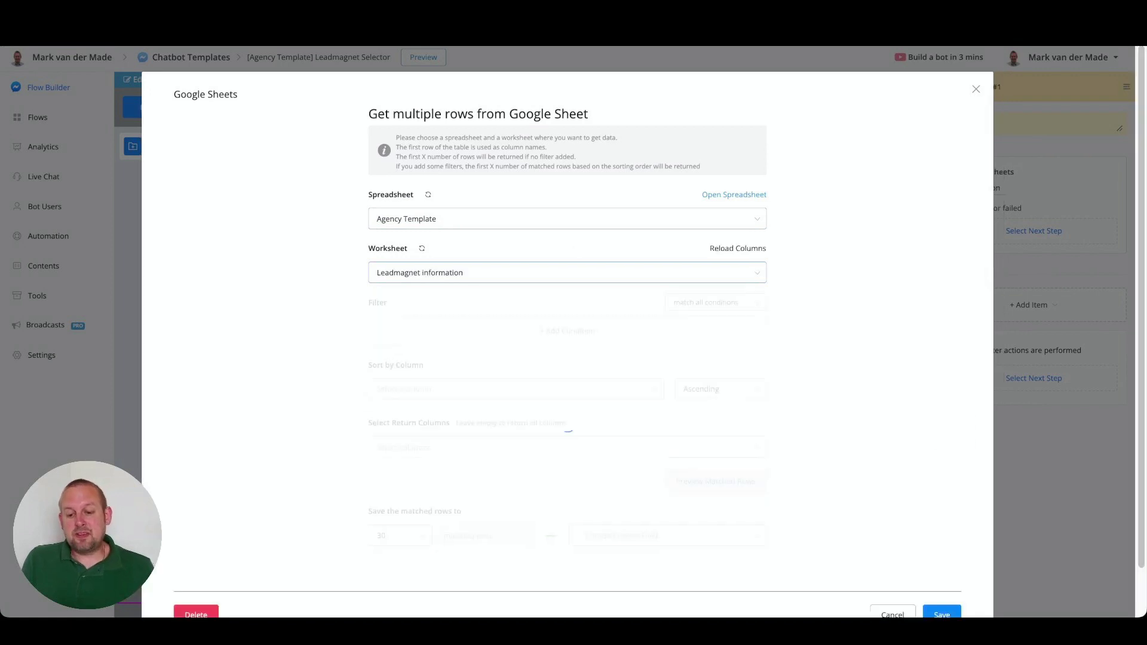
- Store the matched rows in the Data custom field
scroll(567, 328, down, 2)
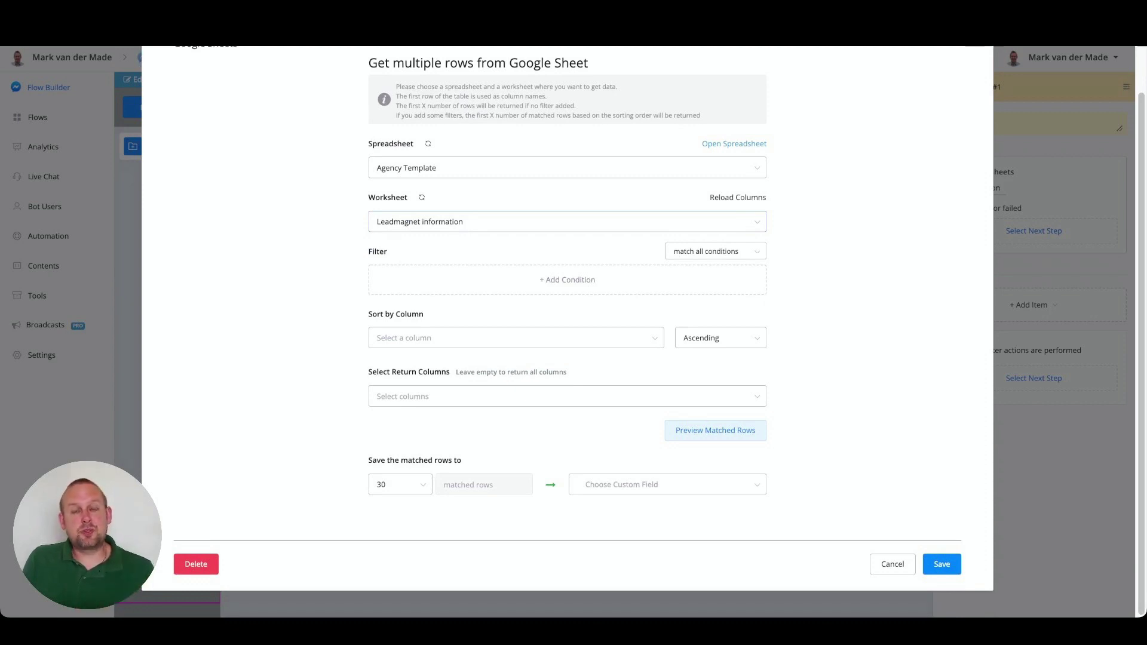
click(666, 484)
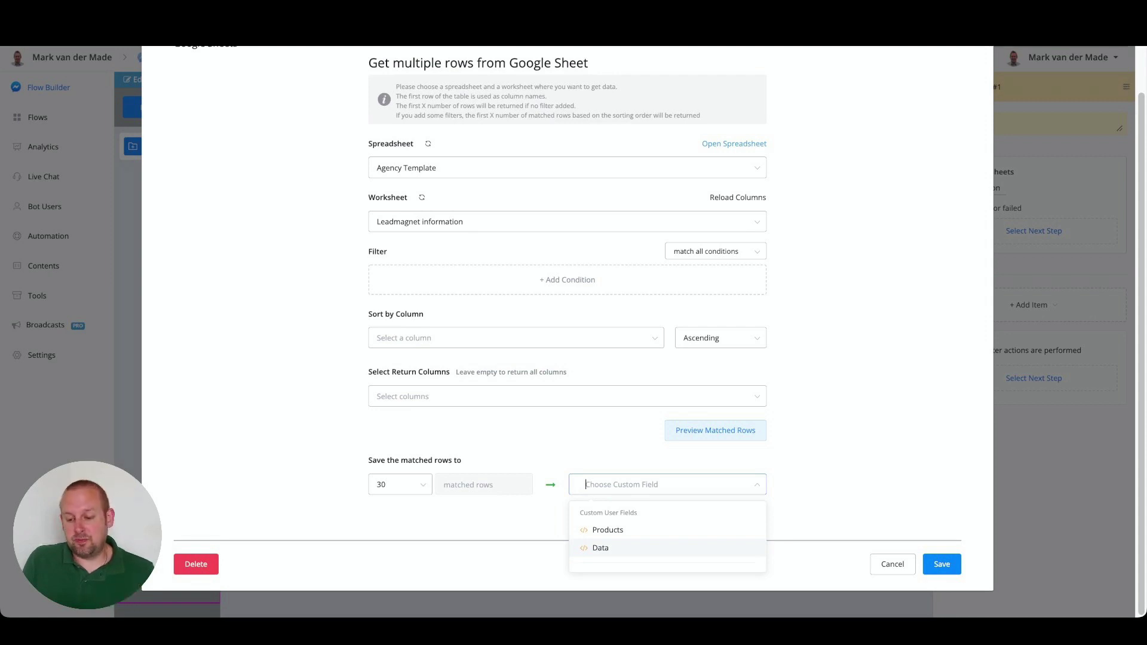
key(Return)
- Preview the matched rows, close the preview and save the Google Sheets action
key(shift+Tab)
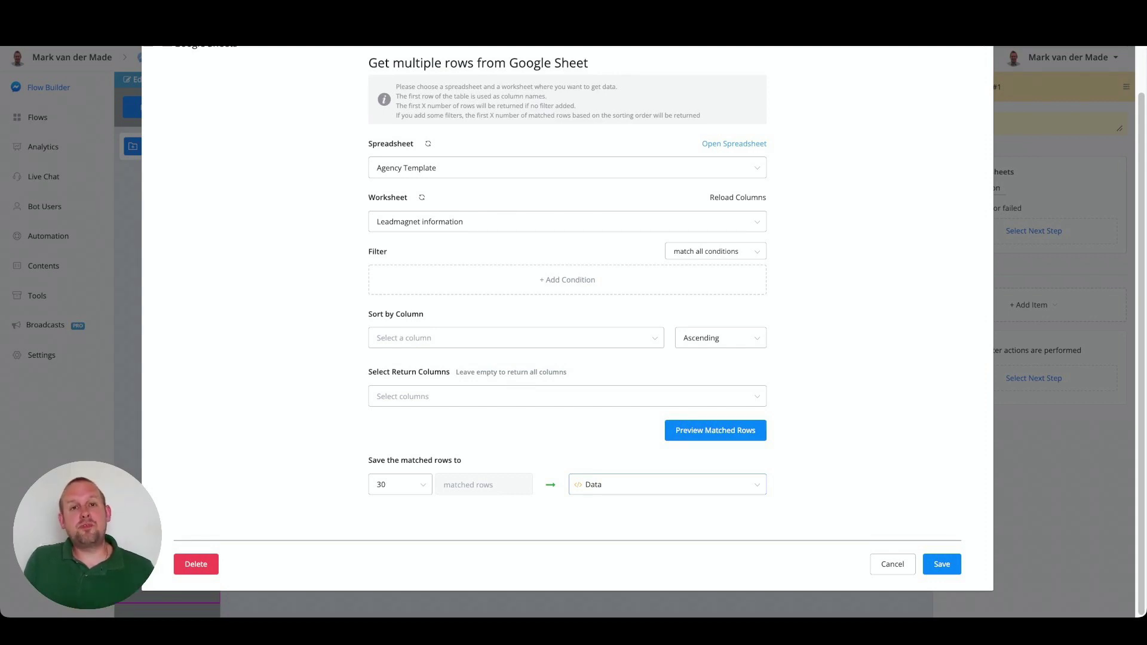
key(Return)
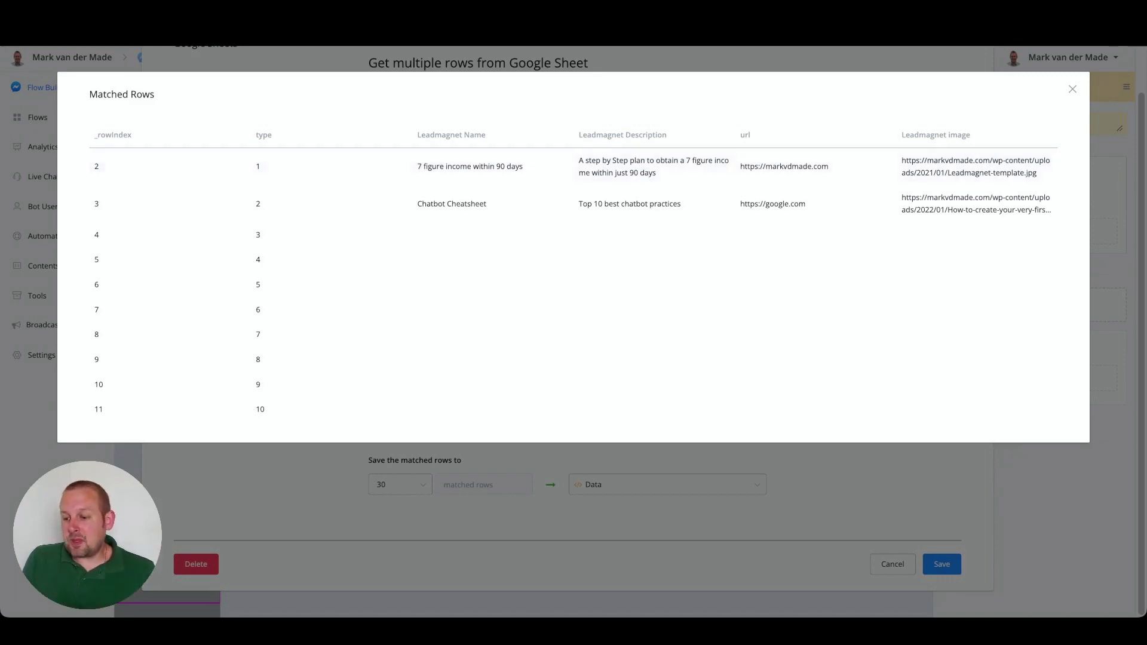
click(1072, 89)
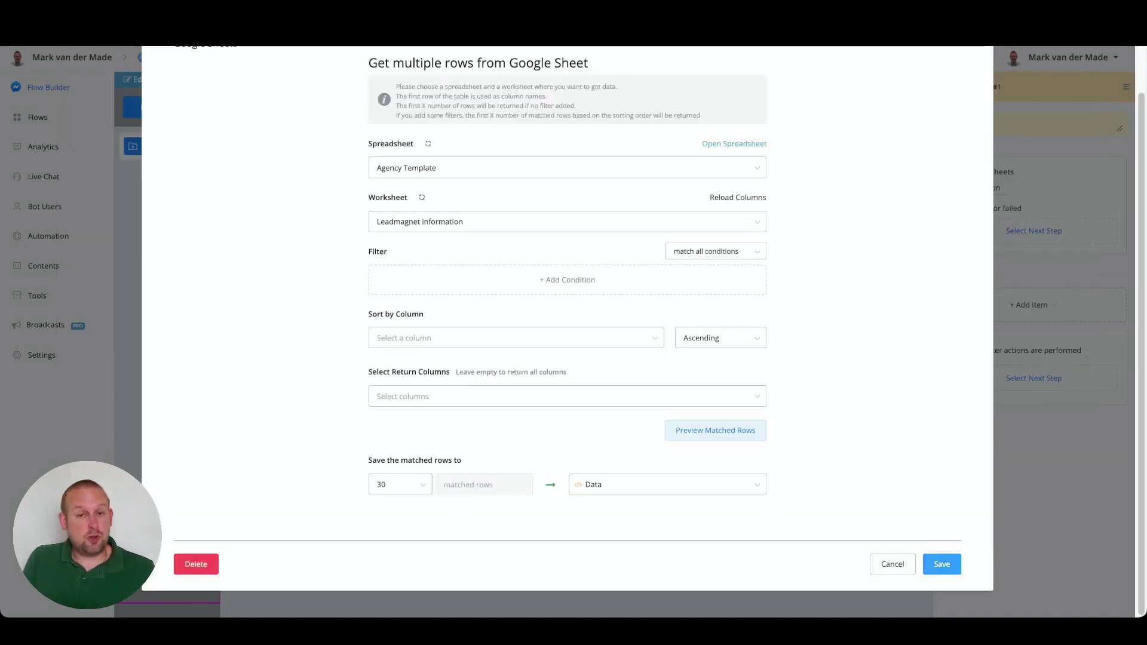
click(942, 564)
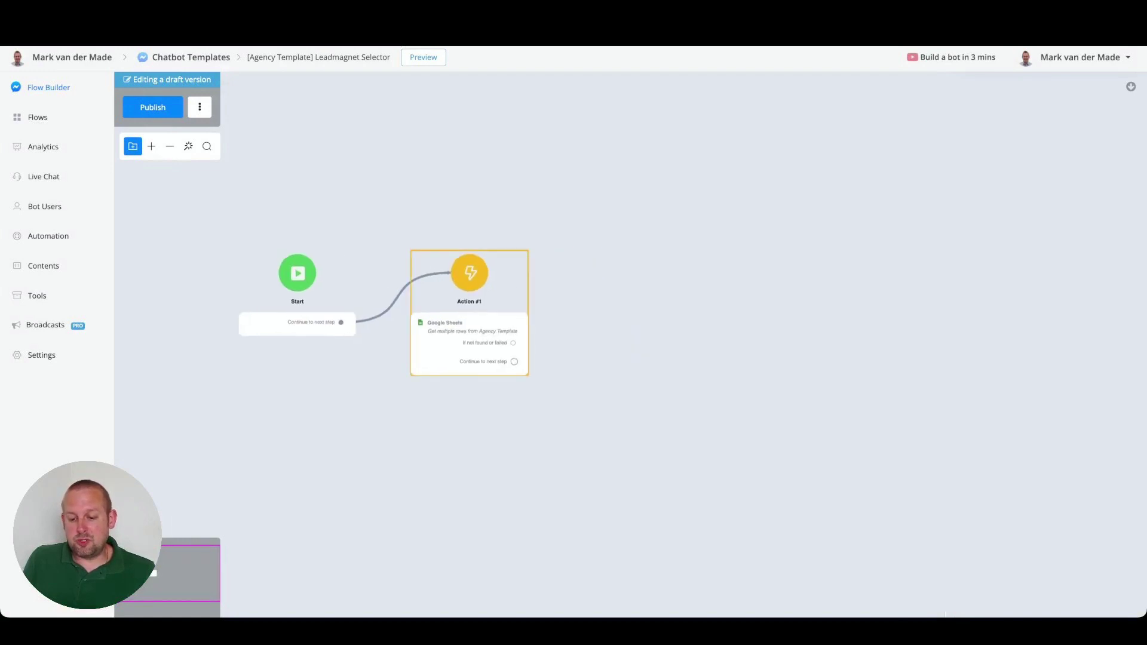
- Add a Send Message step connected from the Google Sheets action and align it level with that step
scroll(514, 361, up, 3)
drag(515, 361, 608, 296)
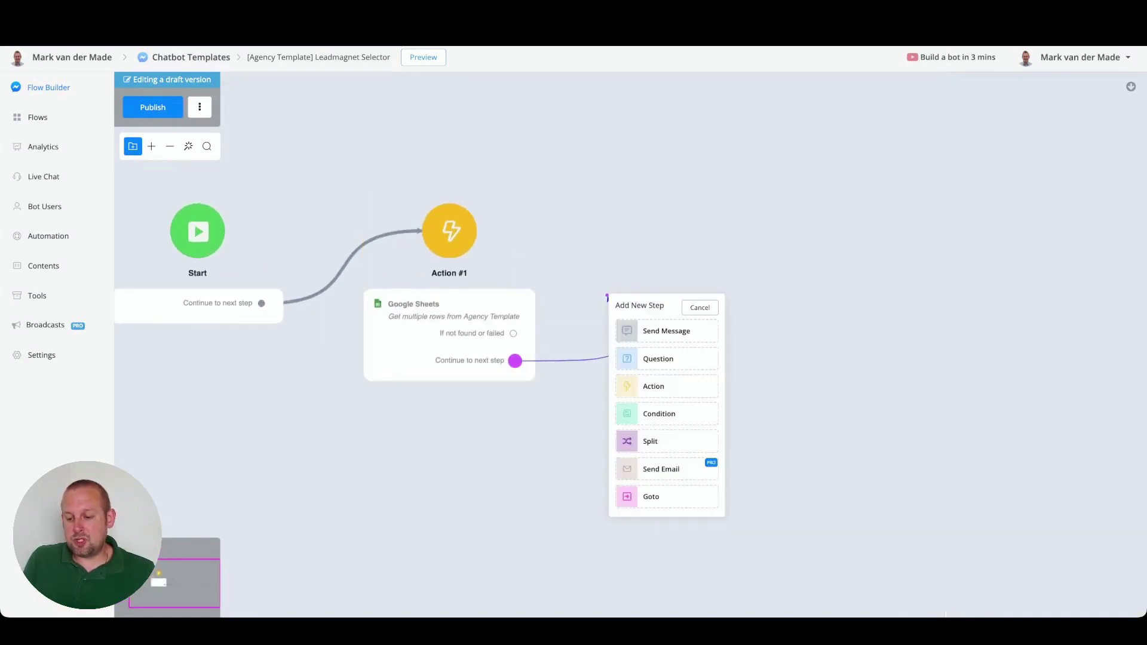
click(666, 331)
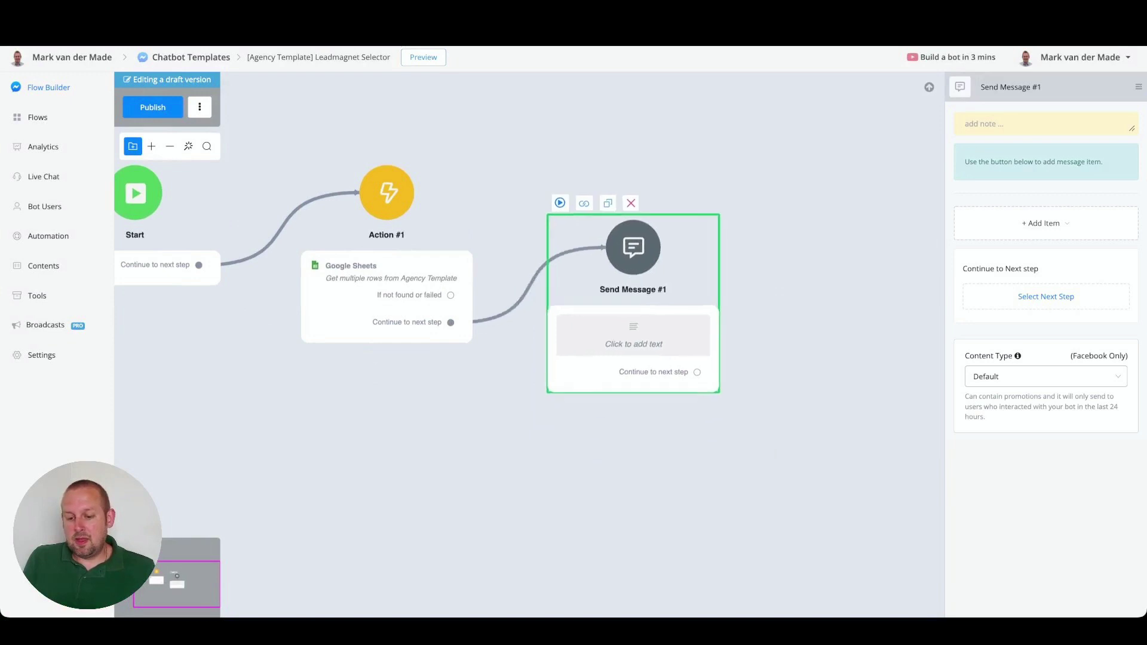
drag(633, 247, 628, 193)
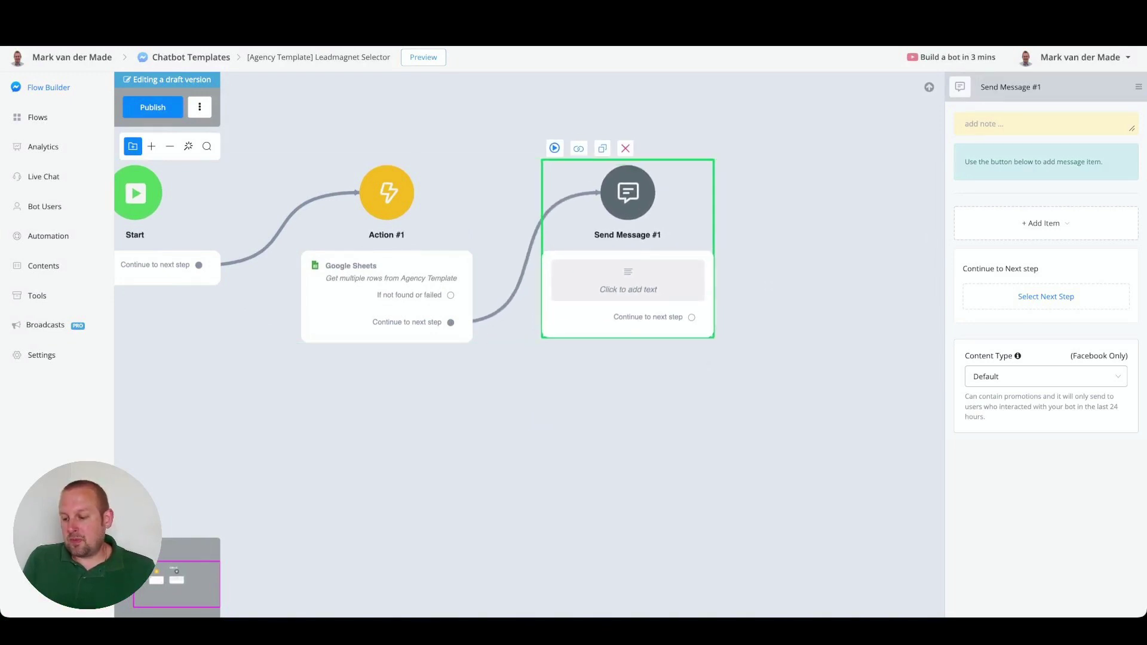
- Add a For Each item to the Send Message step and loop it over the Data custom field
click(1044, 222)
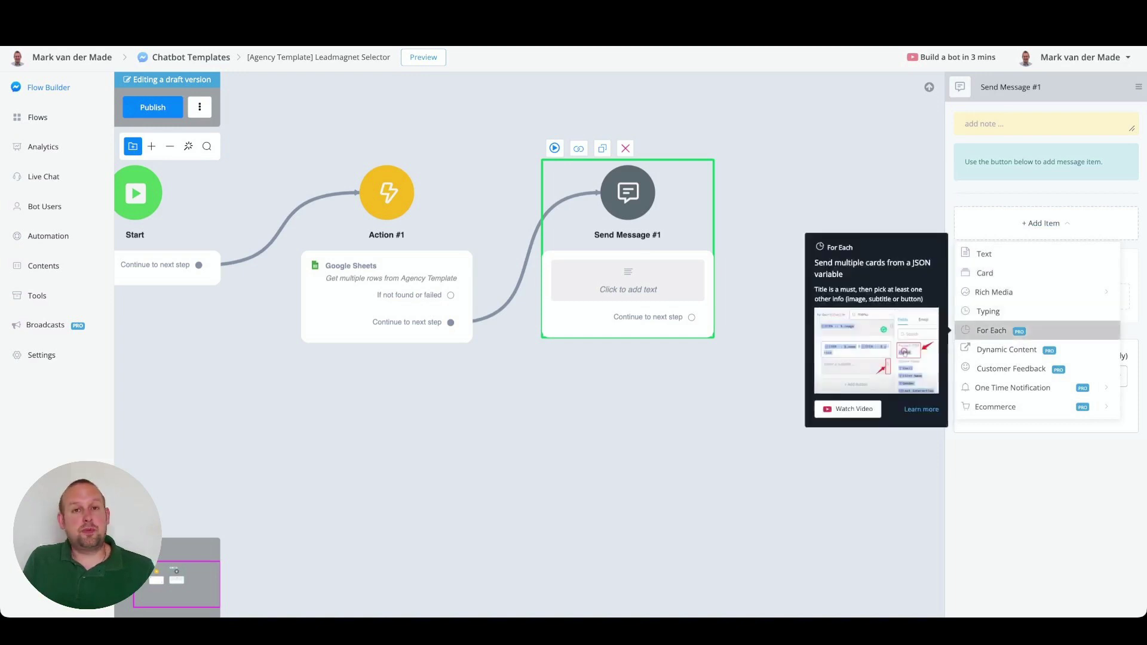
click(992, 330)
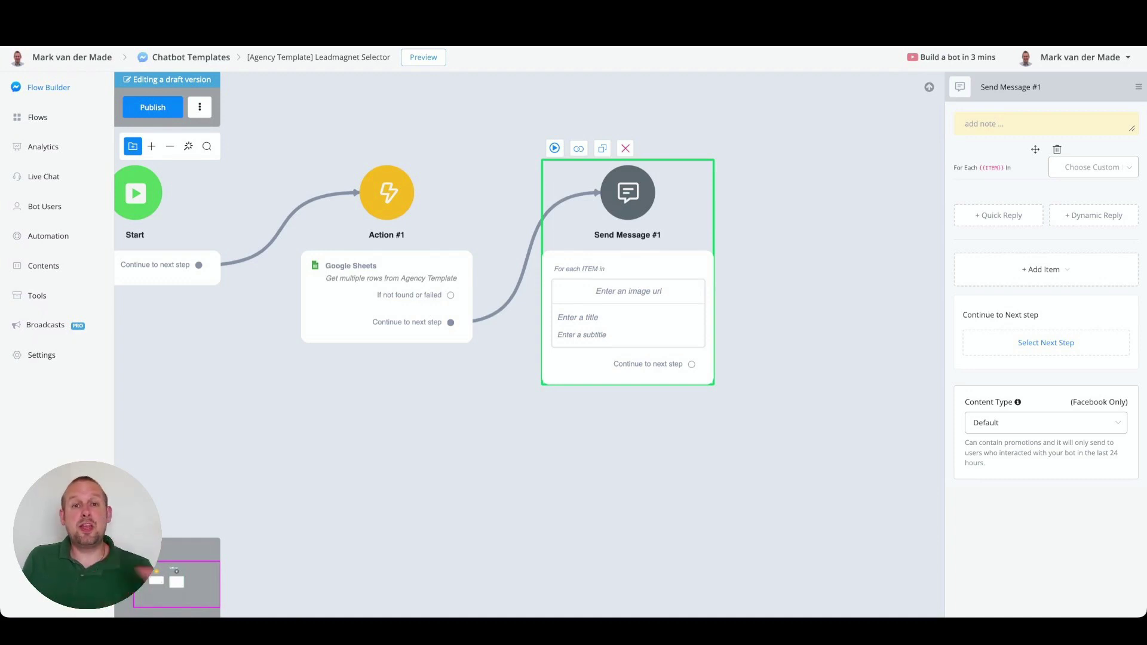
click(1092, 167)
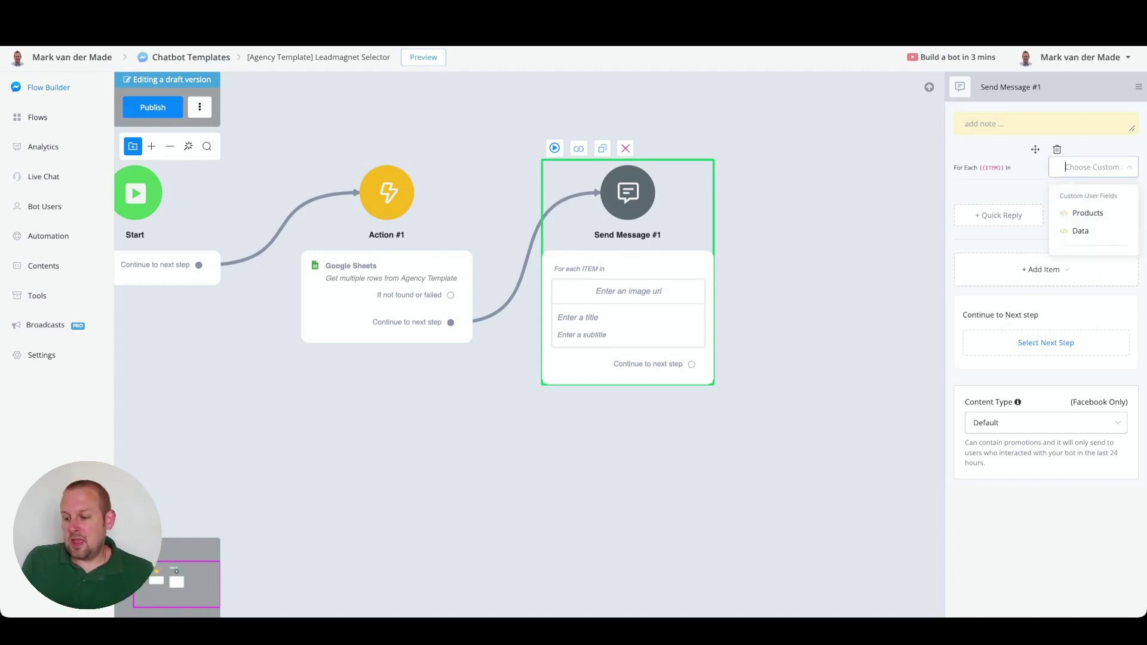
click(1093, 230)
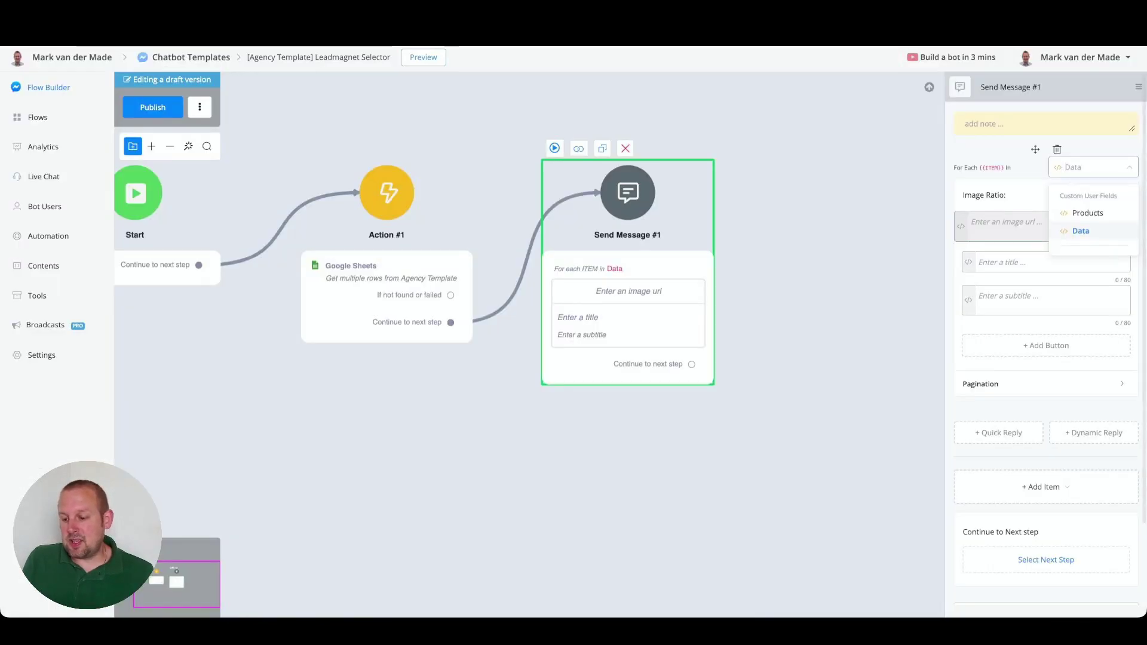
click(1078, 230)
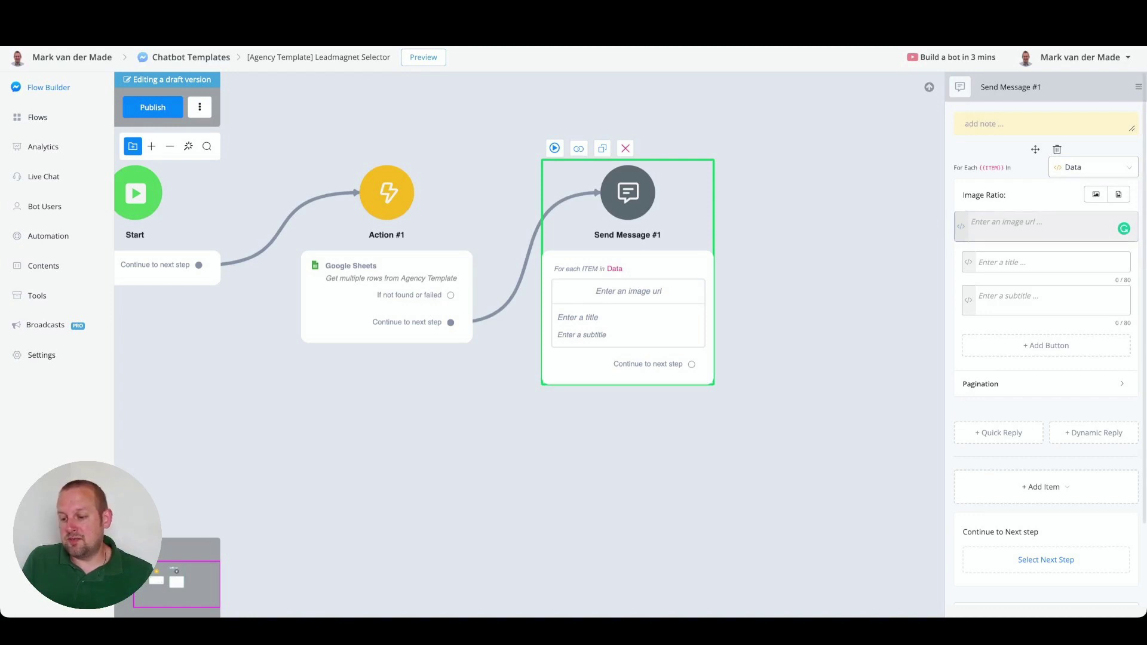
- Try to insert the foreach ITEM variable without a JSON path as the card's image URL
click(961, 226)
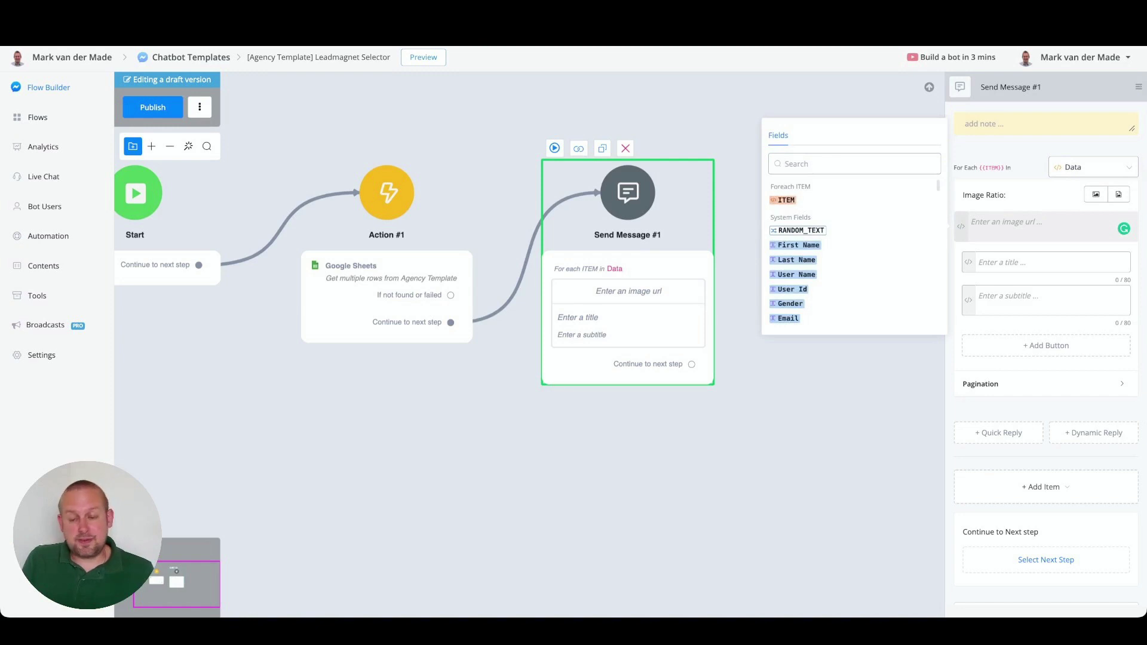
click(783, 200)
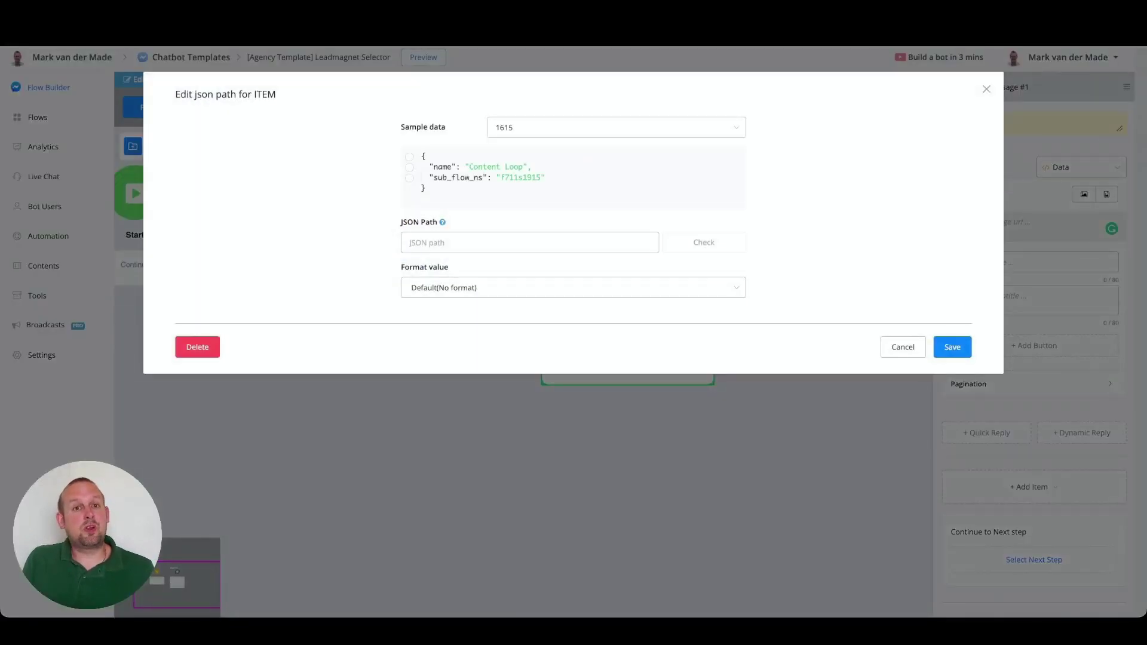
click(616, 128)
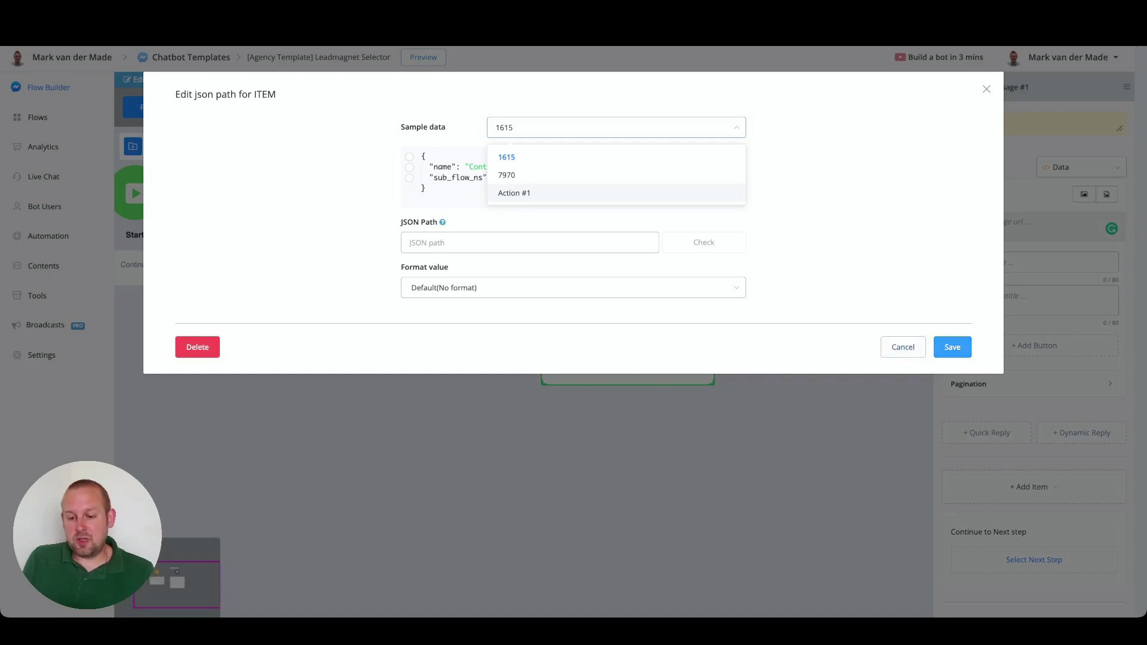
click(951, 347)
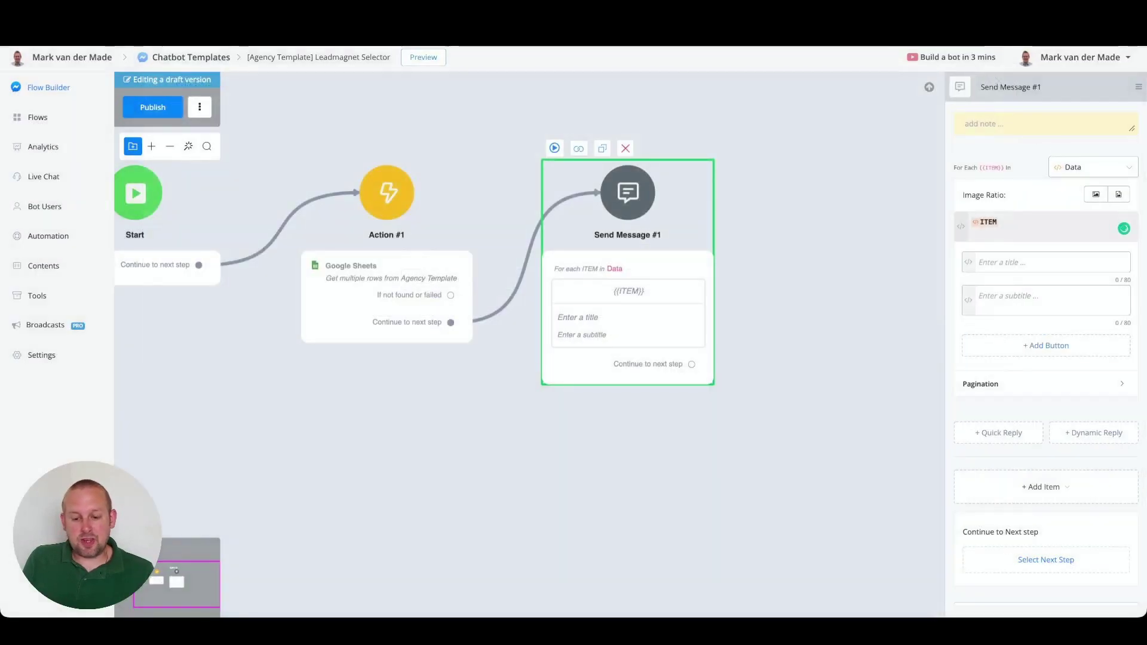
- Clear the ITEM variable from the card's image URL in the Send Message step
drag(529, 430, 625, 427)
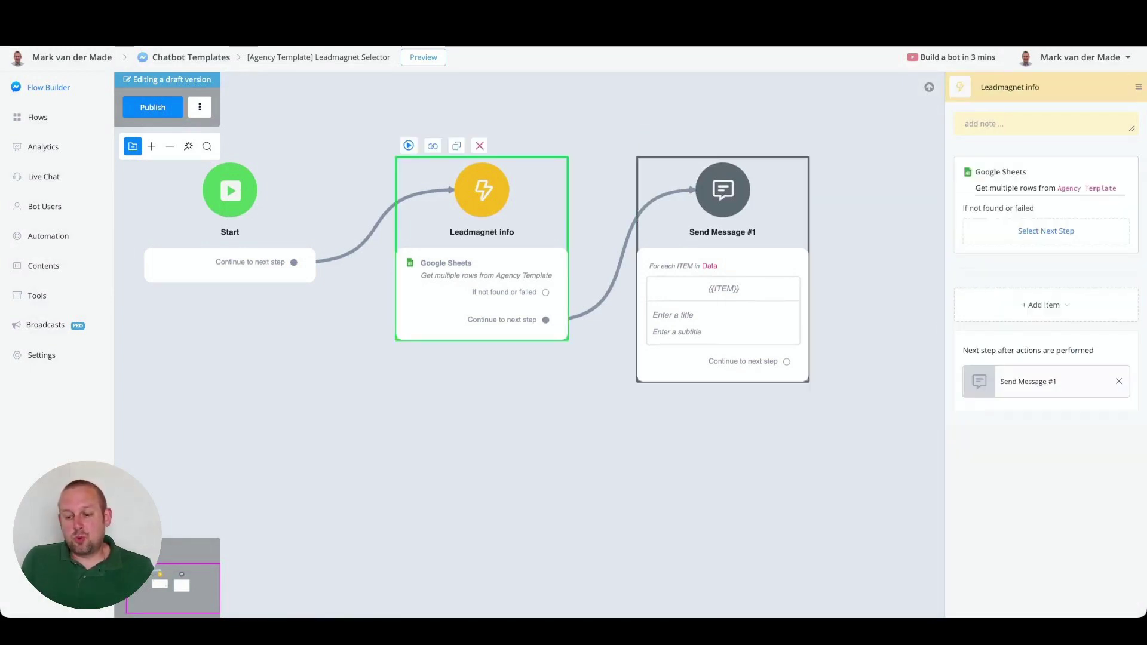
click(722, 269)
click(1001, 222)
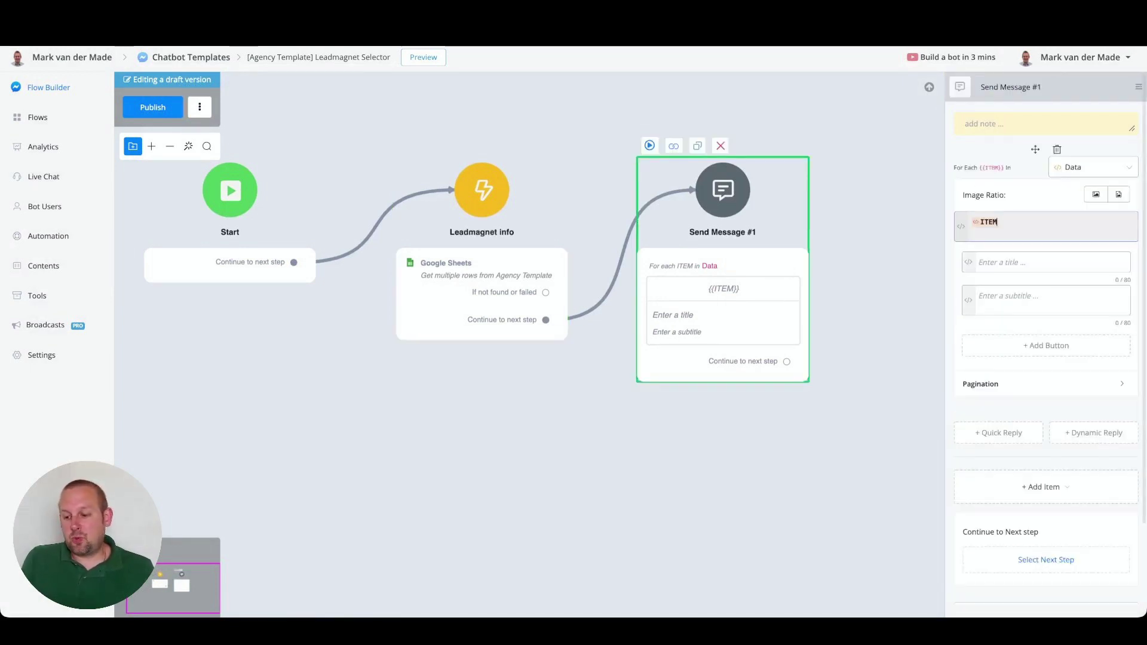
key(BackSpace)
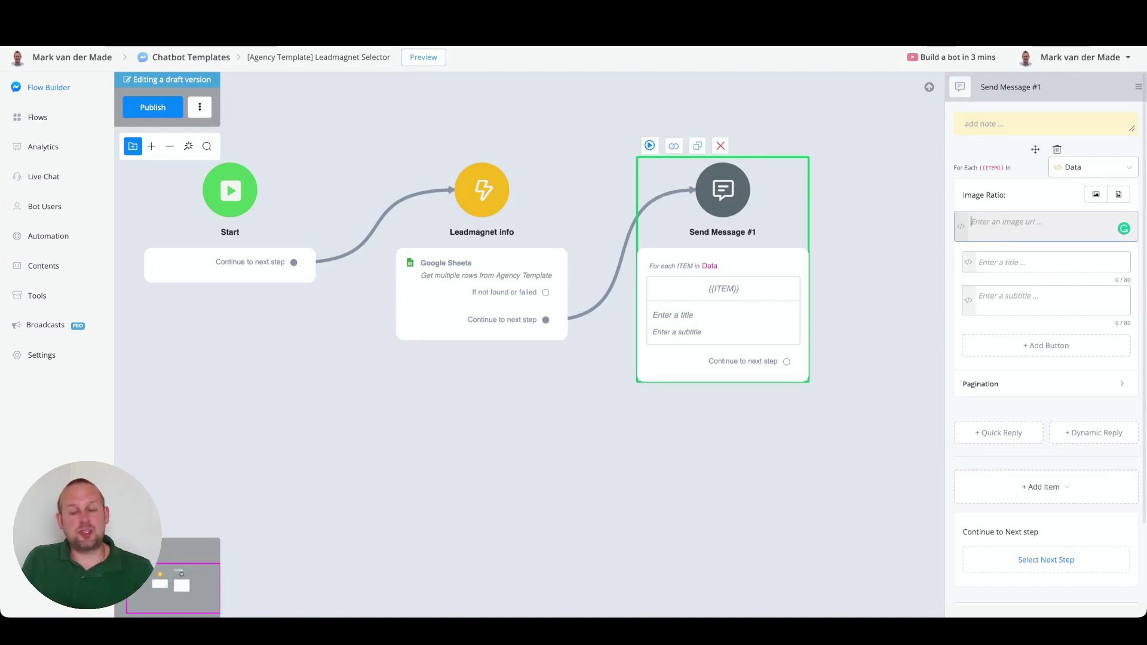
- Set the card's image URL to the foreach ITEM variable with JSON path $['Leadmagnet image'], using the Leadmagnet info sample data
click(960, 226)
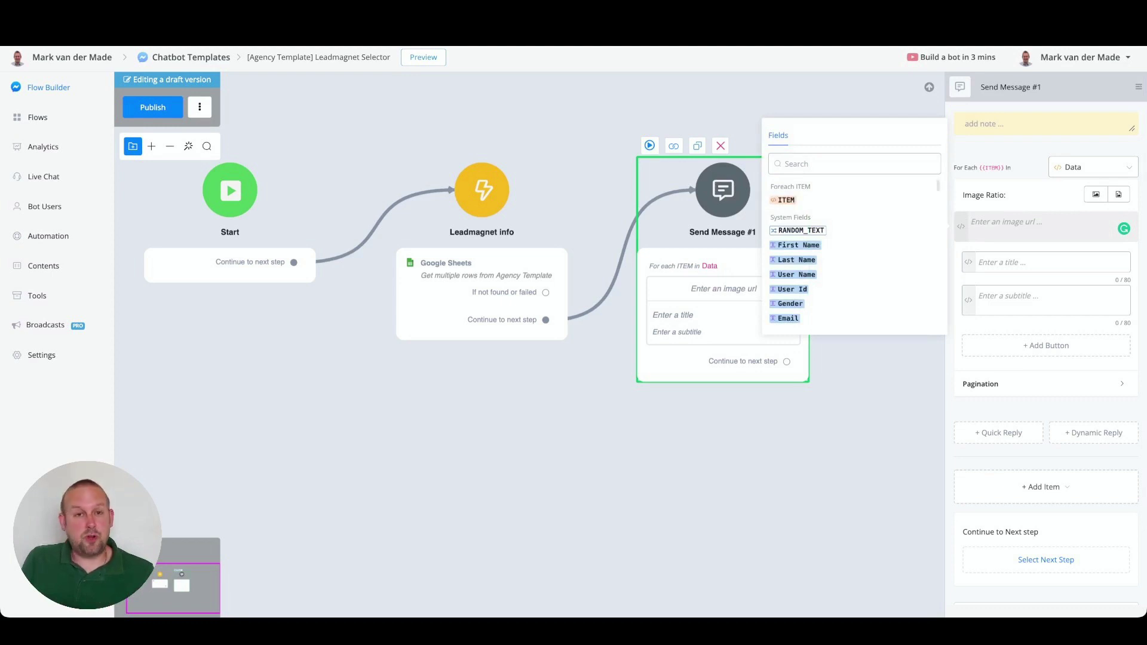
click(783, 199)
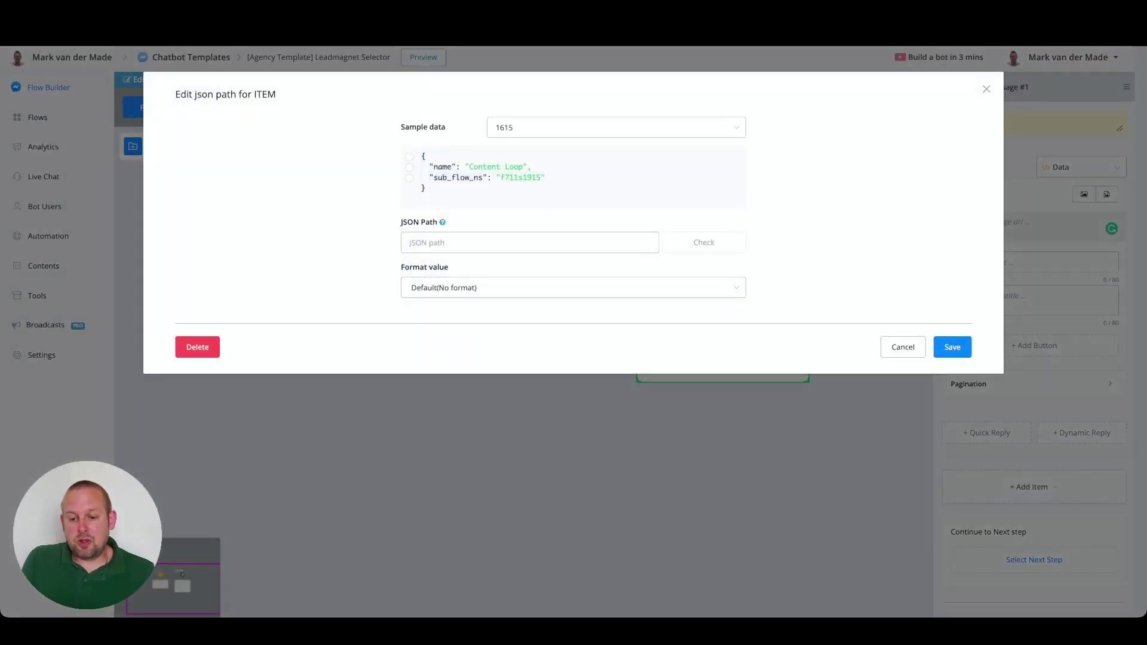
click(615, 127)
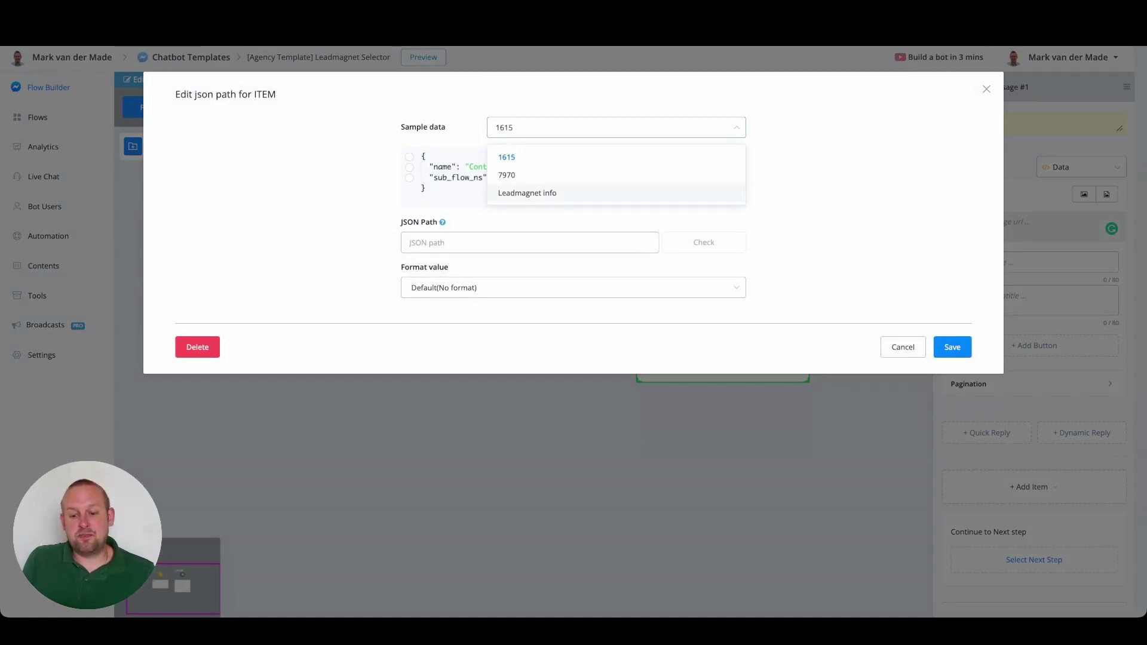
click(526, 193)
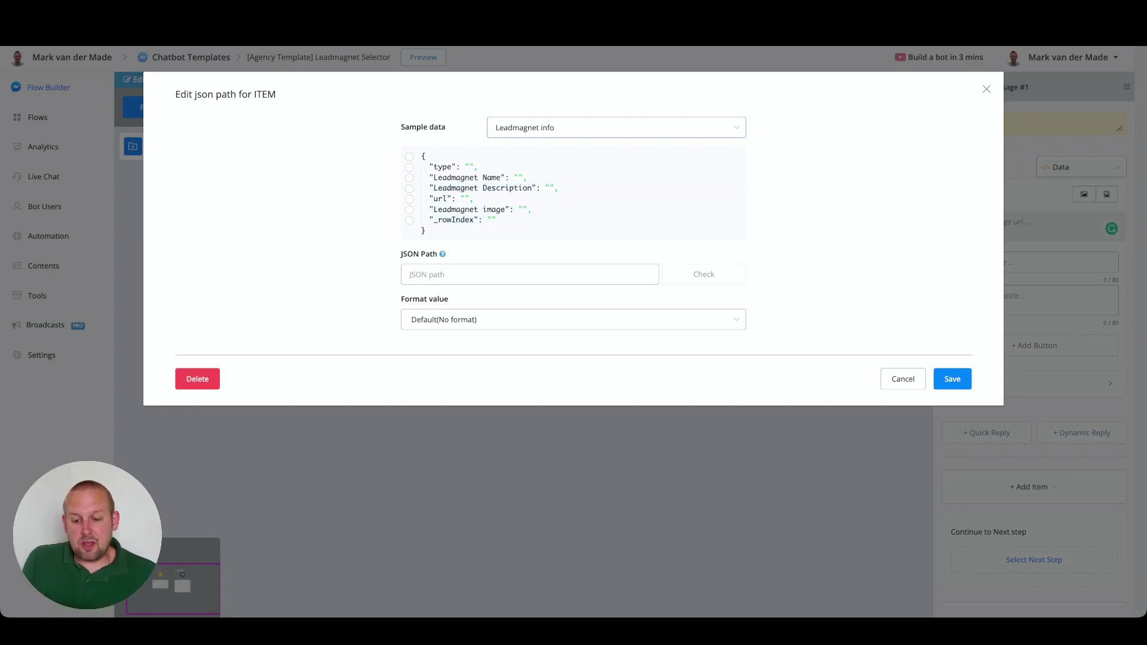
click(409, 209)
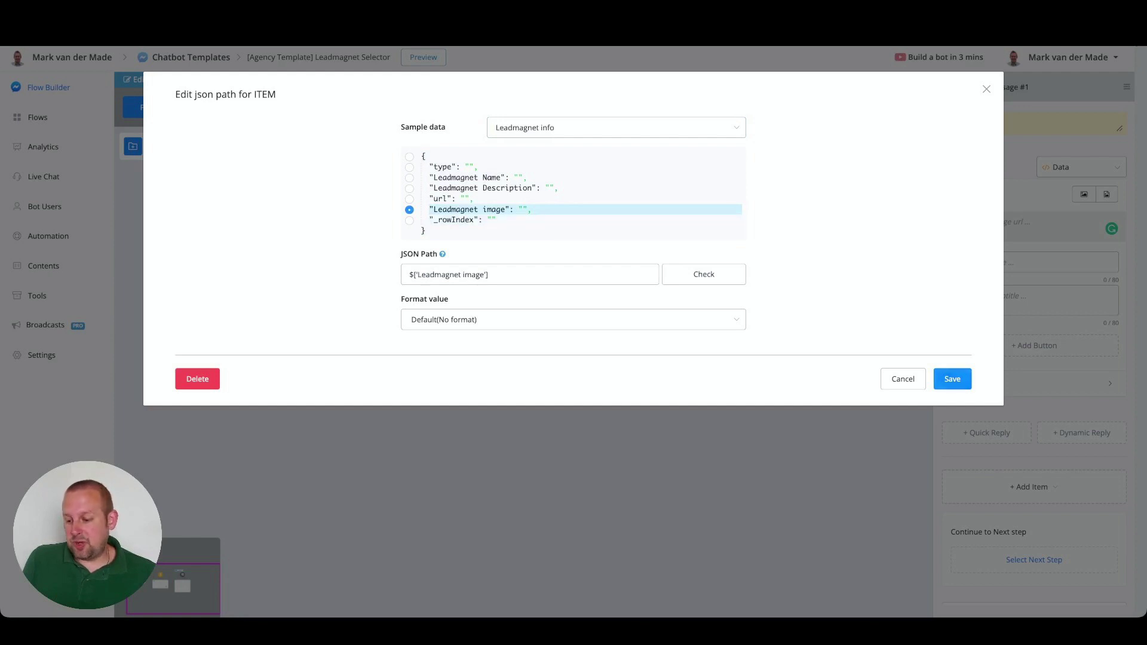
click(952, 378)
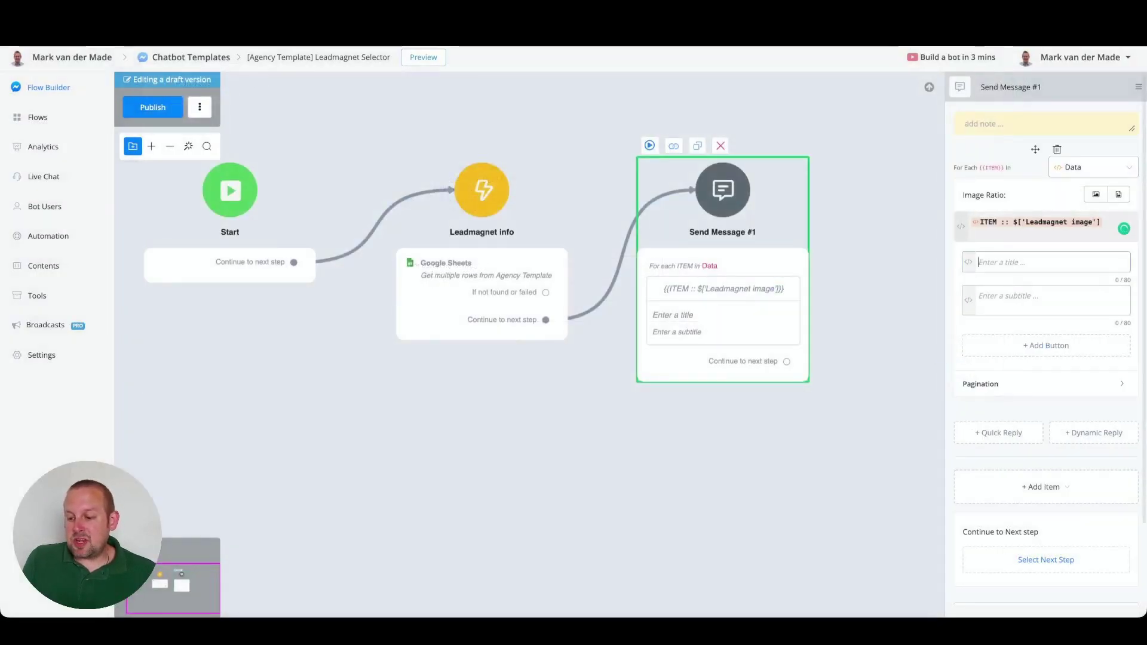
- Set the card's title to the foreach ITEM variable with the Leadmagnet Name path from the Leadmagnet info sample data
click(967, 262)
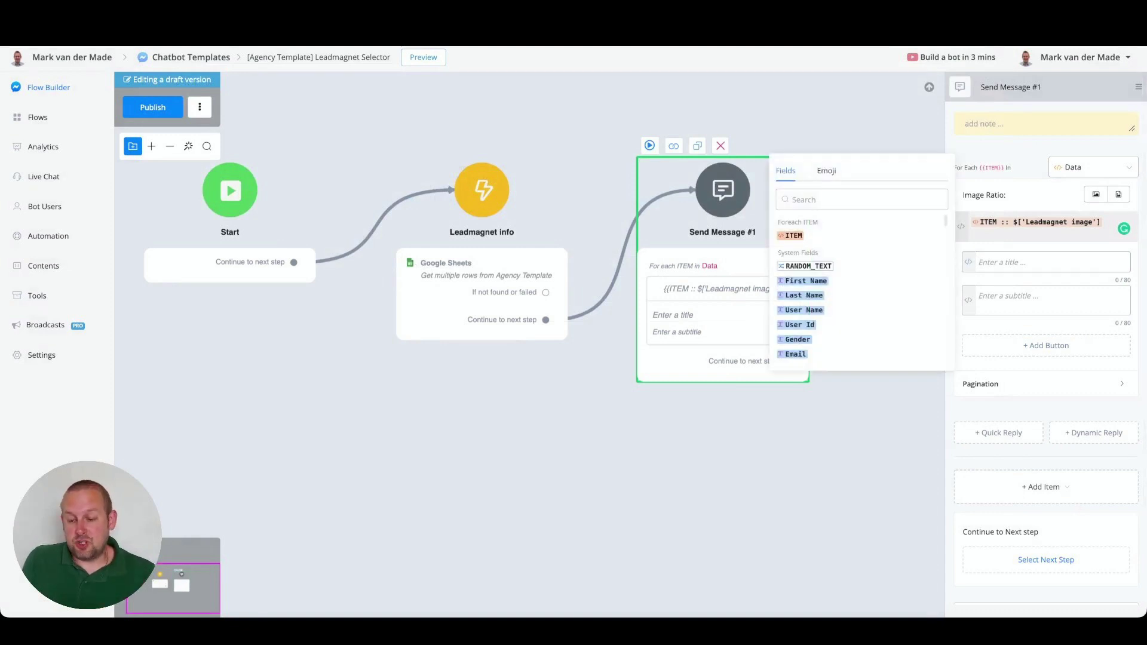
click(789, 235)
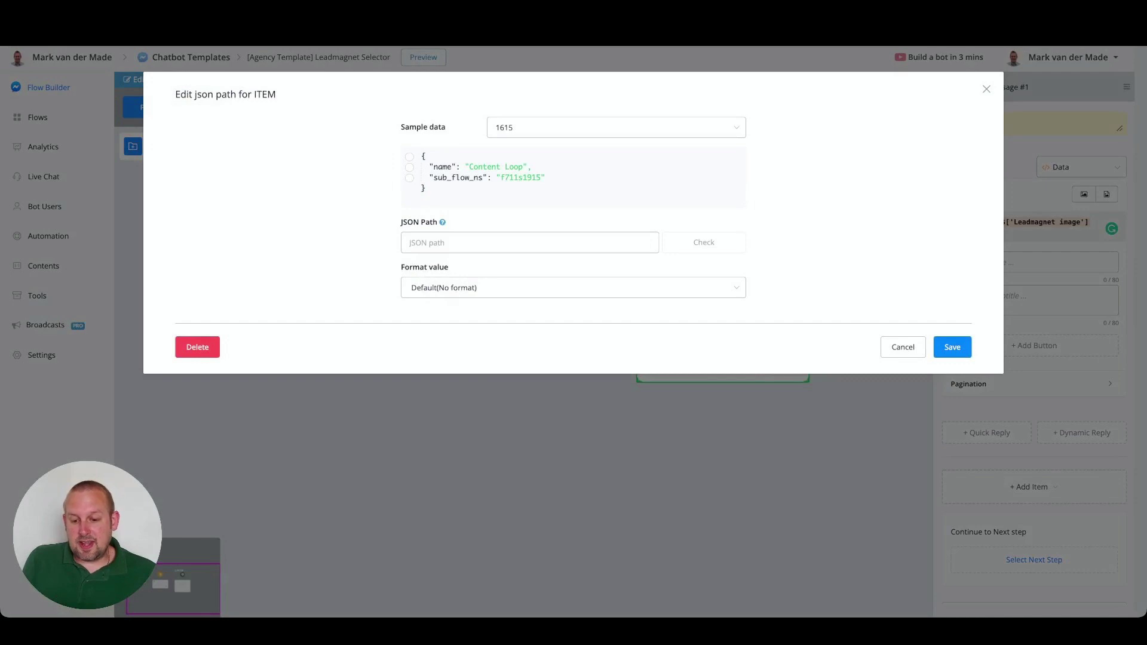
click(615, 127)
click(525, 193)
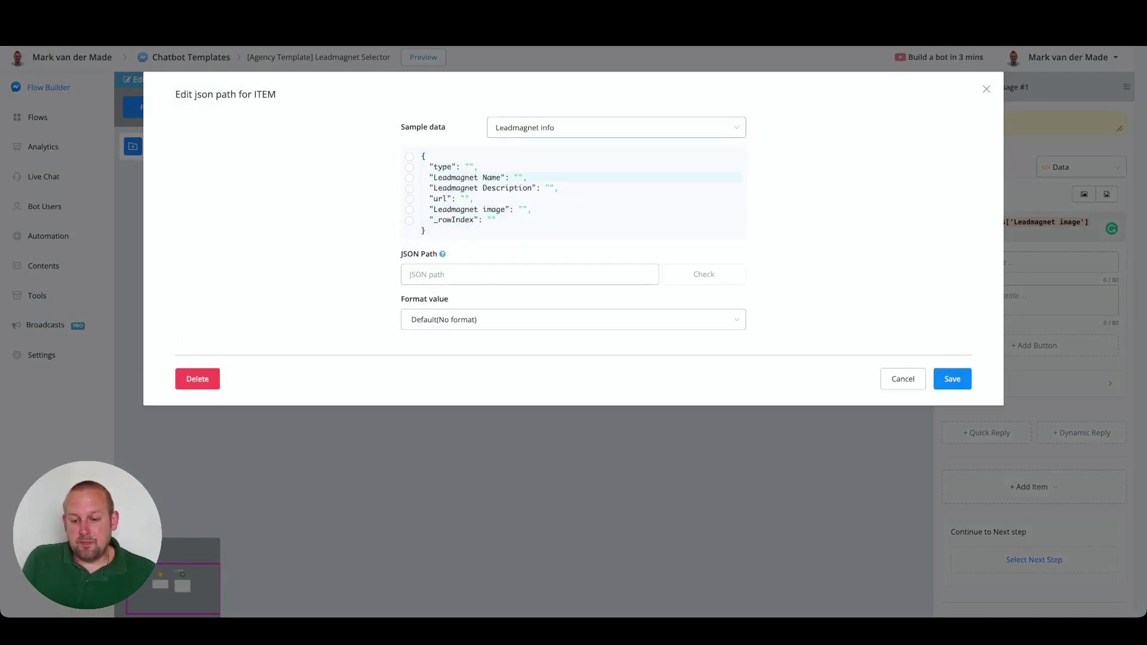
click(409, 177)
click(952, 379)
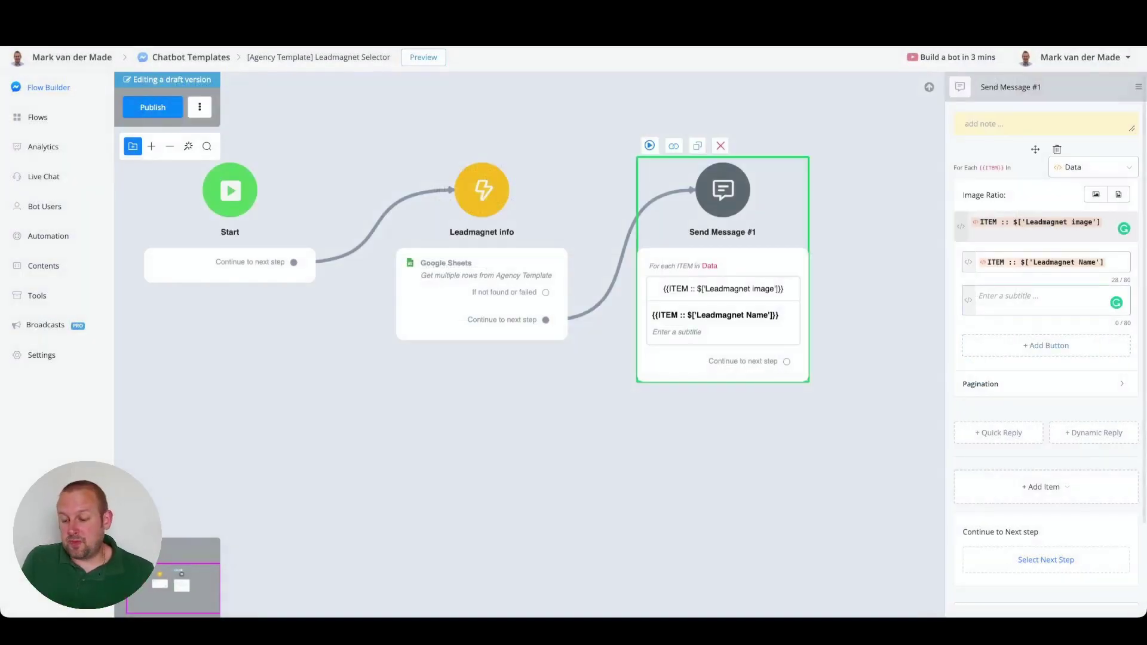
- Set the card's subtitle to the foreach ITEM variable with JSON path $['Leadmagnet Description'] from the Leadmagnet info sample data
click(968, 300)
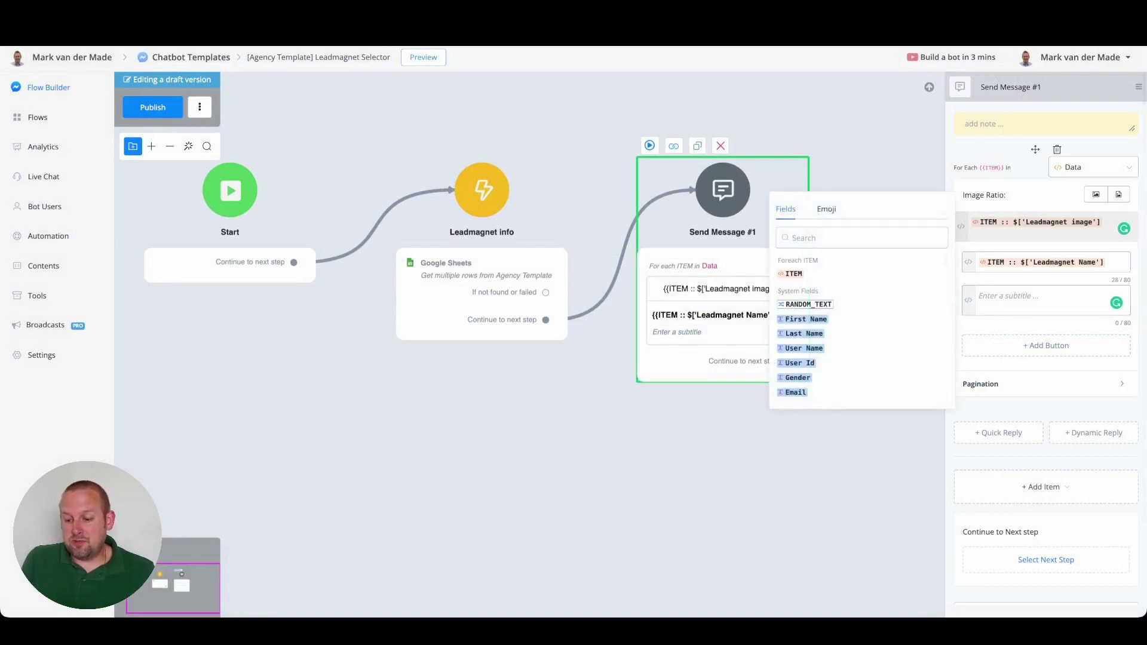
click(790, 274)
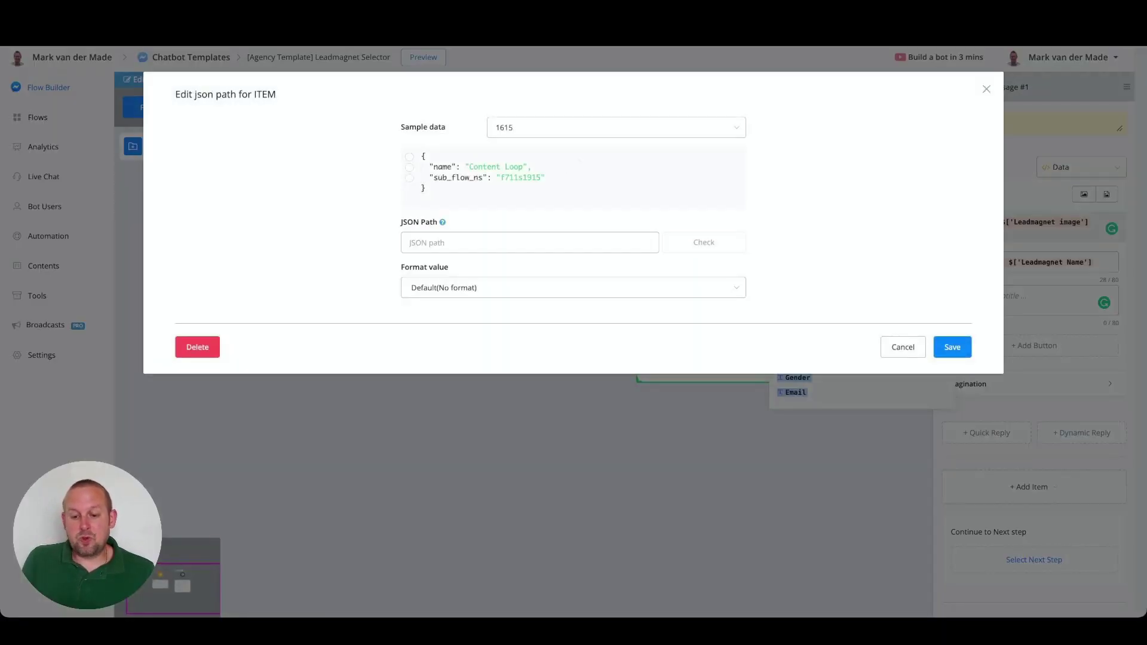
click(615, 127)
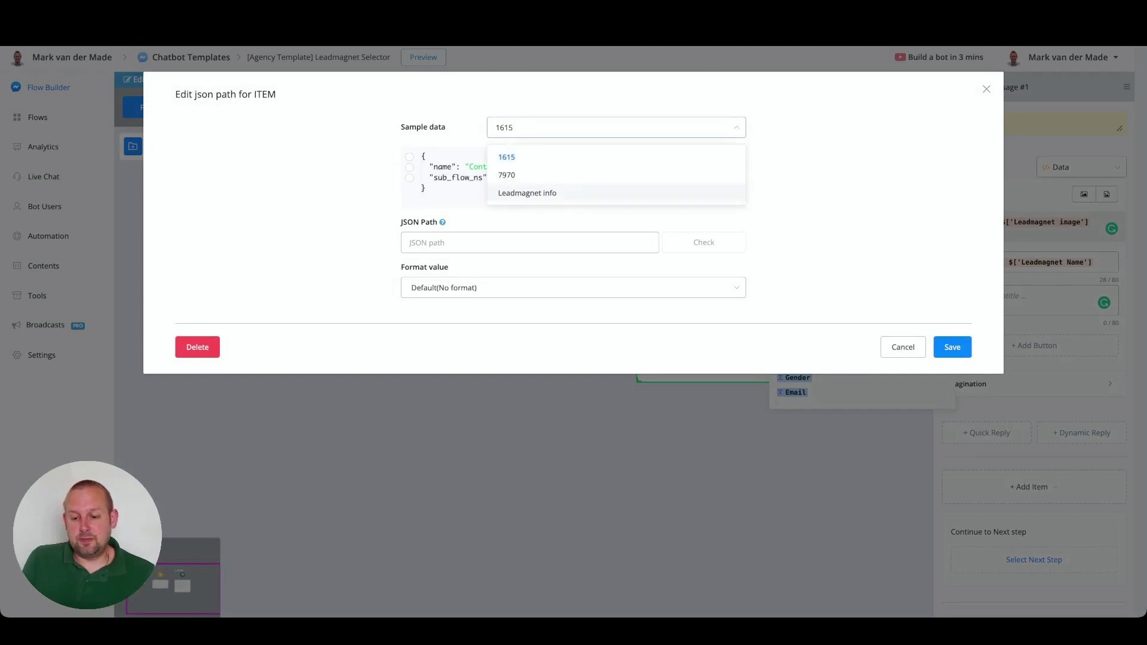
click(526, 193)
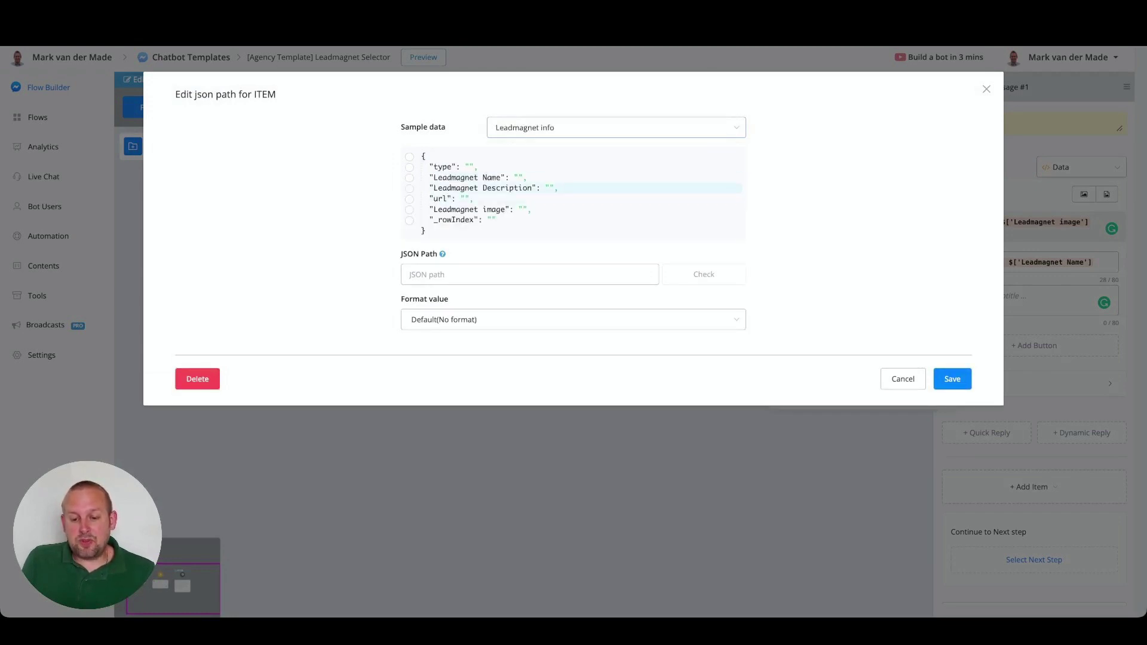
click(409, 188)
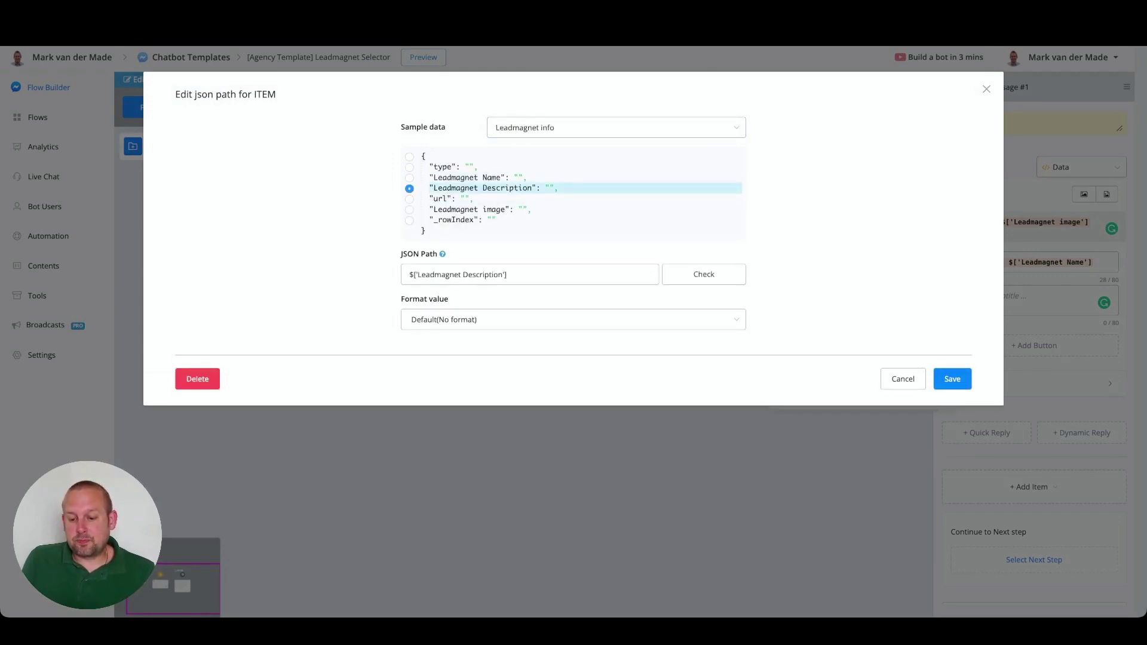
click(952, 379)
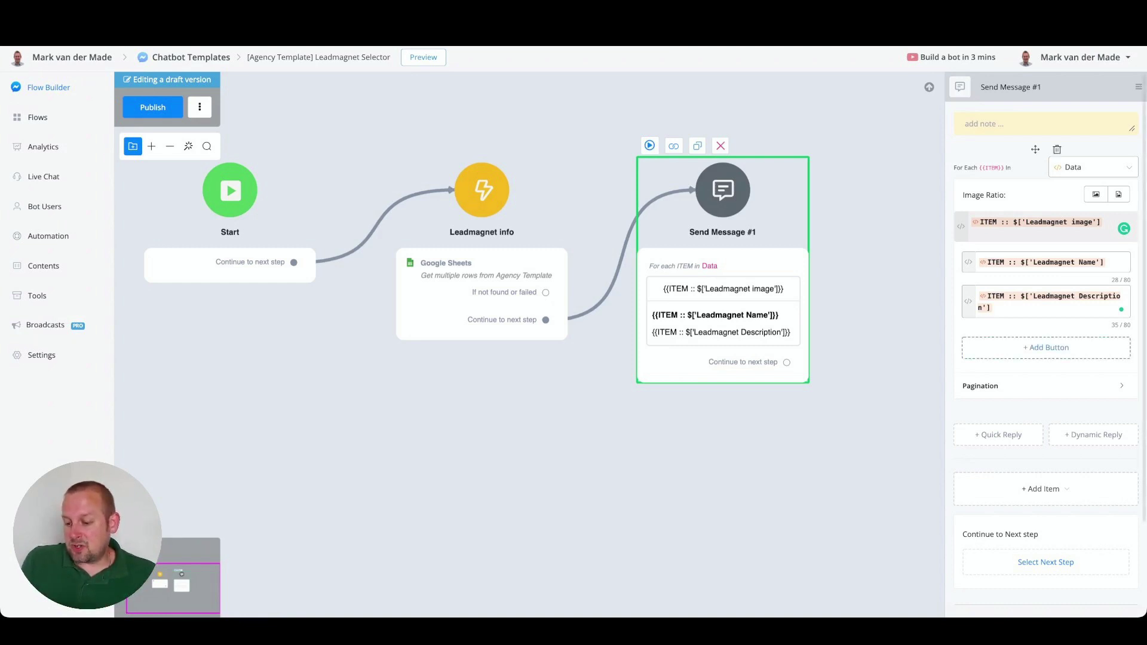
- Add a button titled Download to the For Each card and save it
click(1045, 347)
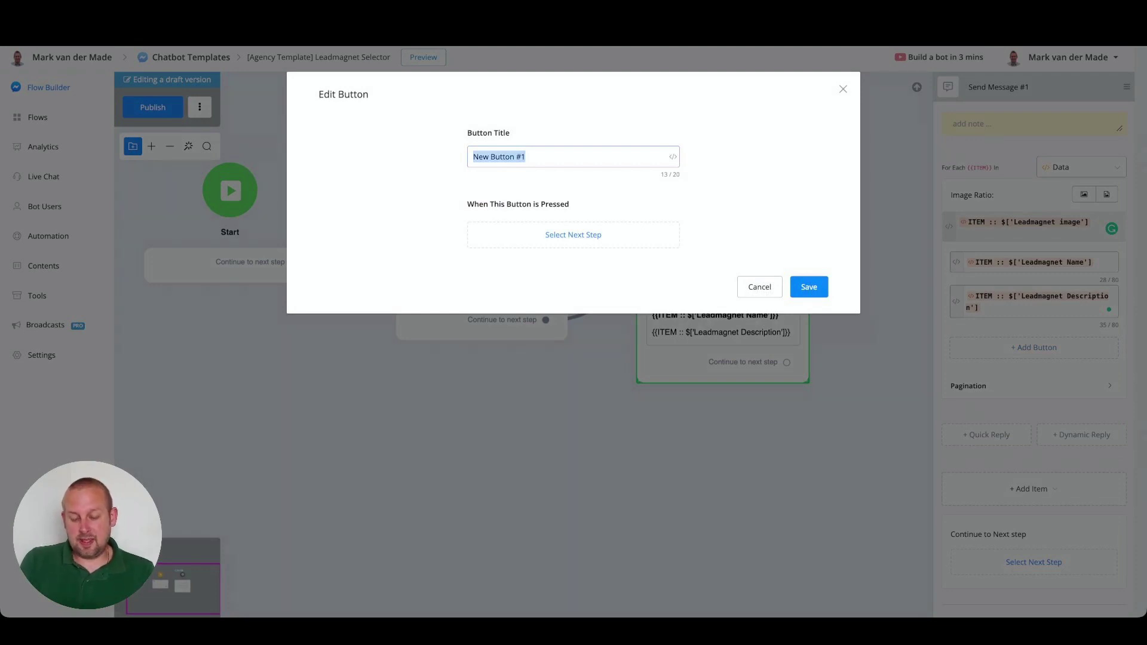
text(Down)
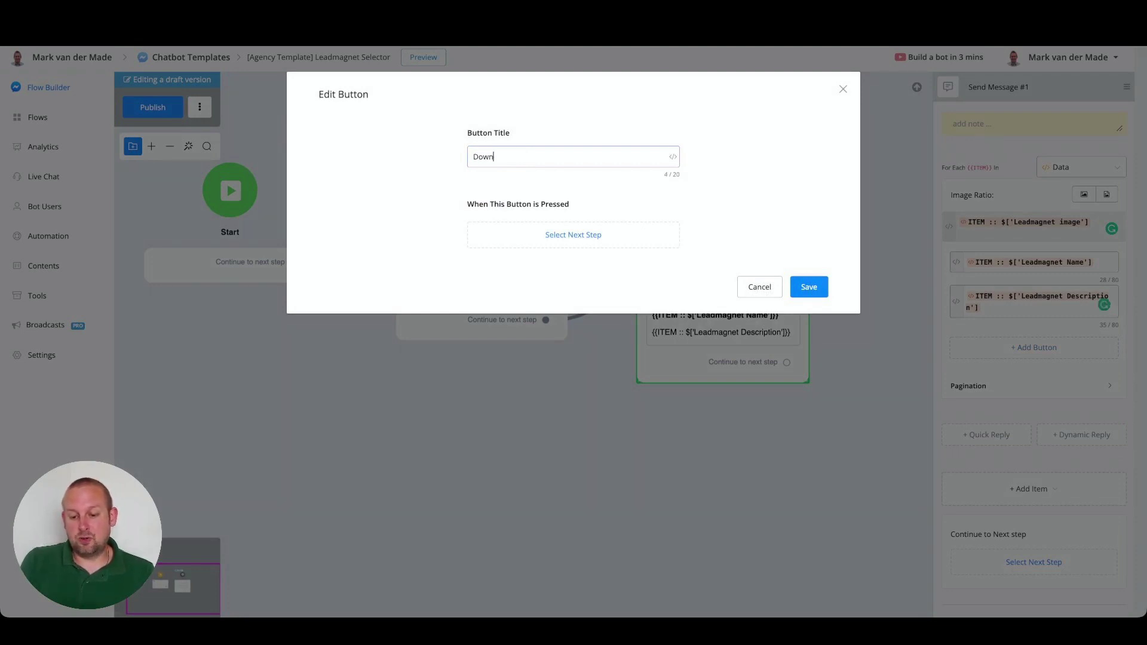
text(load)
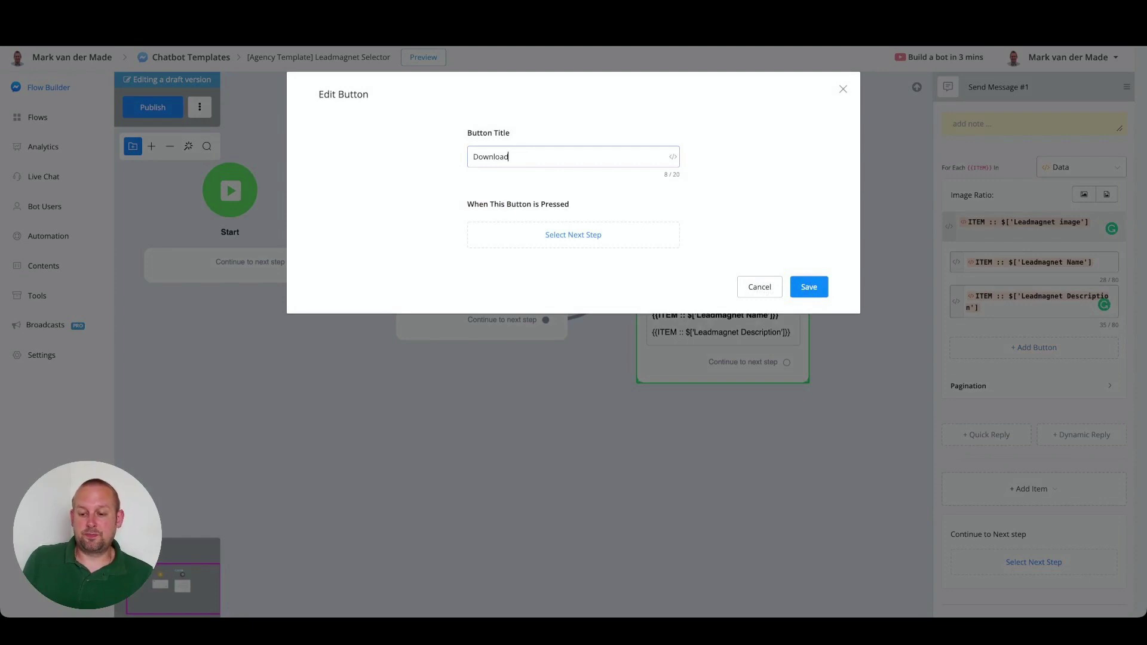
click(809, 287)
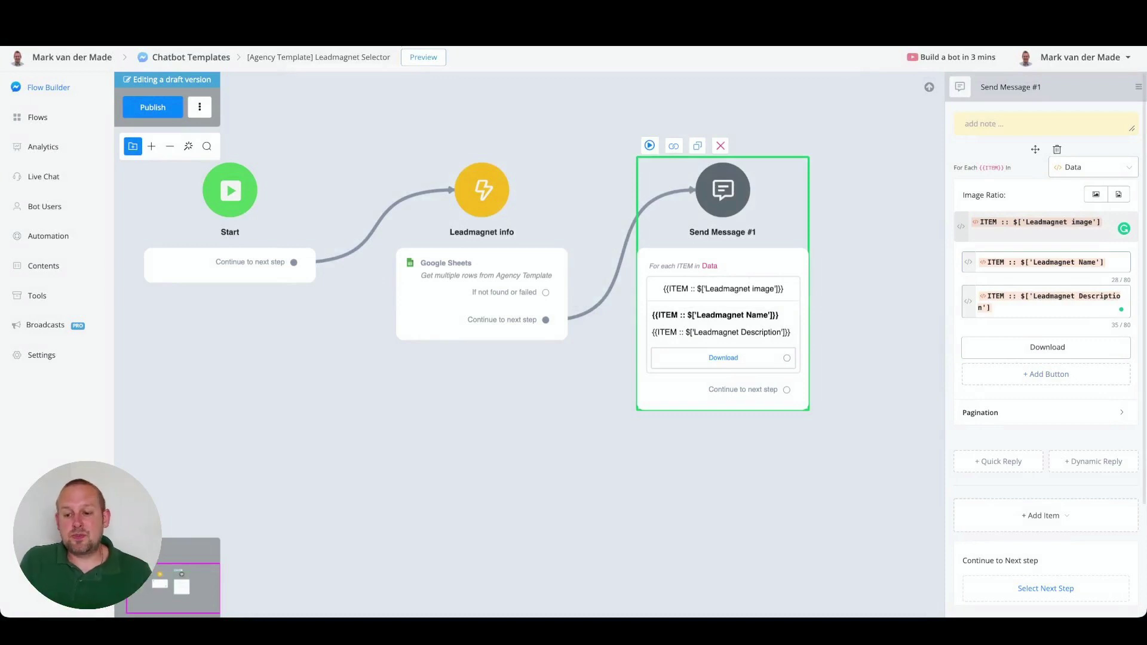
- Configure the Download button to select the current item when it is pressed, and save the button
key(ctrl+Tab)
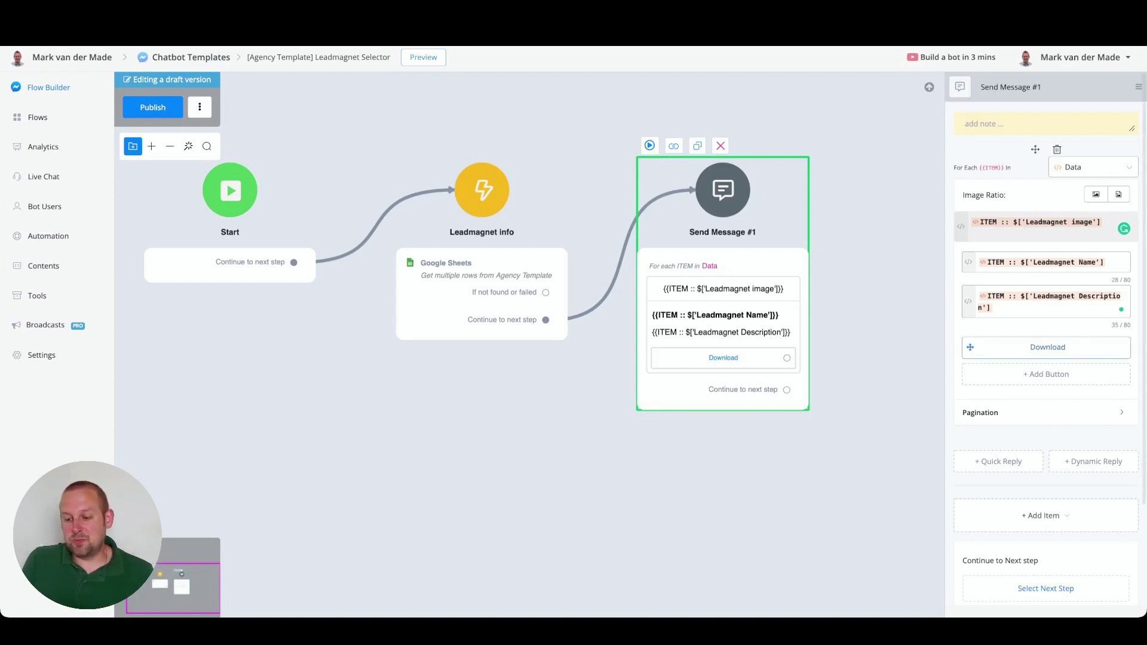
click(1047, 347)
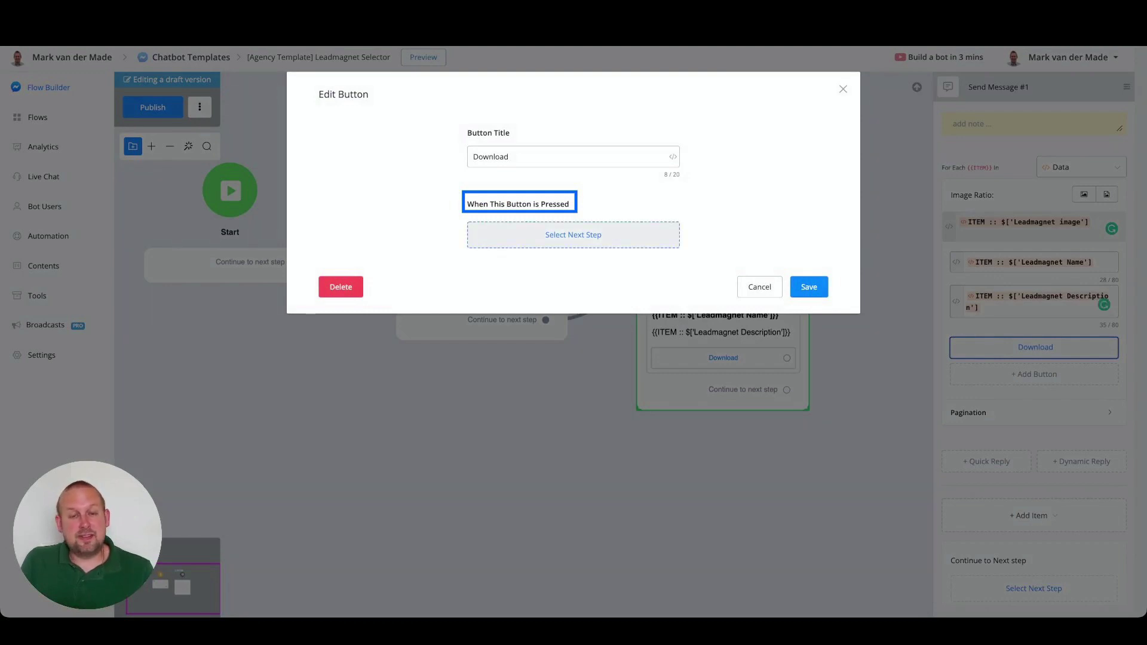
click(573, 235)
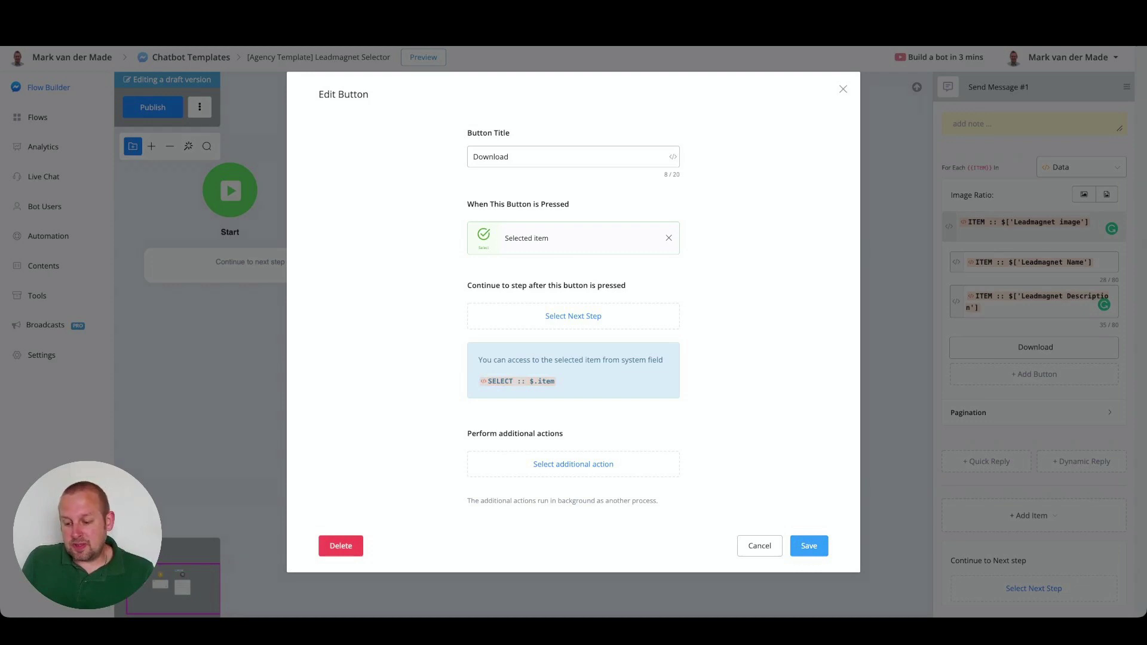
click(809, 546)
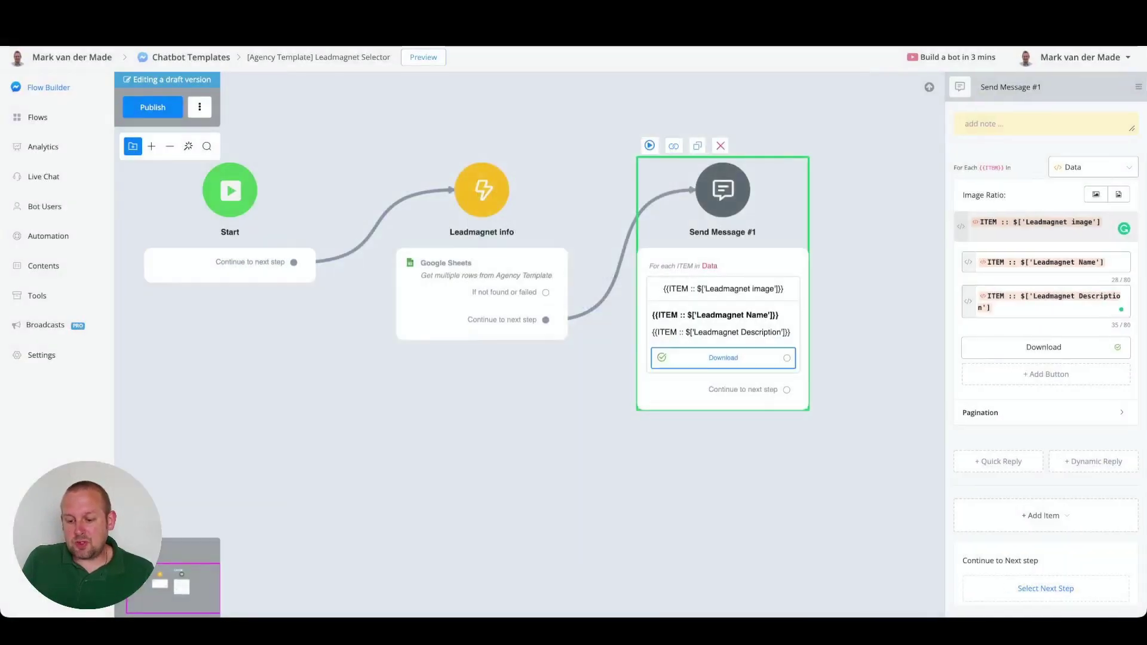
- Connect the card's Download button to a new Action step placed beside the Send Message step
scroll(746, 356, up, 5)
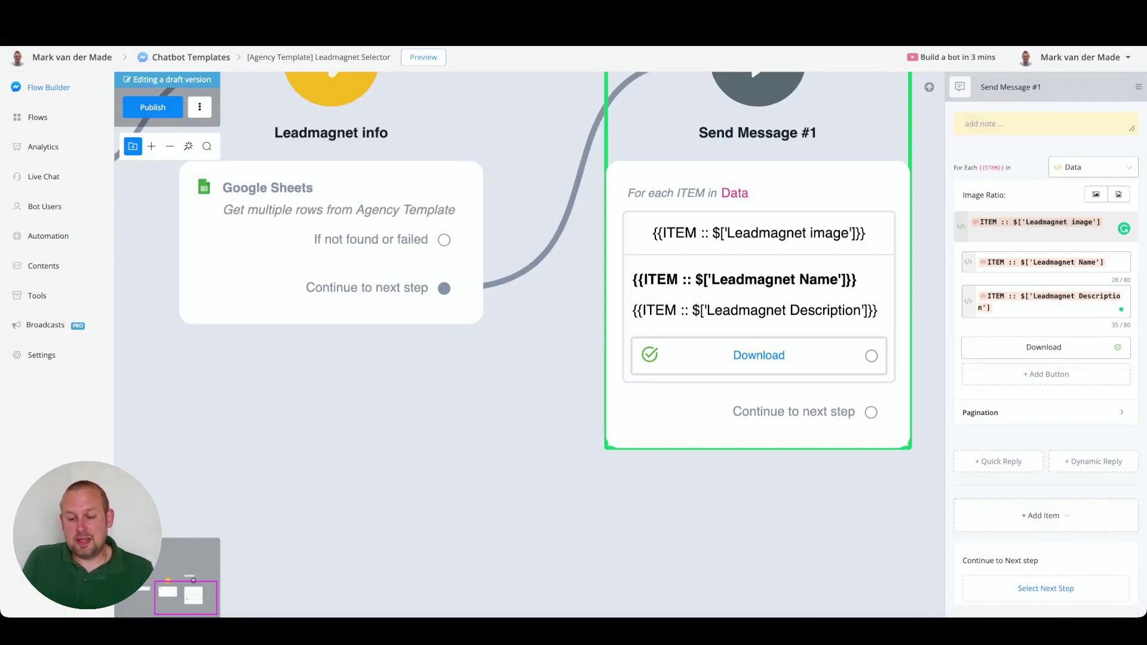
scroll(529, 344, right, 5)
scroll(529, 344, right, 2)
scroll(537, 441, down, 2)
scroll(529, 344, up, 2)
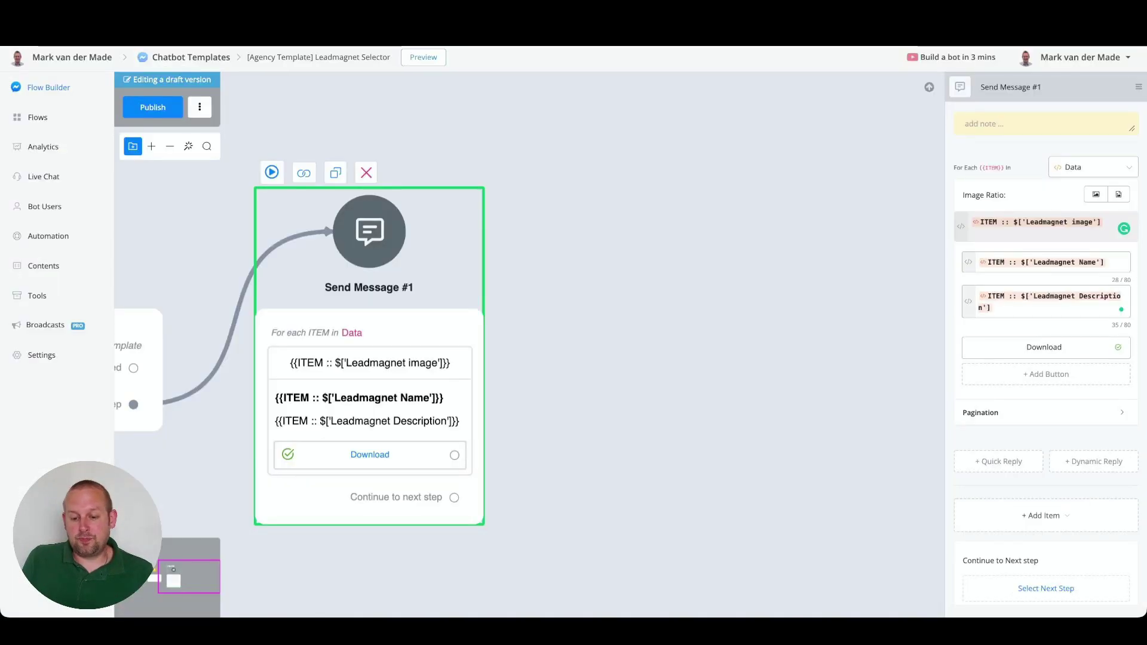
drag(452, 455, 596, 315)
click(654, 402)
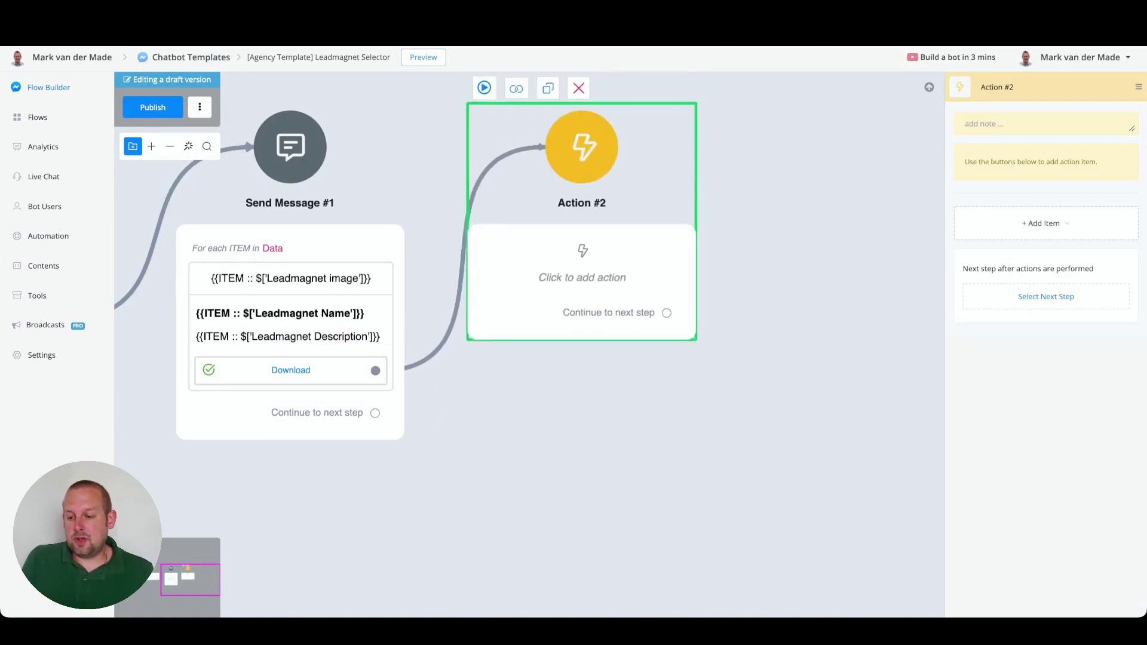
- Add a Set Variable Value action to the new Action step and choose lead_magnet as the custom field to fill
click(1045, 222)
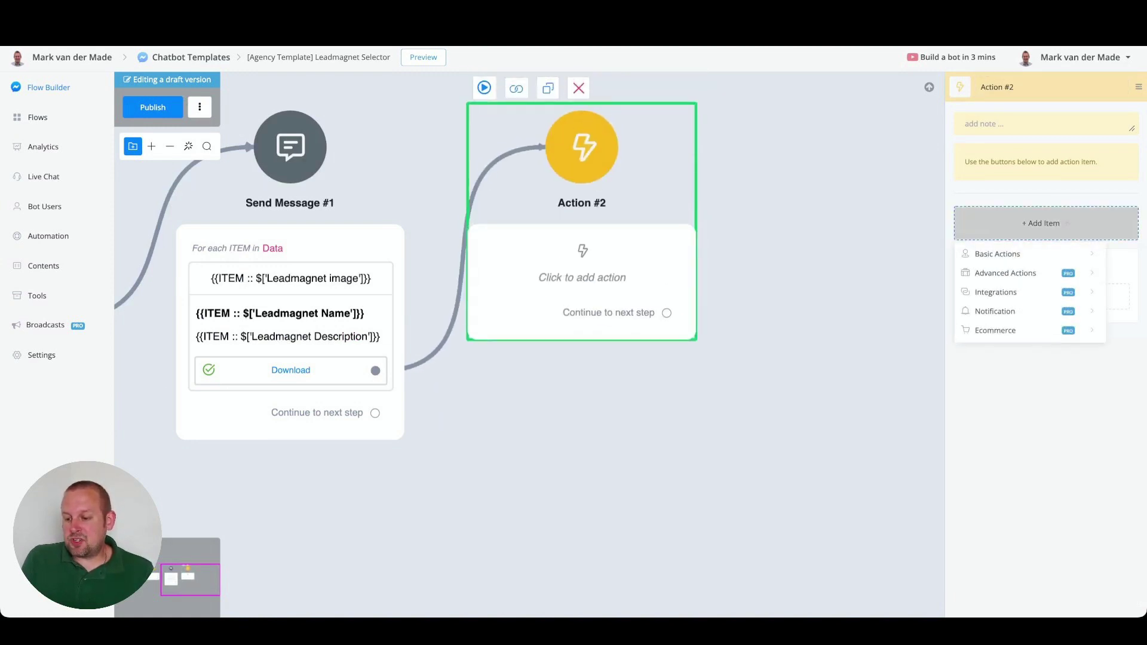
mouse_move(997, 254)
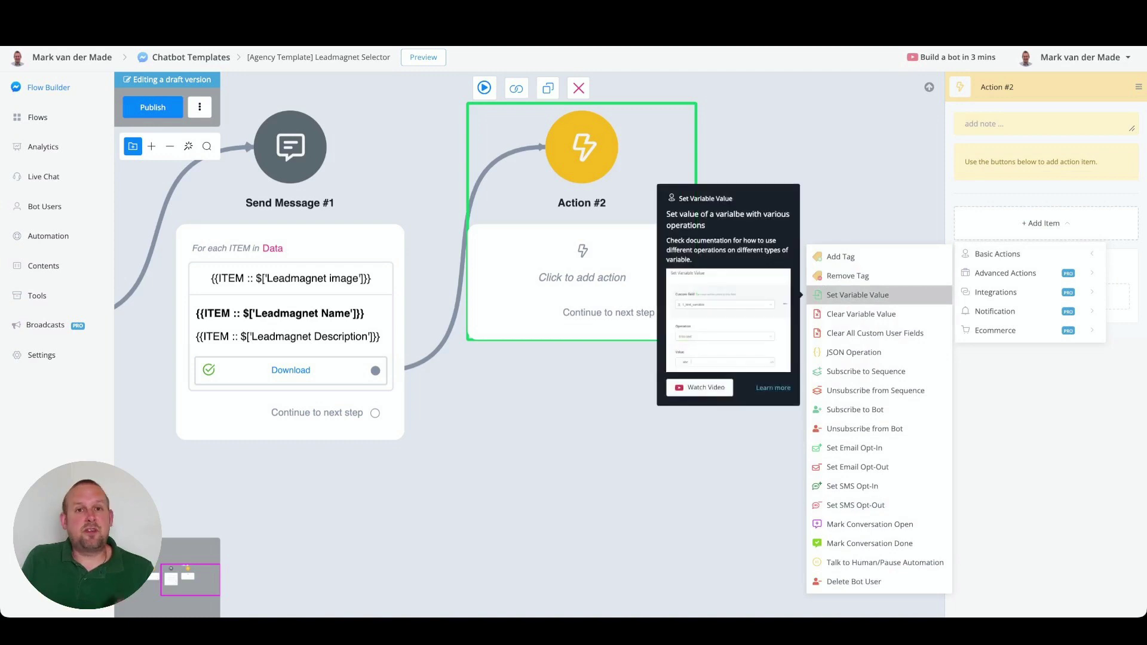
click(858, 294)
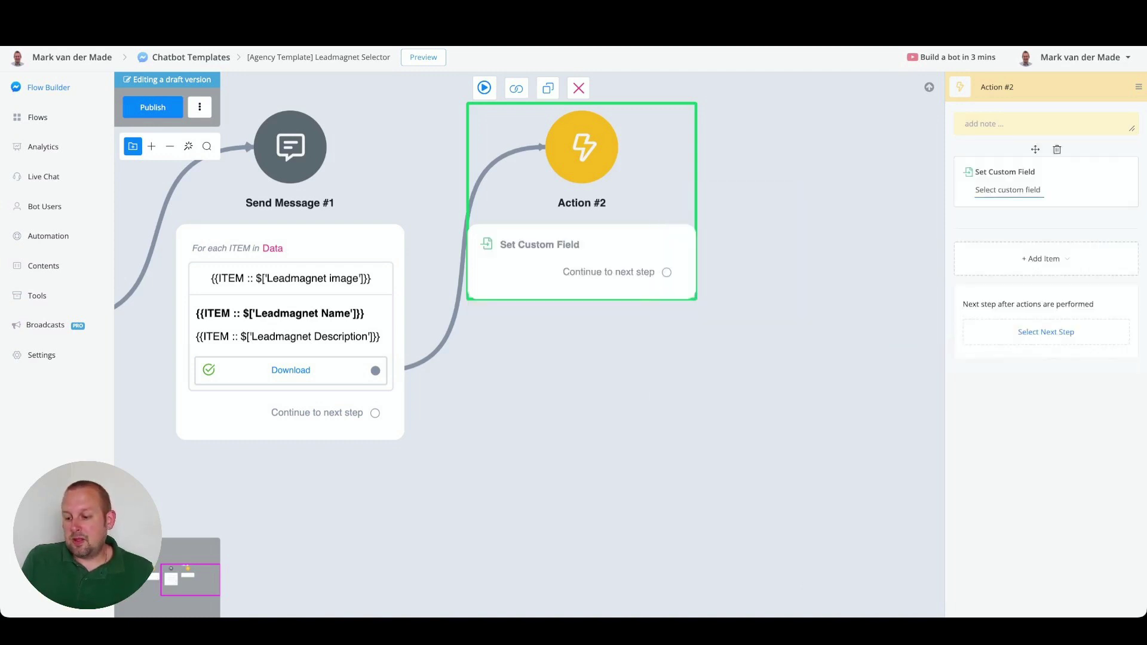
click(1008, 190)
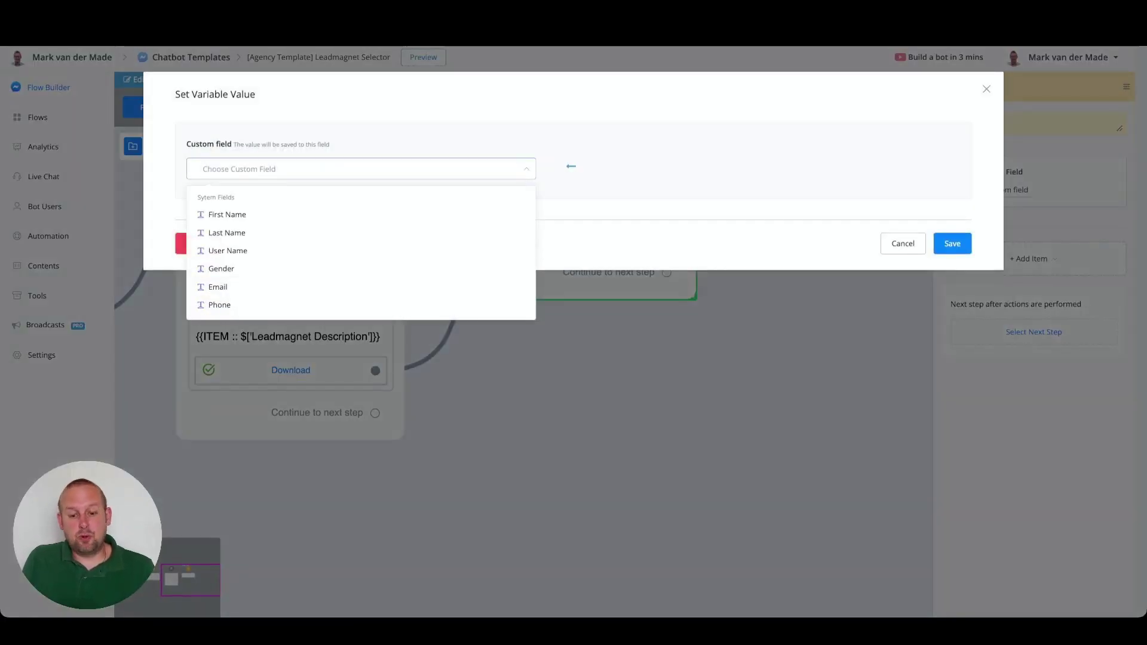
text(leadm)
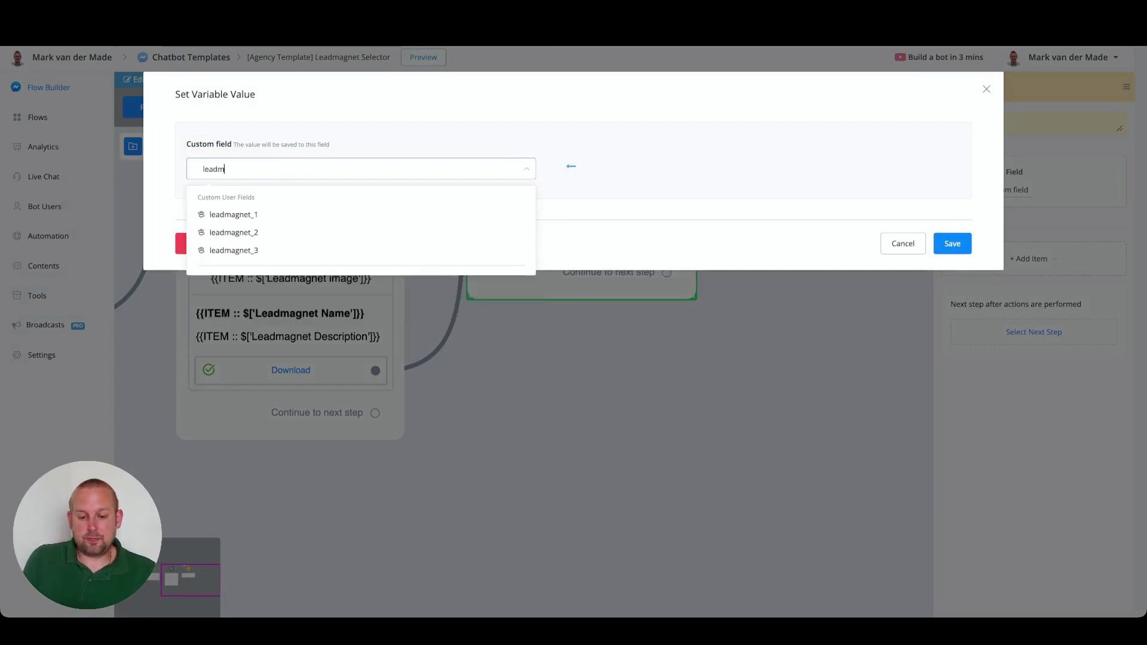
key(BackSpace)
key(Down)
key(Return)
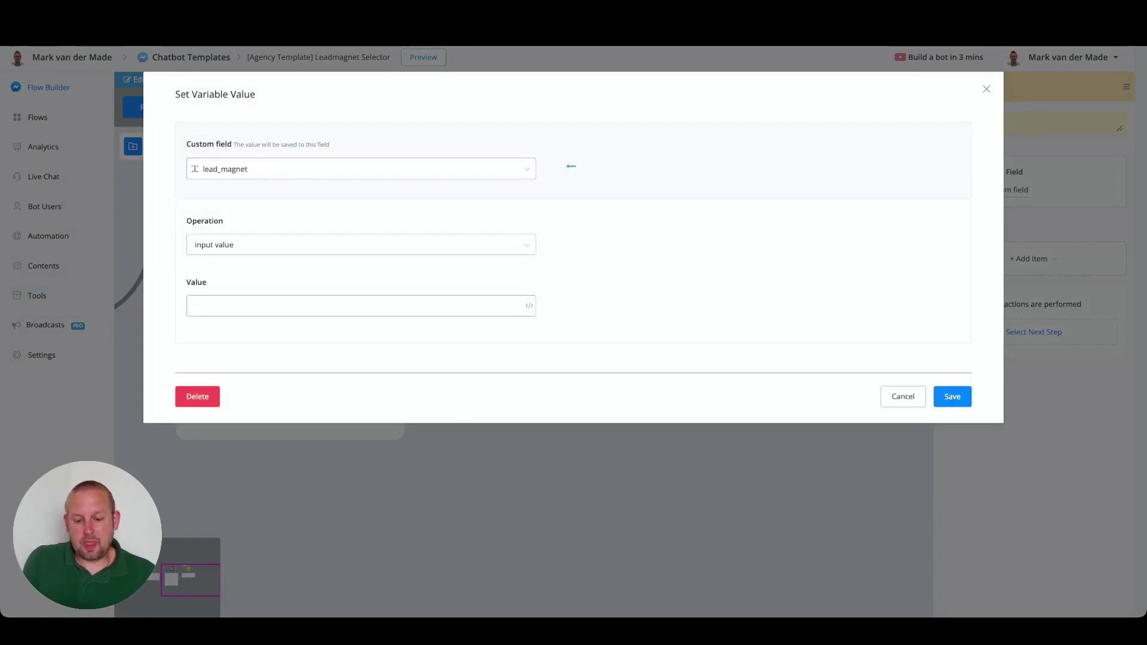
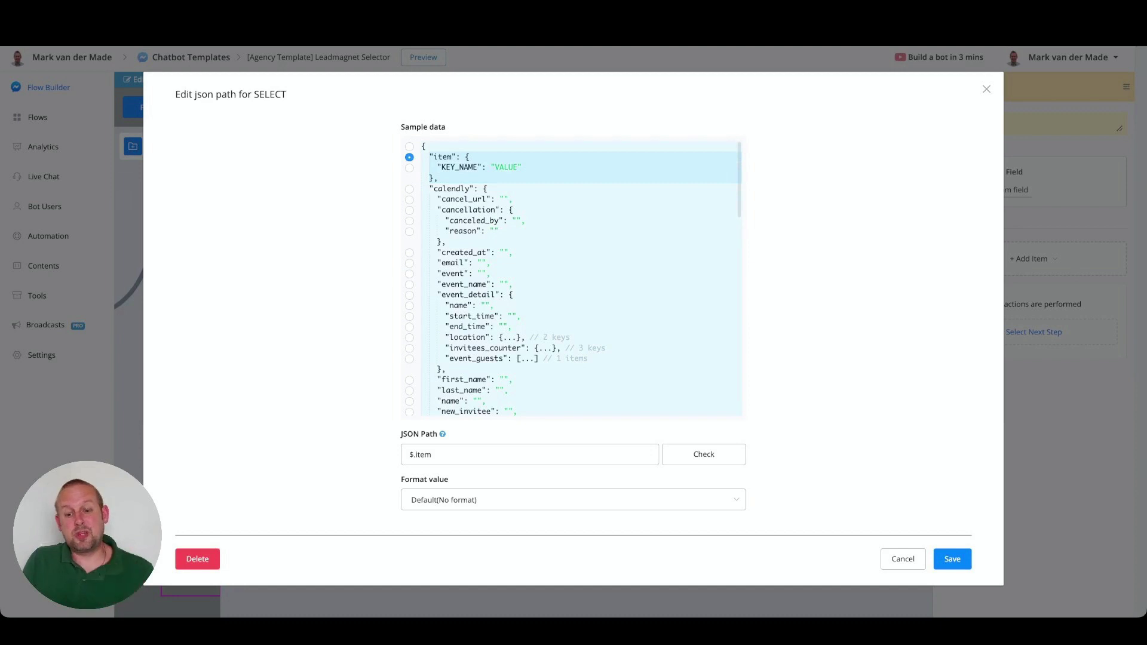
- Set the lead_magnet value to SELECT with the JSON path $.item and save the Set Variable Value action
click(431, 454)
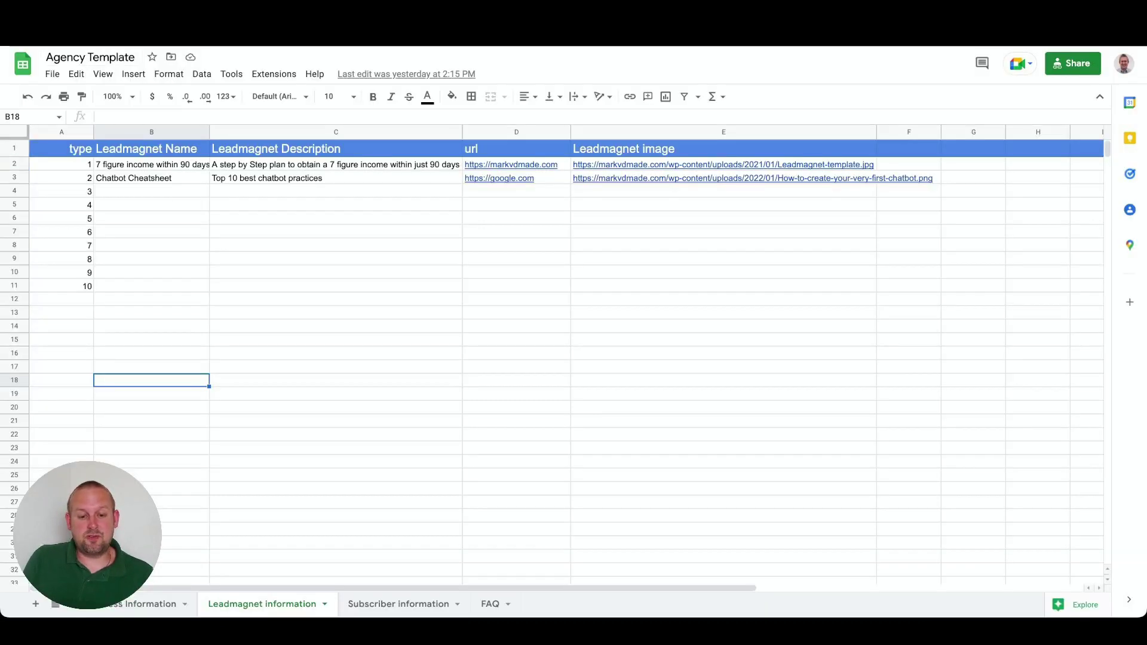
click(14, 164)
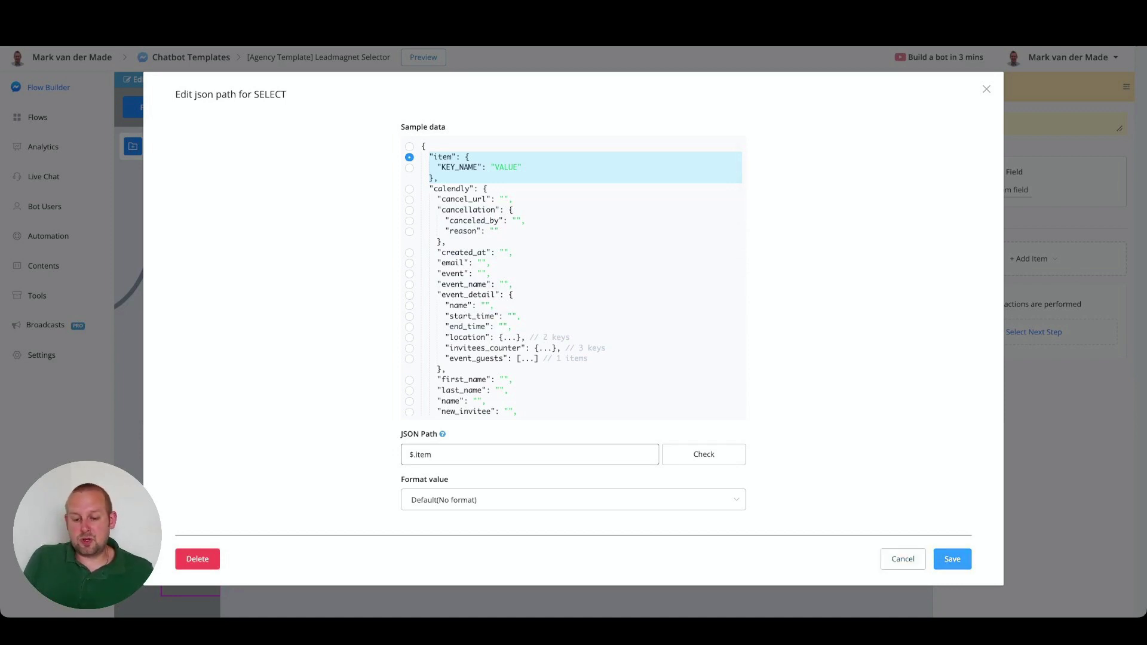
click(952, 558)
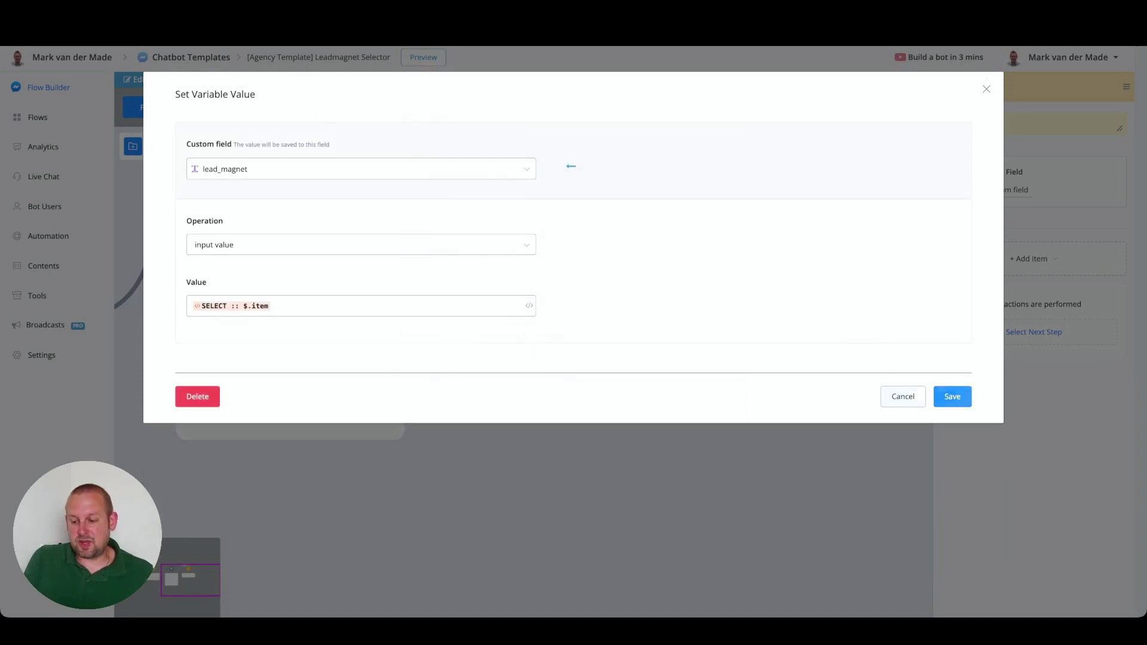
click(952, 395)
- Connect the card's Download button to a new Send Message step placed below the For Each message
drag(418, 466, 679, 337)
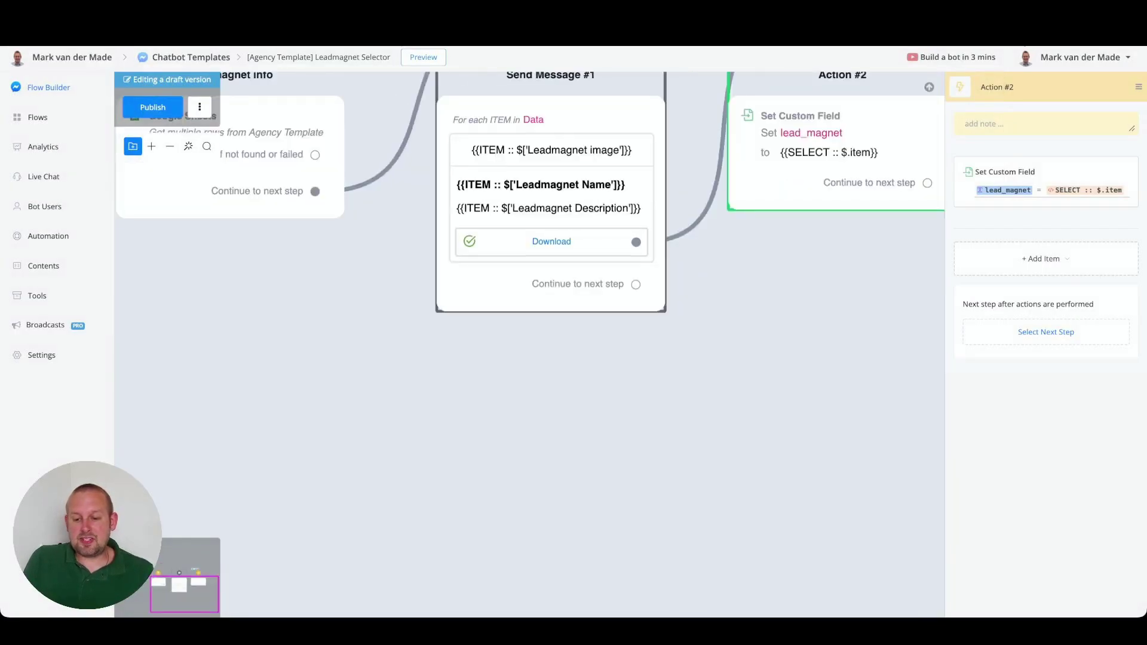
drag(633, 241, 394, 416)
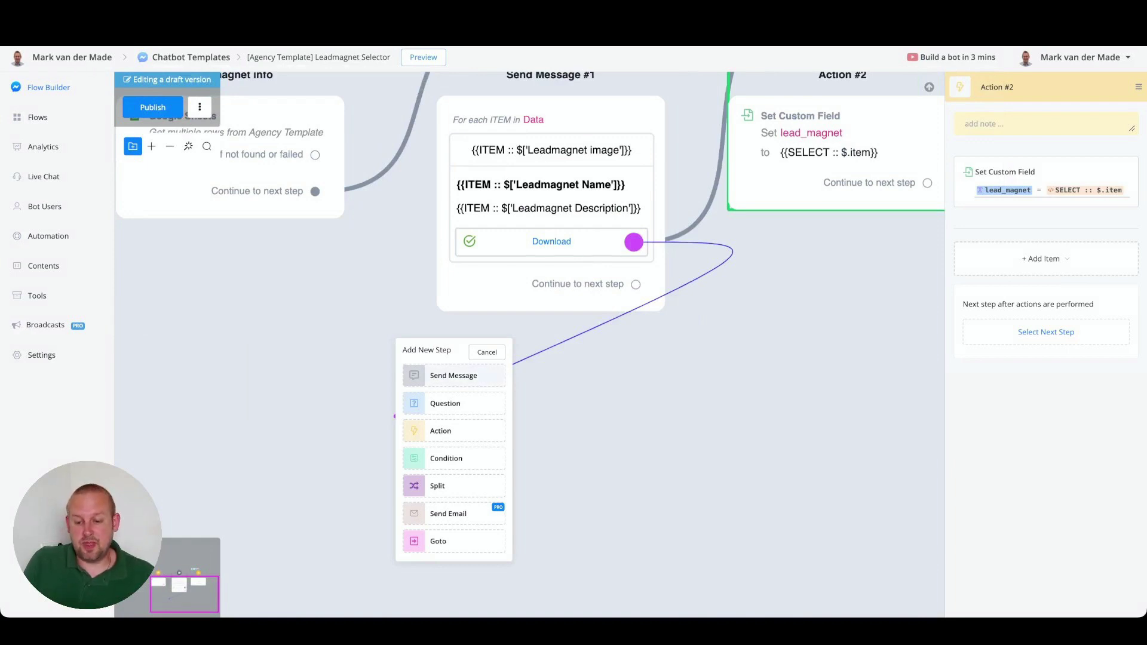
click(453, 375)
drag(630, 270, 673, 258)
- Add a text item to the new Send Message step containing the SELECT field with the JSON path $.item
click(1045, 223)
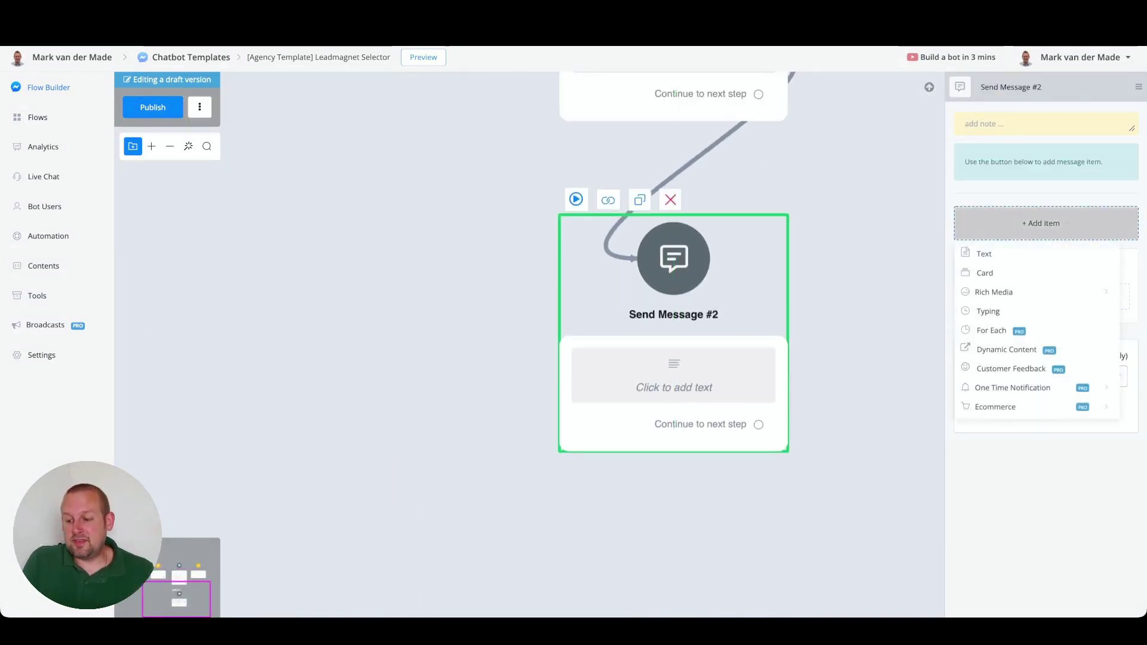
click(983, 253)
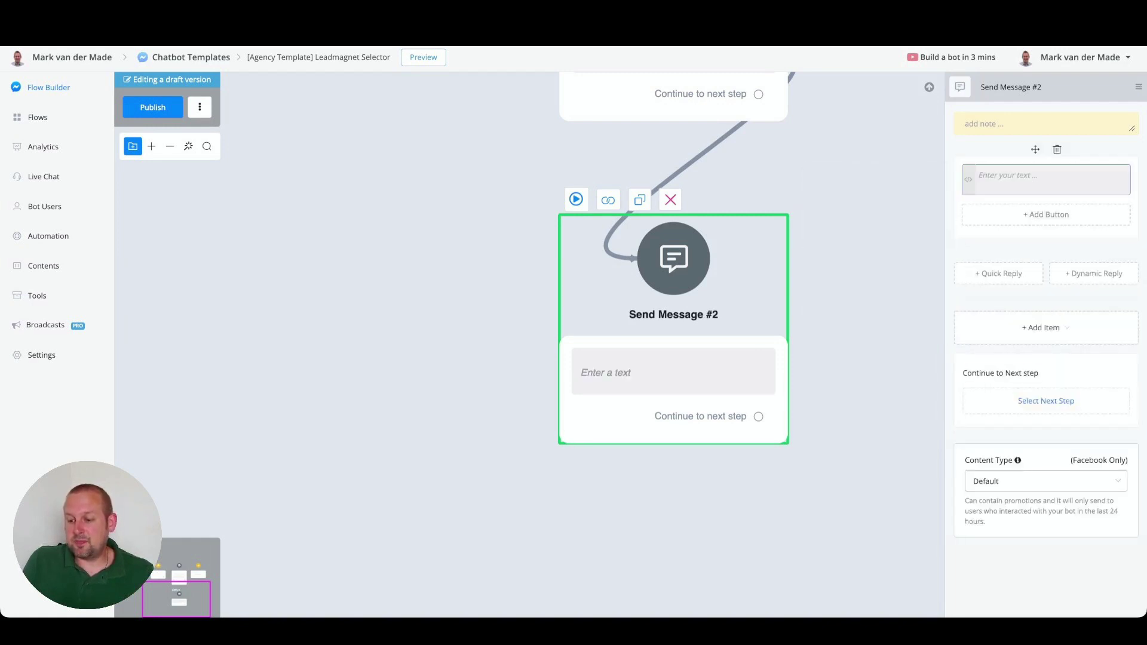
click(968, 180)
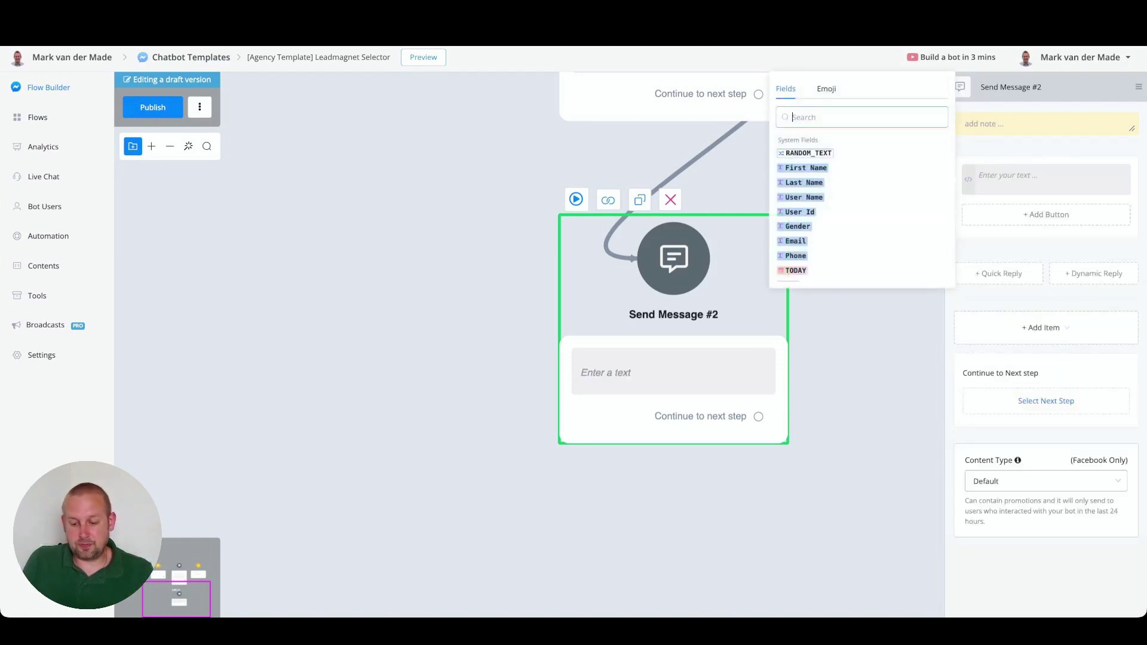
text(se)
click(797, 182)
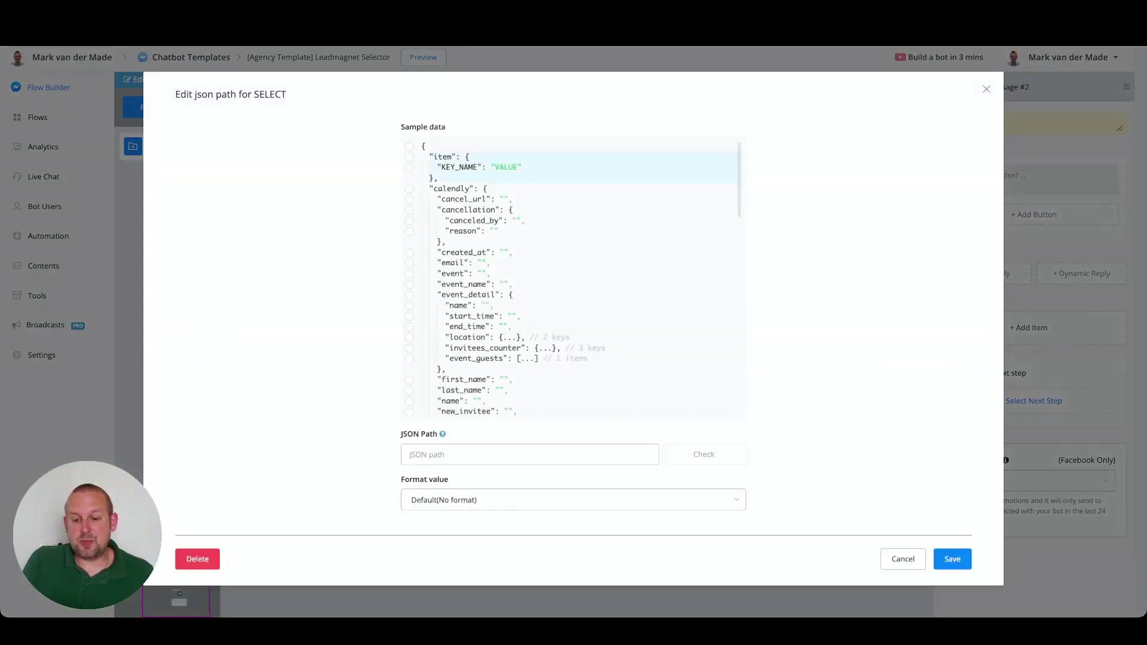
click(410, 157)
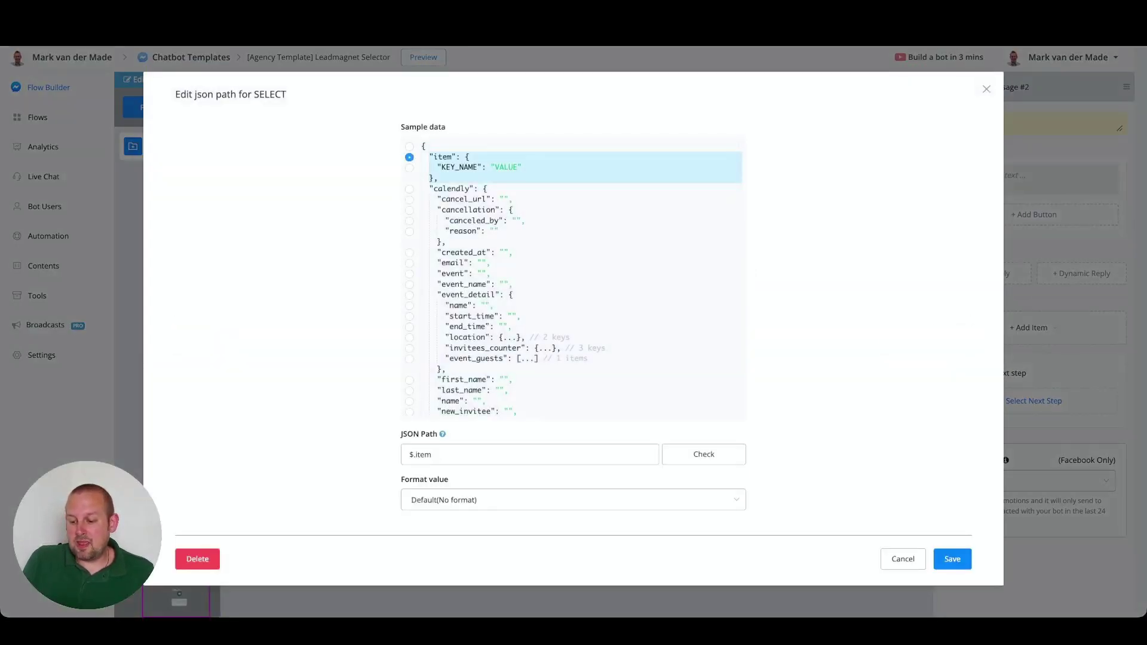
click(952, 558)
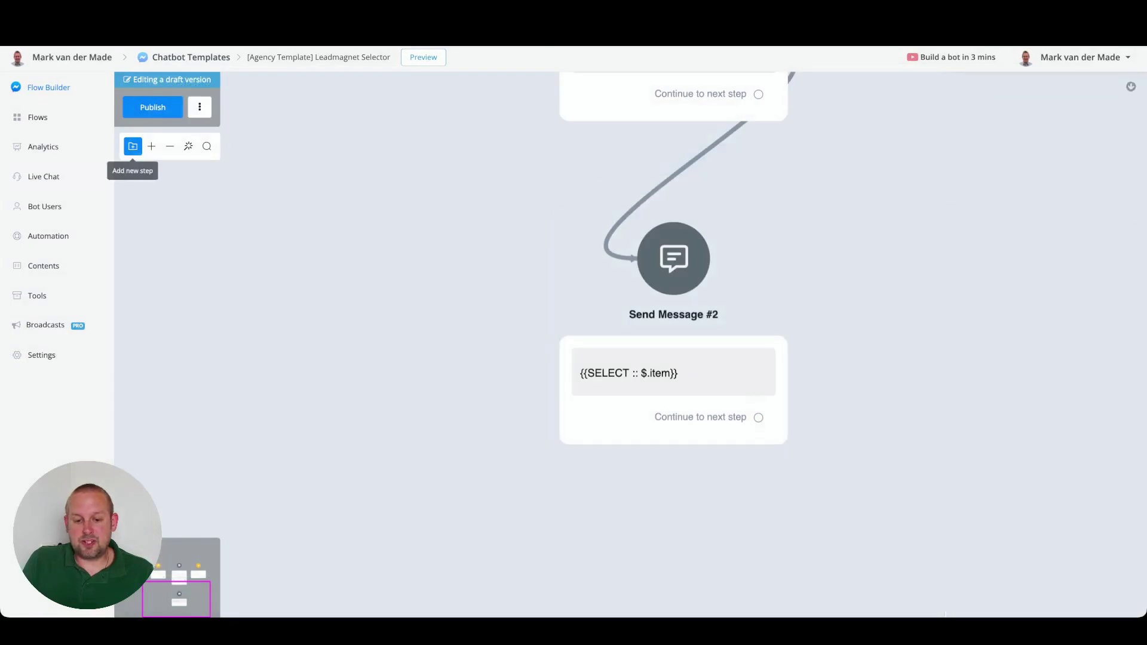
- Publish the draft flow and open its preview in Messenger
click(152, 107)
scroll(630, 344, up, 3)
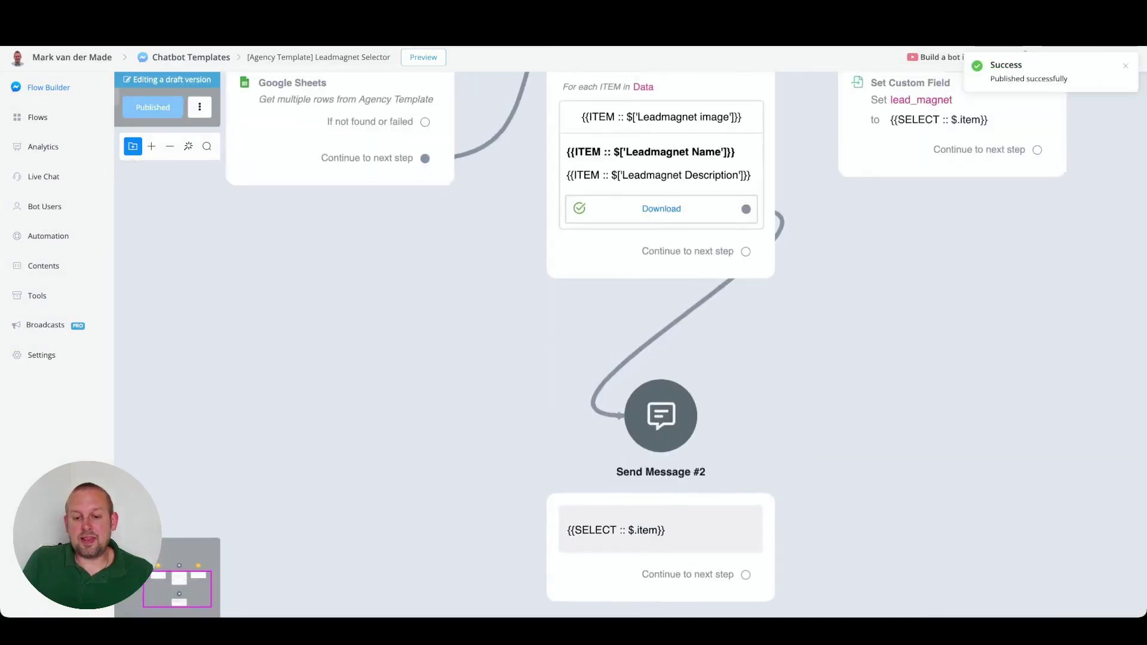
click(423, 57)
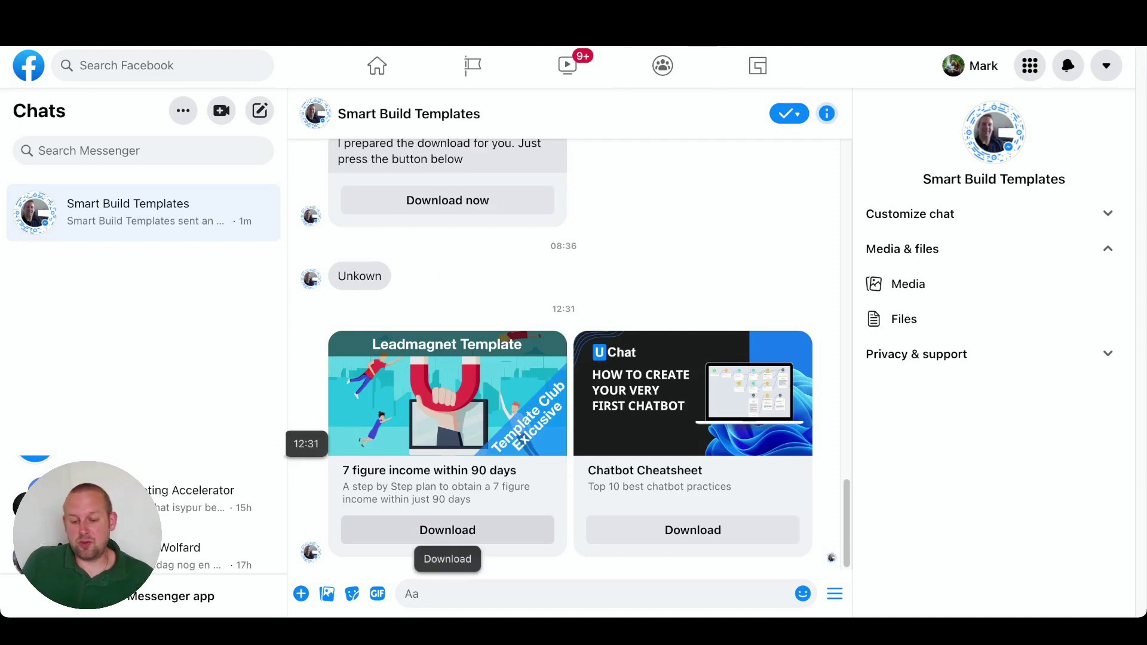
- Test the Download buttons of both lead magnet cards in the chat and examine the type and name keys in the returned JSON
click(448, 530)
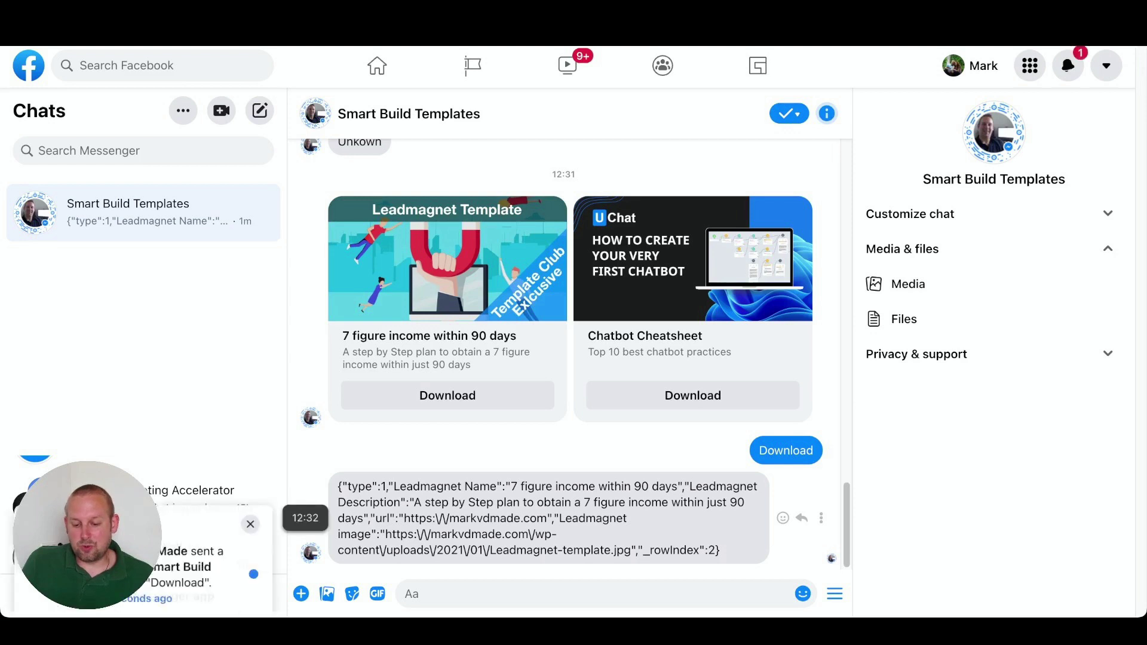
drag(338, 486, 720, 550)
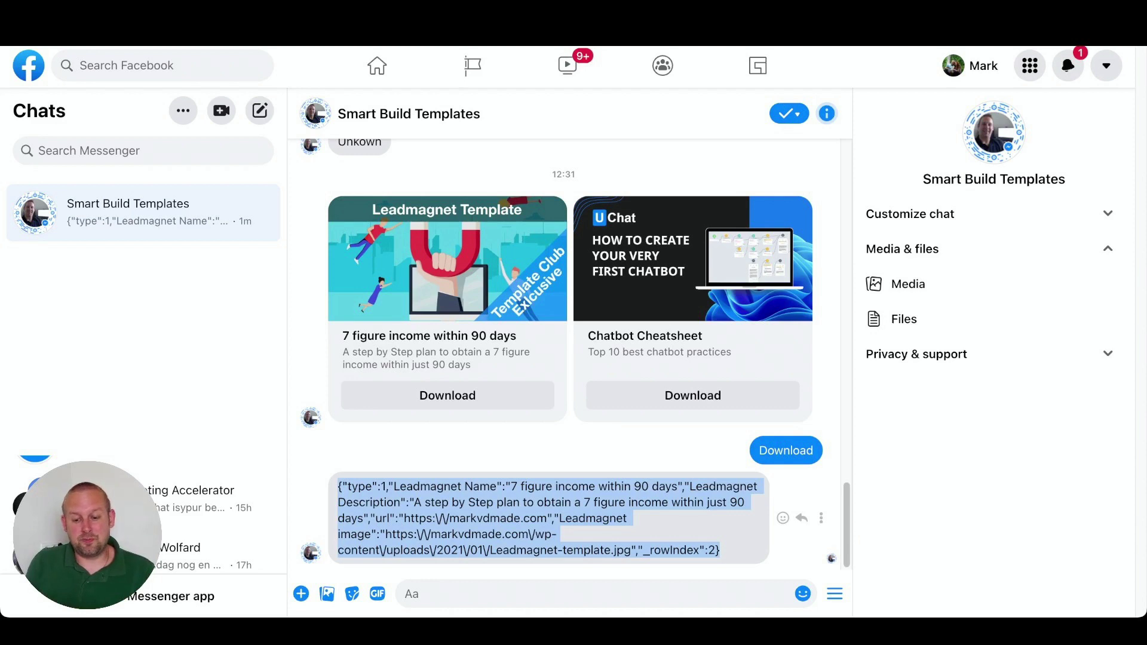
click(405, 593)
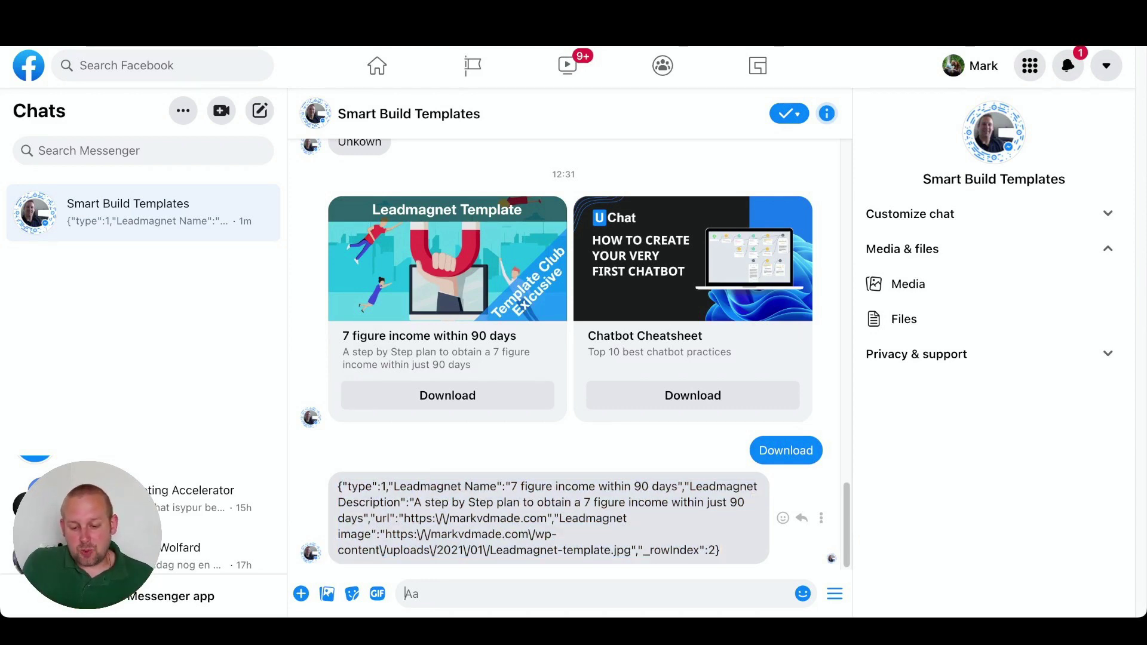
drag(338, 486, 720, 550)
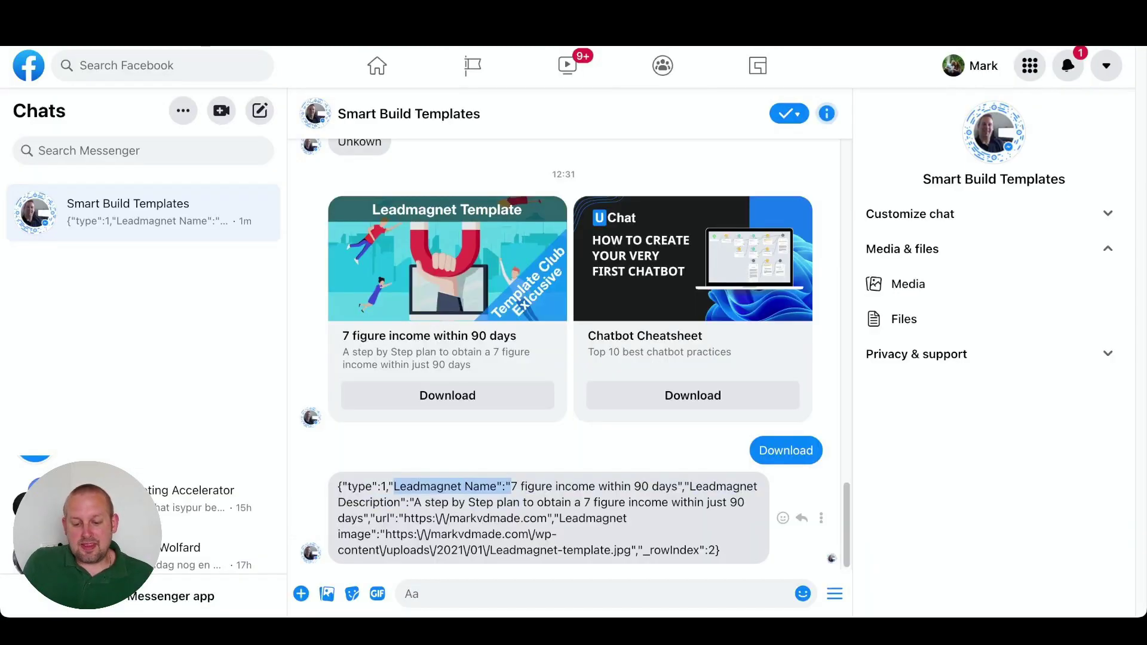
double_click(382, 485)
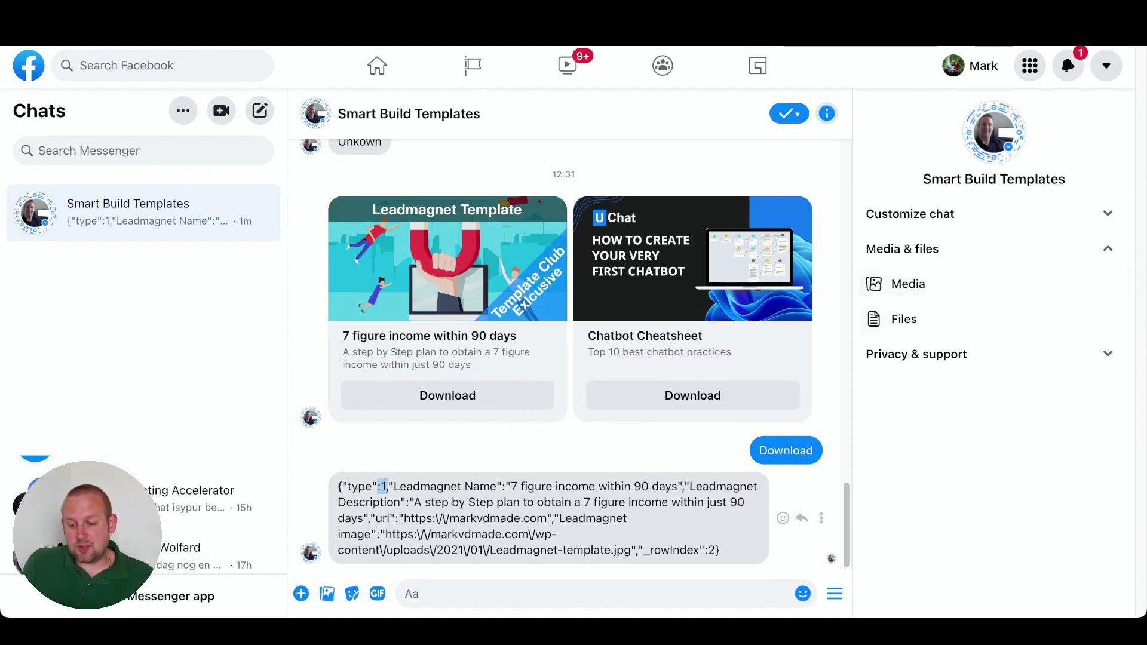
click(693, 397)
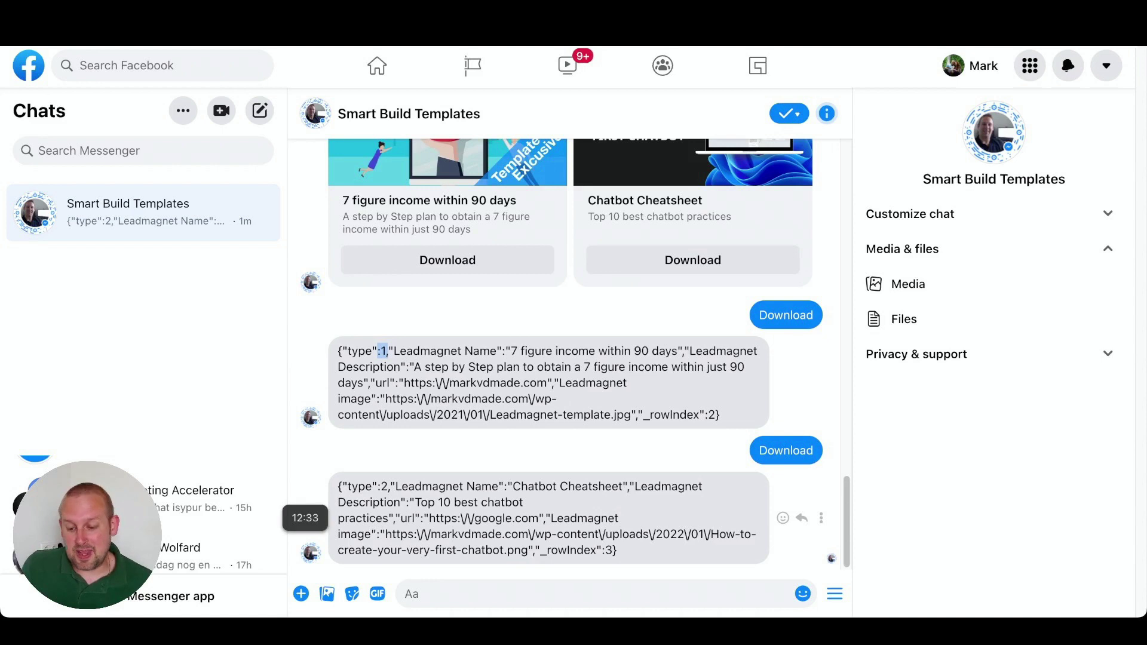
click(383, 350)
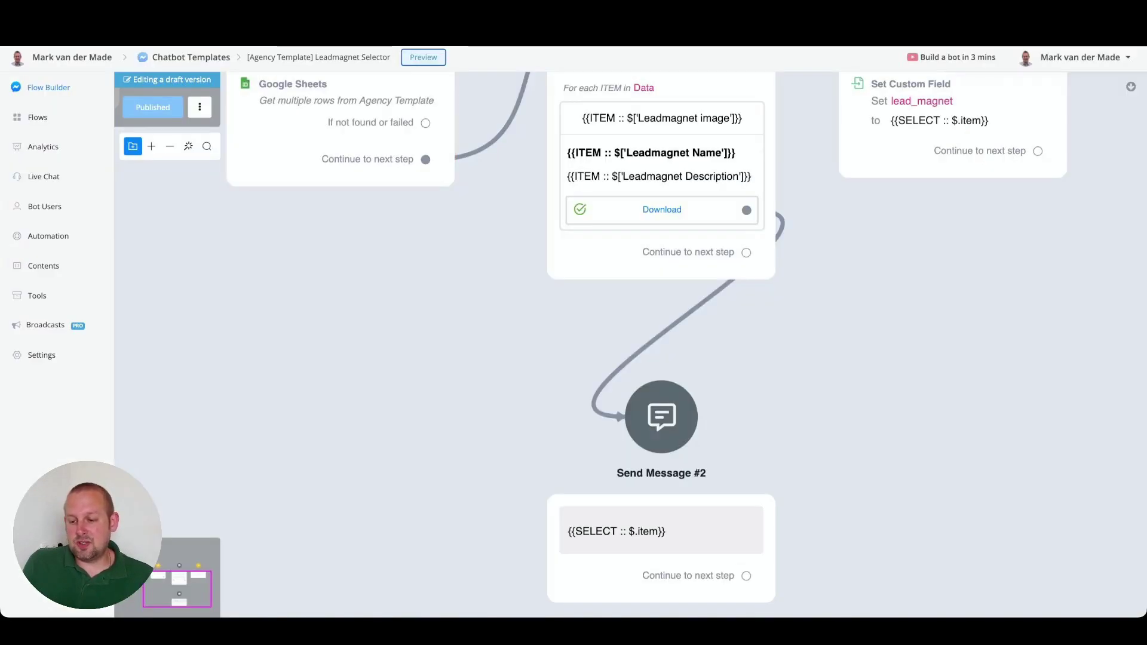
- Reconnect the card's Download button to the Action #2 step
scroll(630, 345, up, 2)
scroll(630, 344, right, 2)
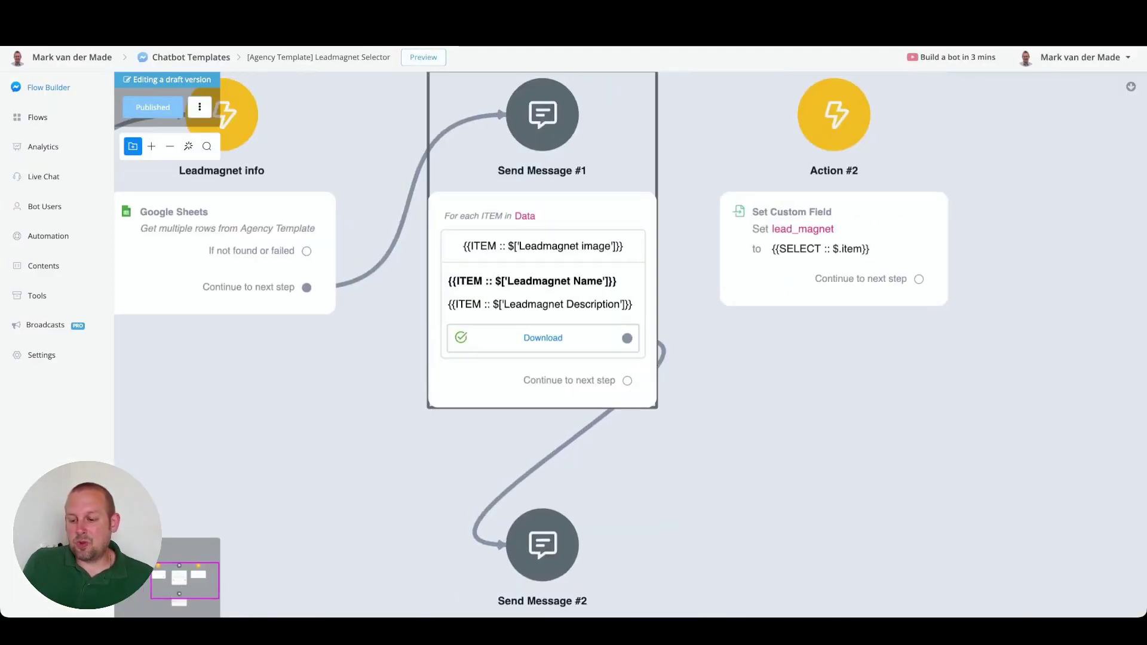
drag(626, 338, 819, 117)
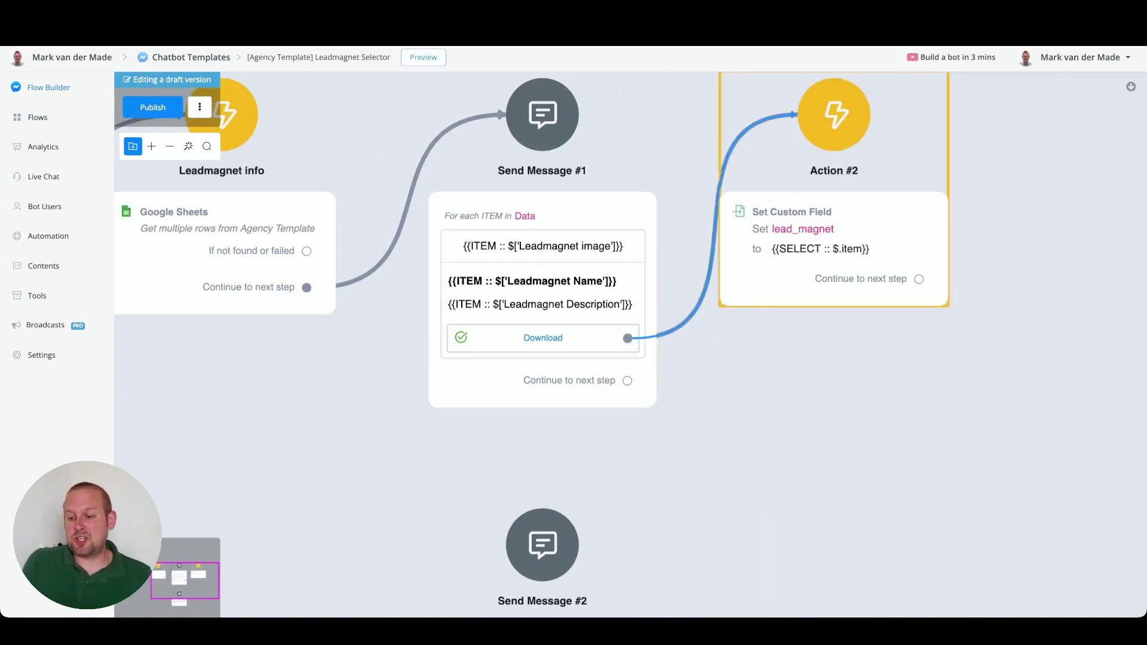
- Clear the value stored in lead_magnet in Action #2 and insert the SELECT system field in its place
click(834, 239)
click(1046, 184)
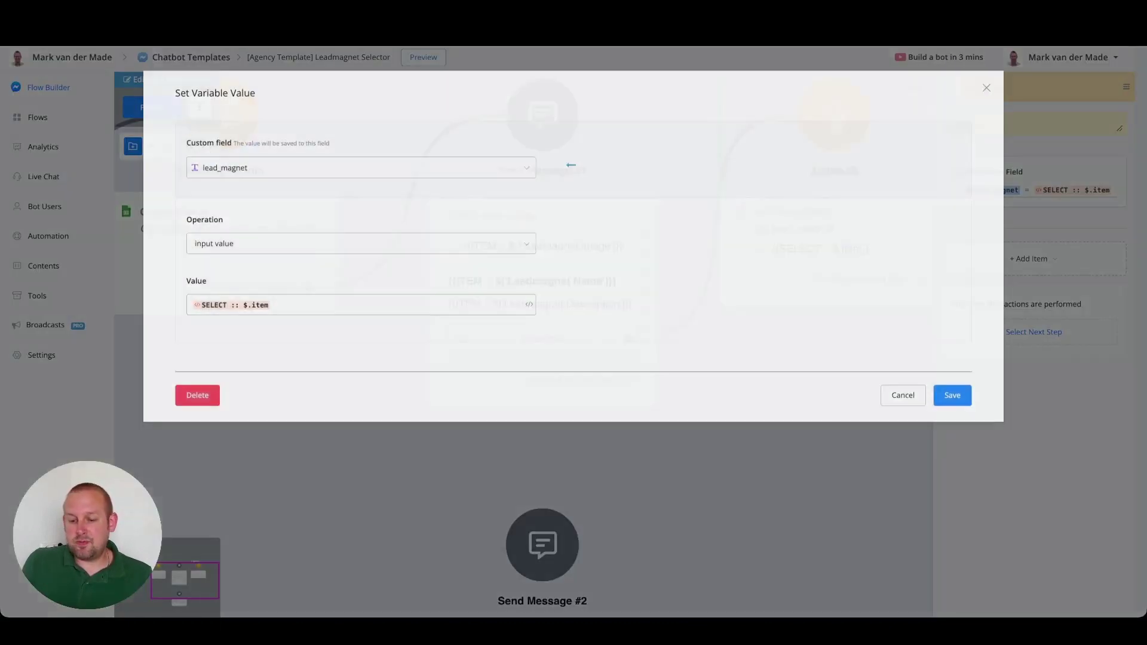
click(360, 304)
key(BackSpace)
click(528, 305)
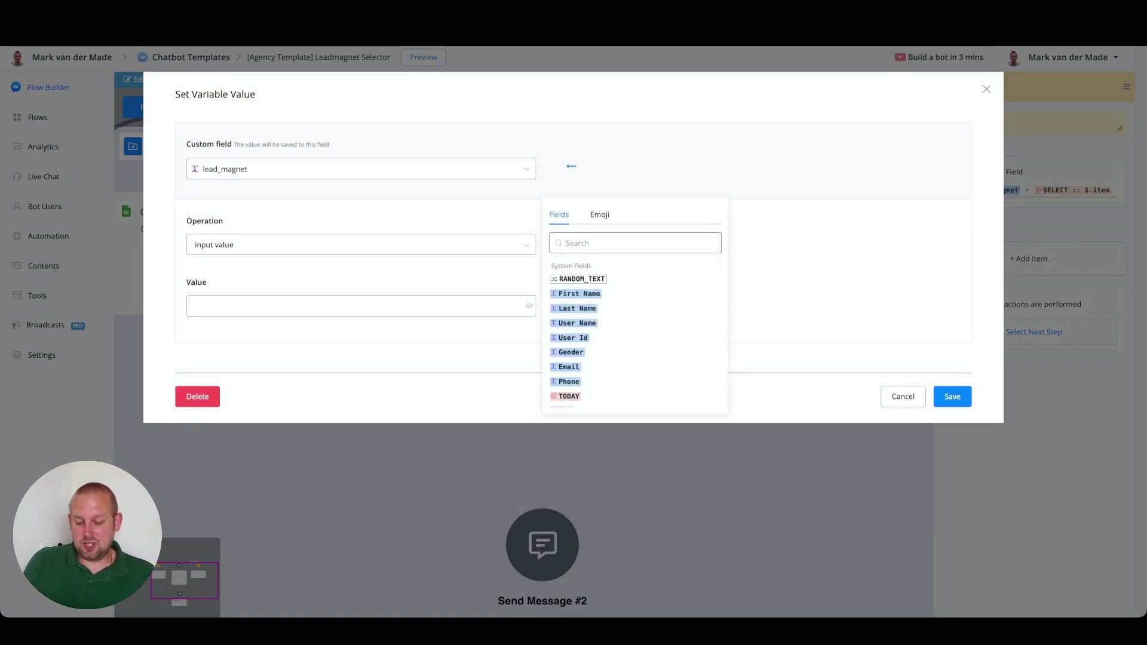
text(sele)
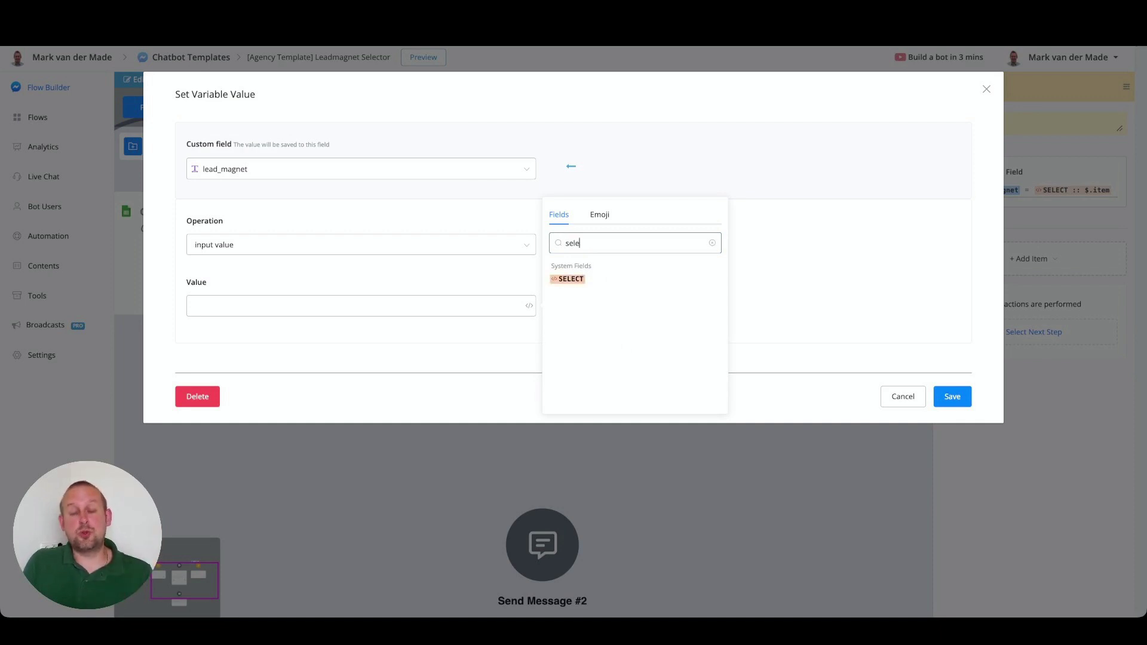
click(567, 279)
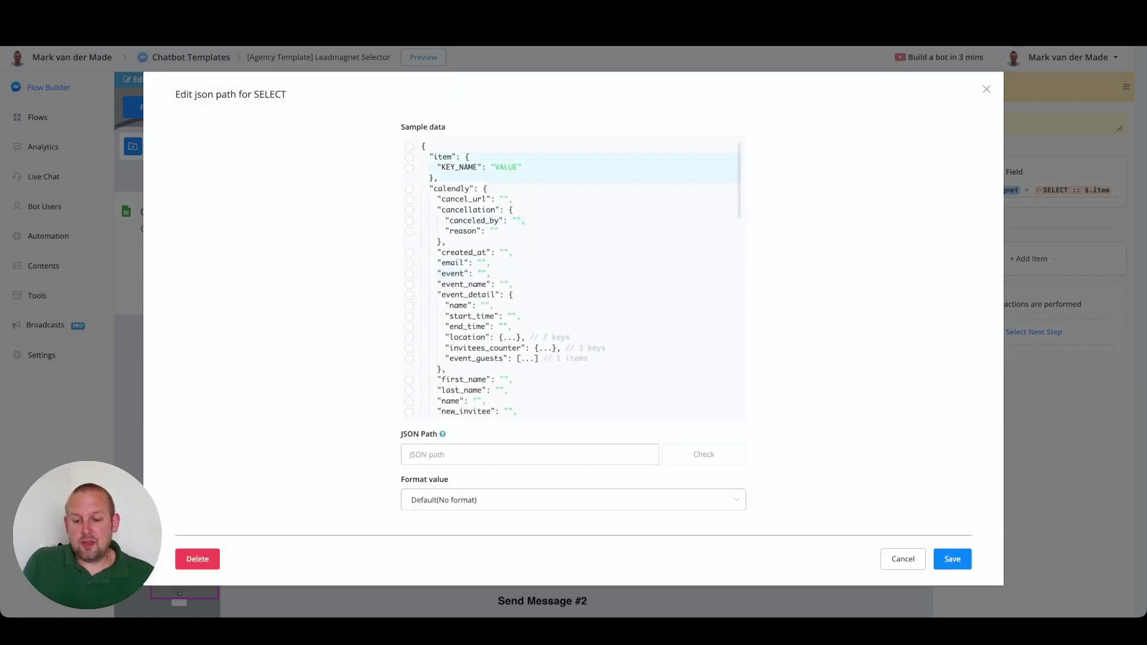
- Set the SELECT field's JSON path to $.item.type and save the lead_magnet variable action
click(409, 158)
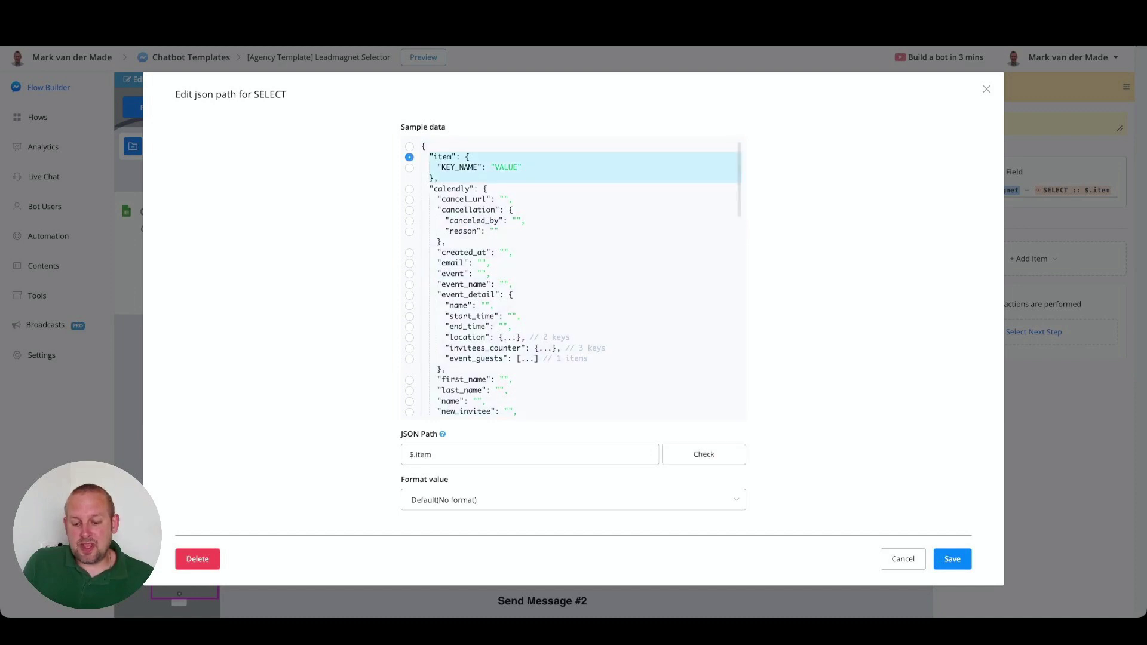
click(431, 454)
click(431, 454)
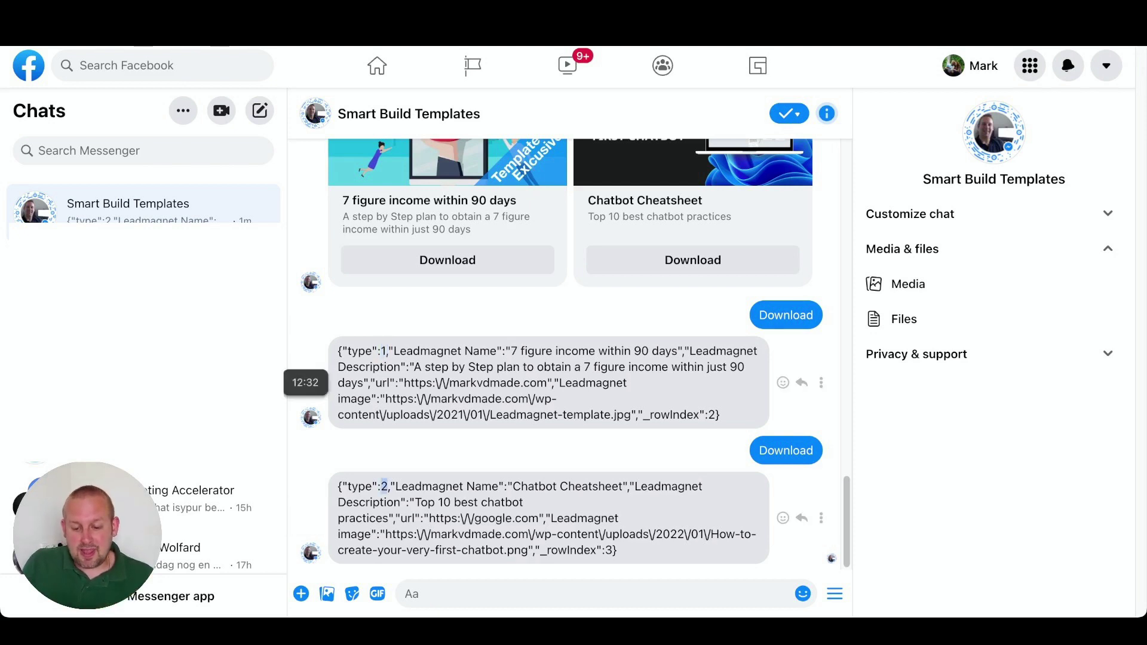
drag(348, 351, 373, 351)
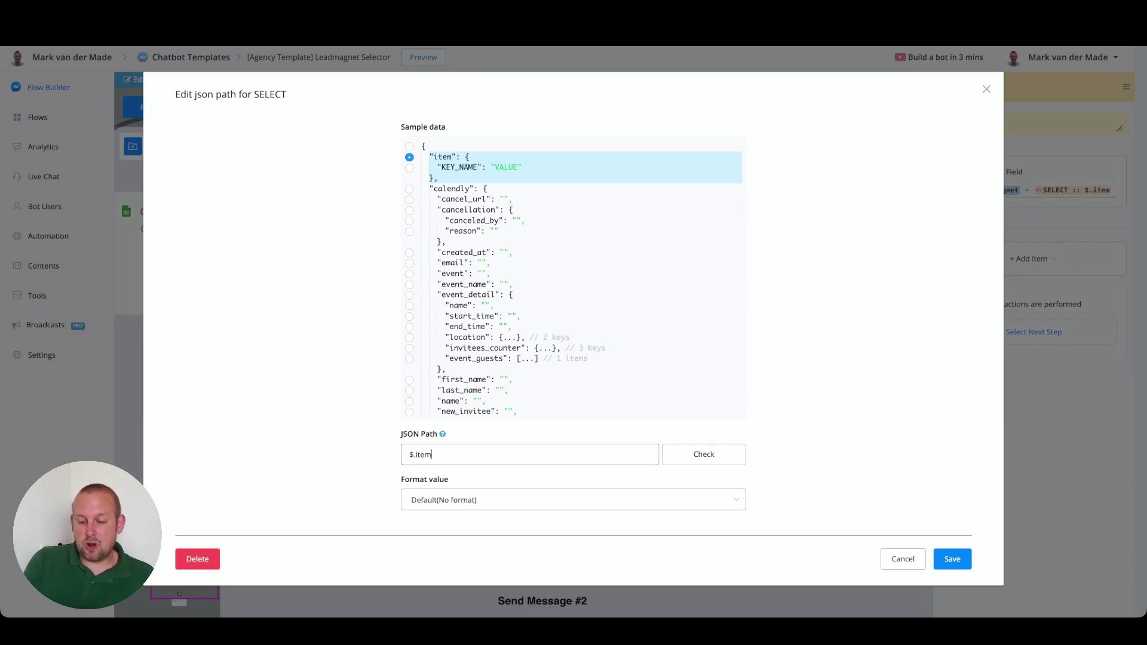
text(.type)
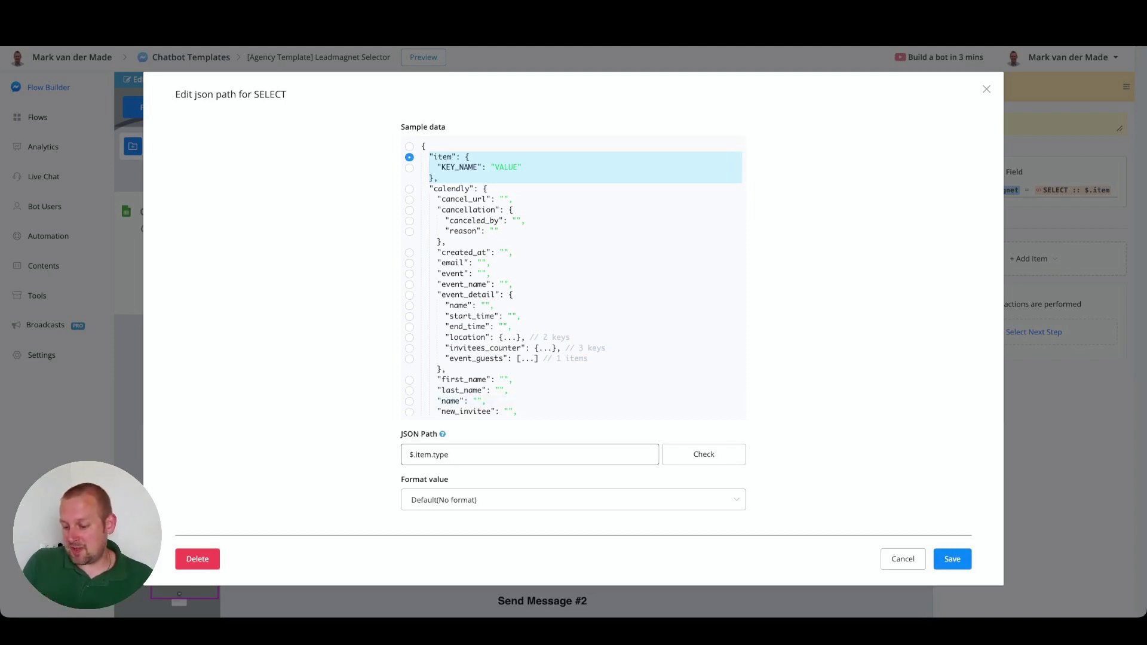
click(952, 558)
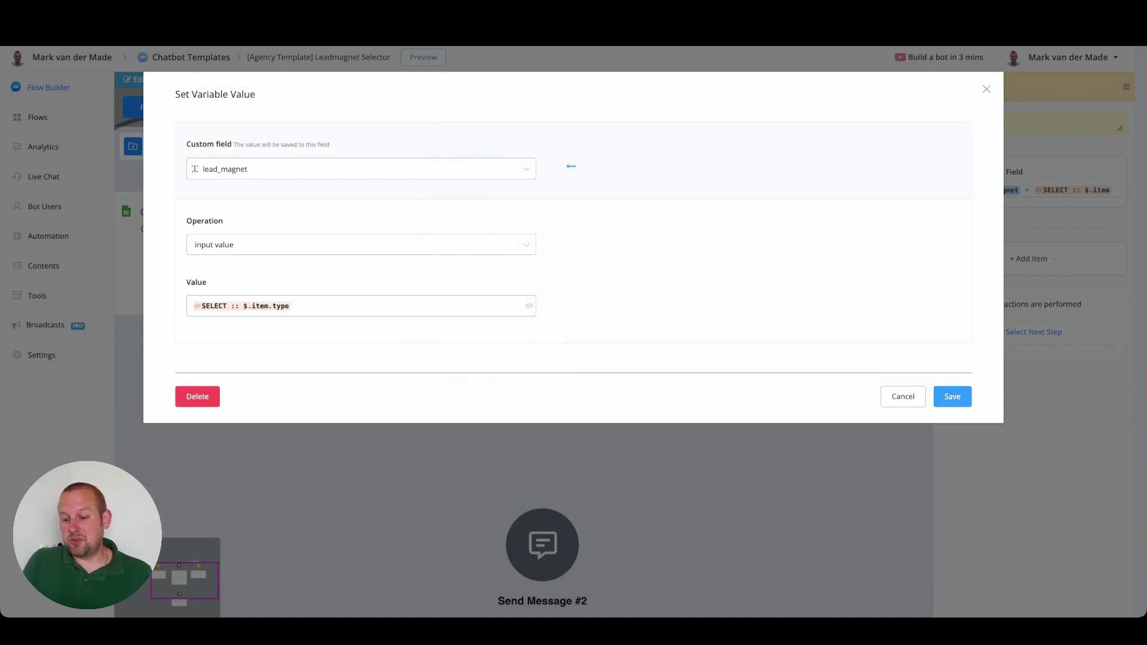
click(952, 396)
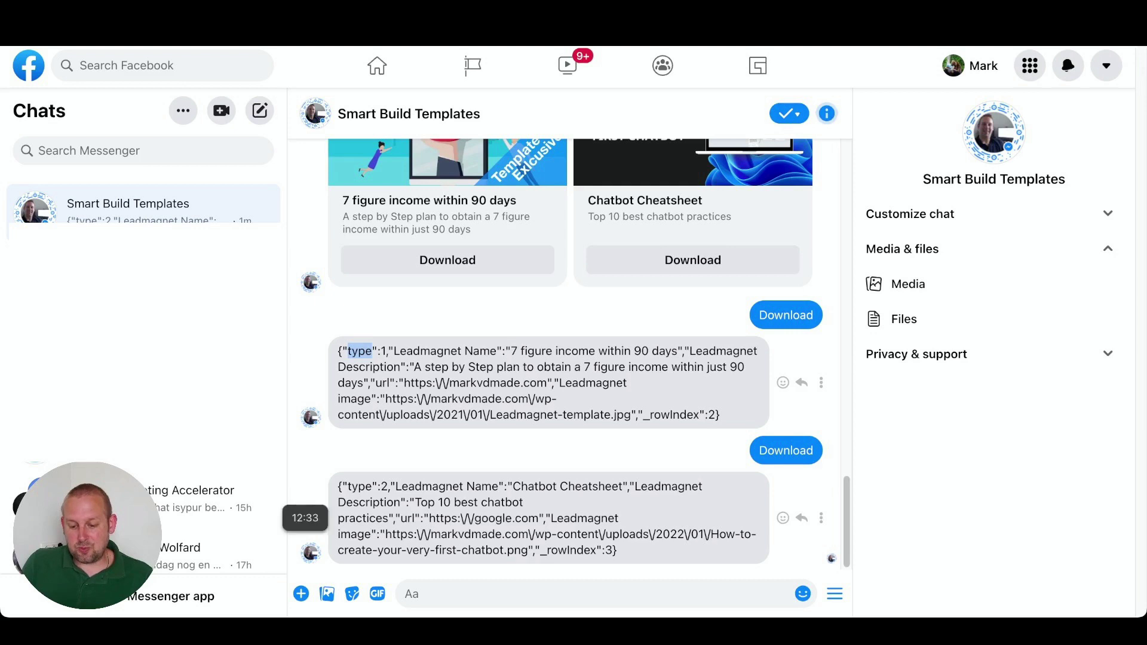
- Check the name and url keys in the chat's JSON reply, and add a variable-setting action for the URL custom field to Action #2
drag(396, 487, 498, 486)
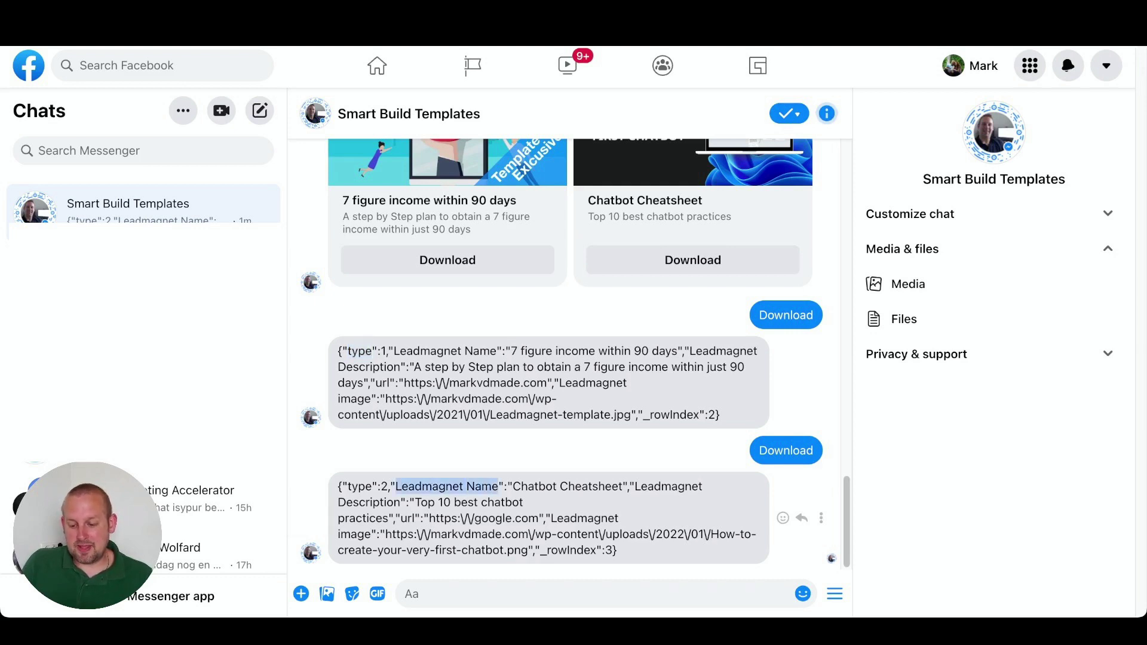
drag(635, 486, 415, 518)
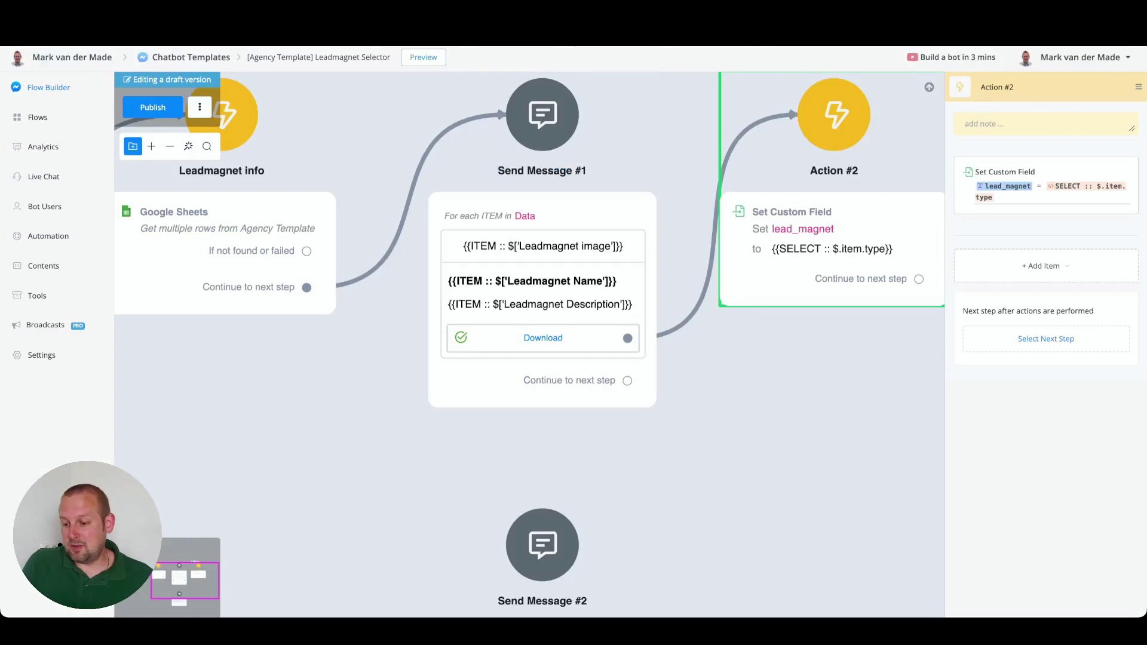
click(1043, 266)
mouse_move(1004, 296)
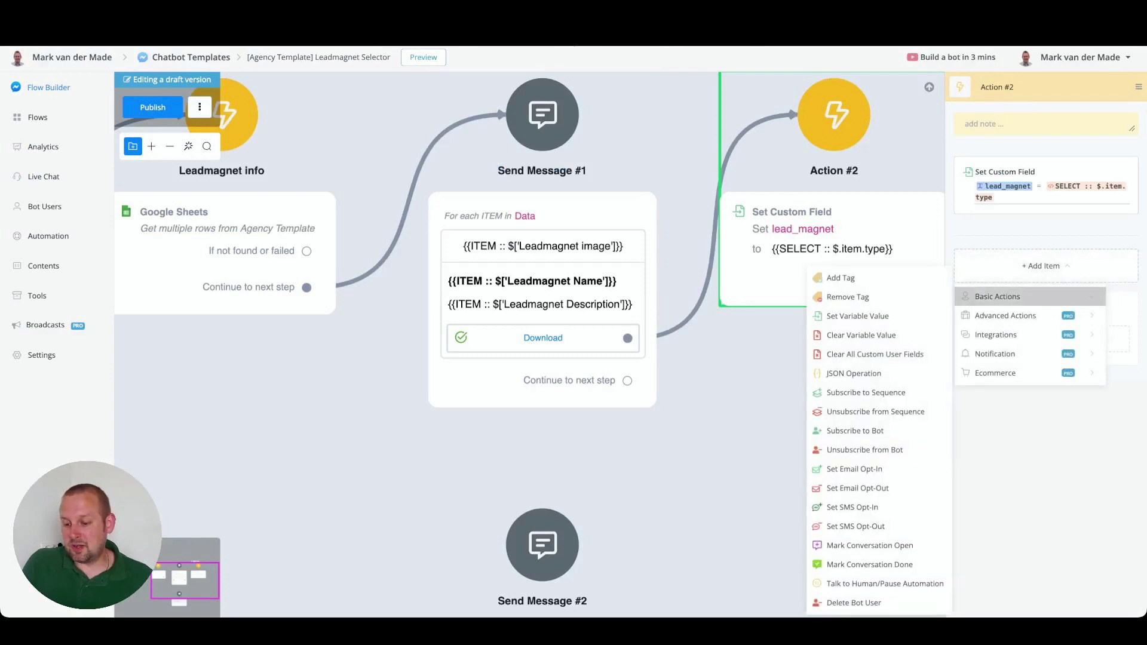
click(857, 316)
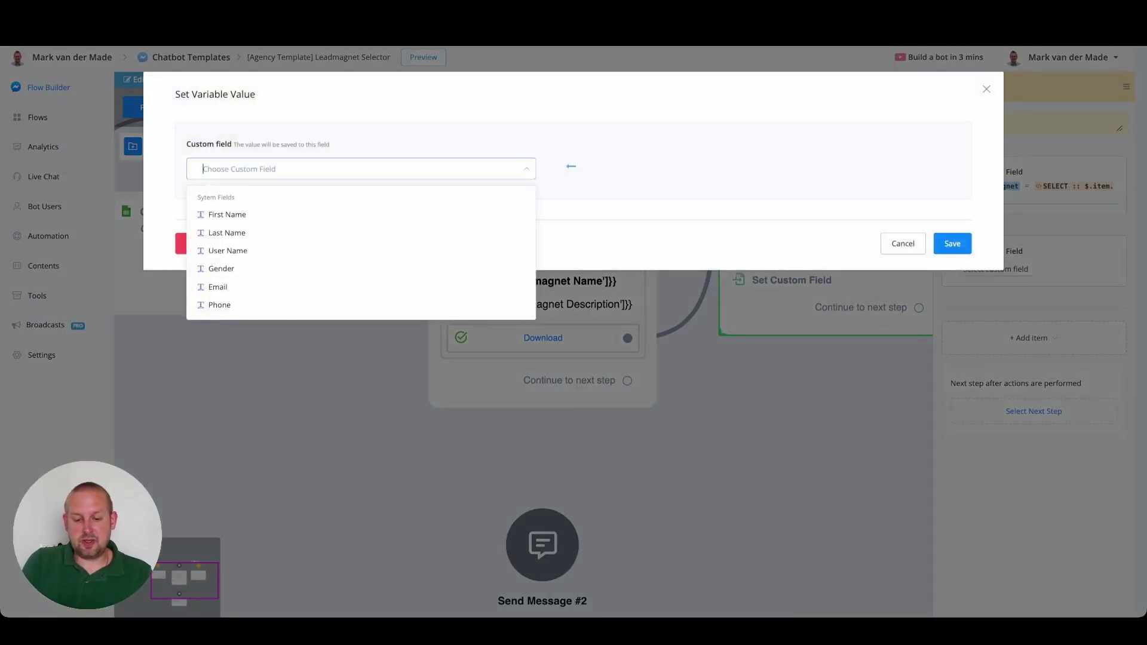
text(url)
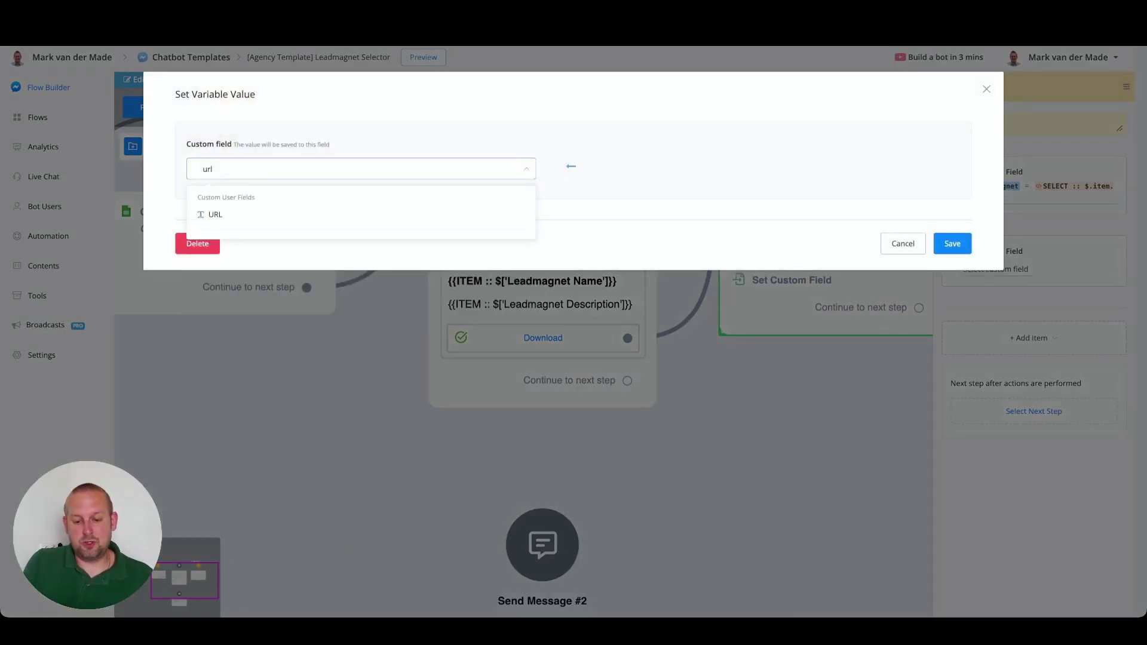
key(Return)
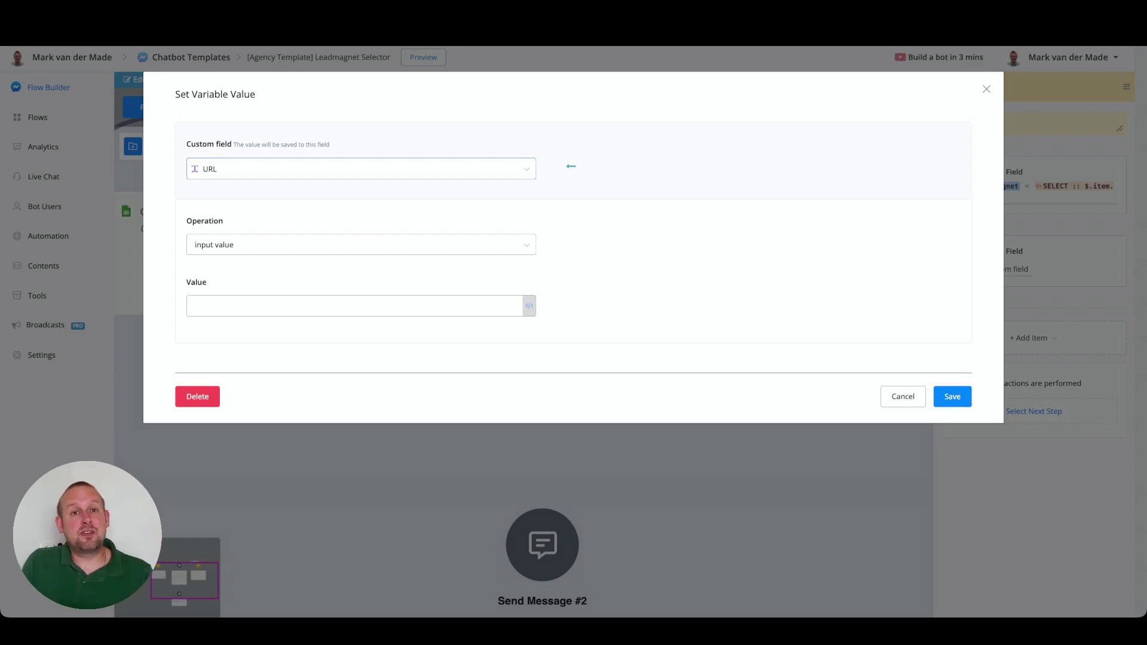
- Insert the SELECT system field as the value of the URL variable
click(529, 305)
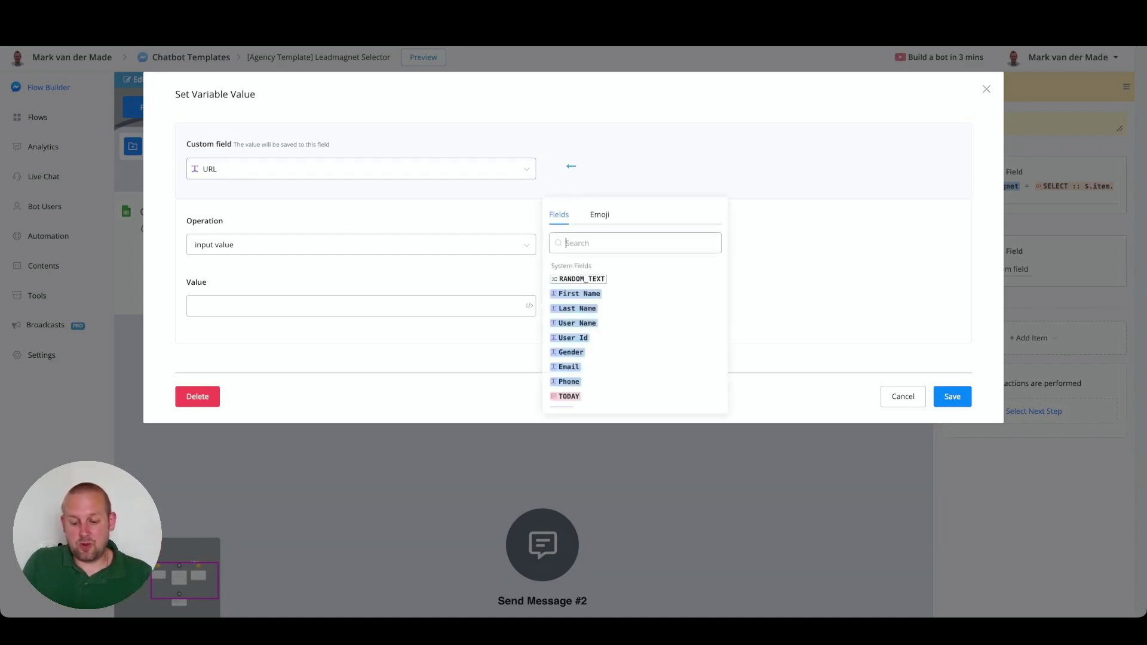
text(sele)
click(568, 279)
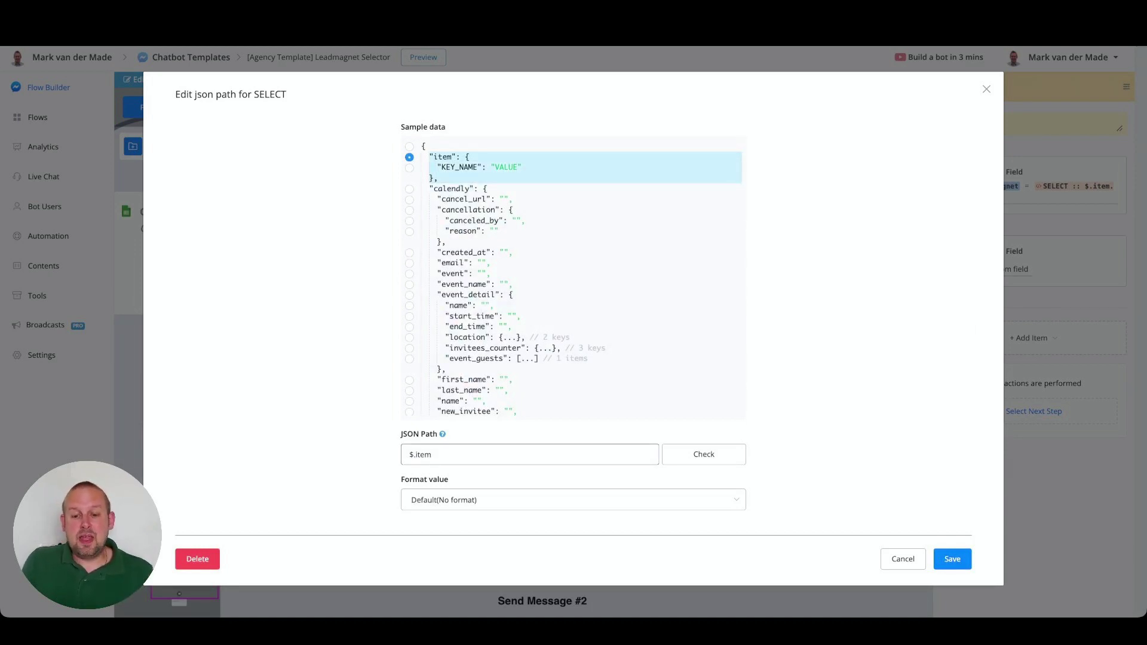
- Compare the url key with the sheet's column header, set SELECT's JSON path to $.item.url, and save the URL variable action
key(ctrl+Tab)
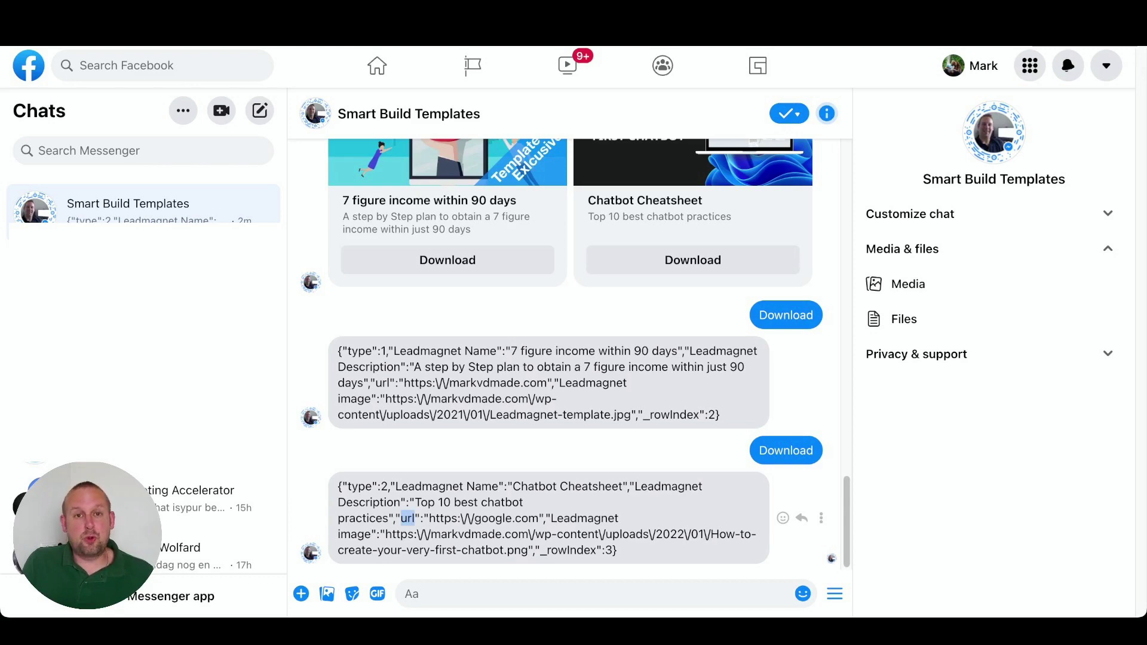
key(ctrl+Tab)
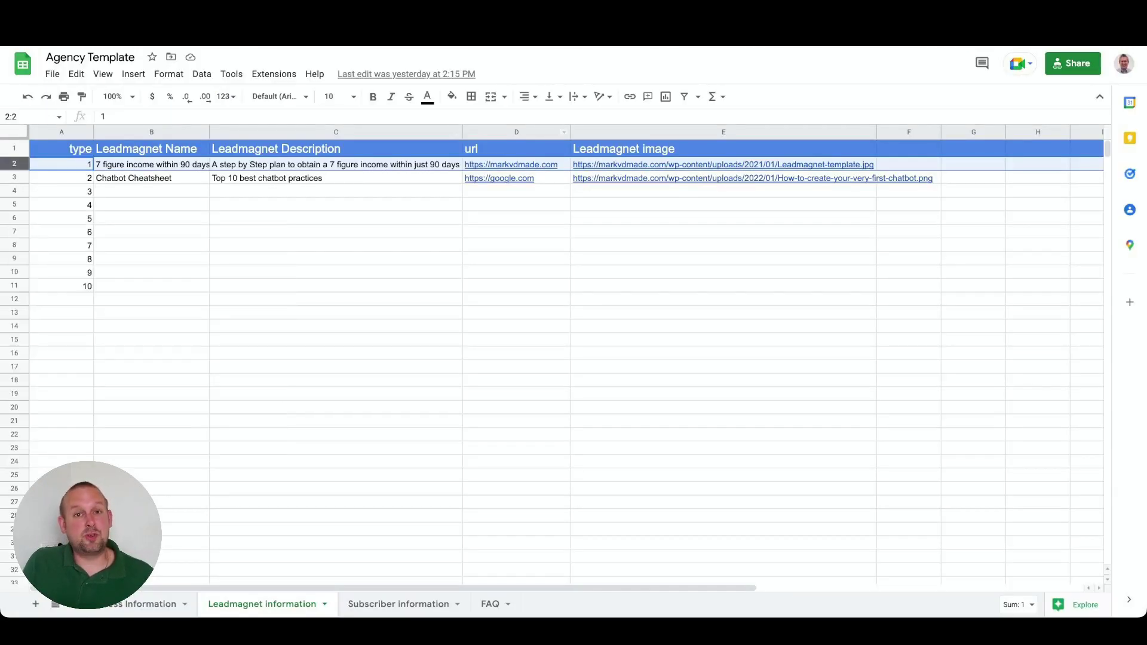
key(ctrl+Tab)
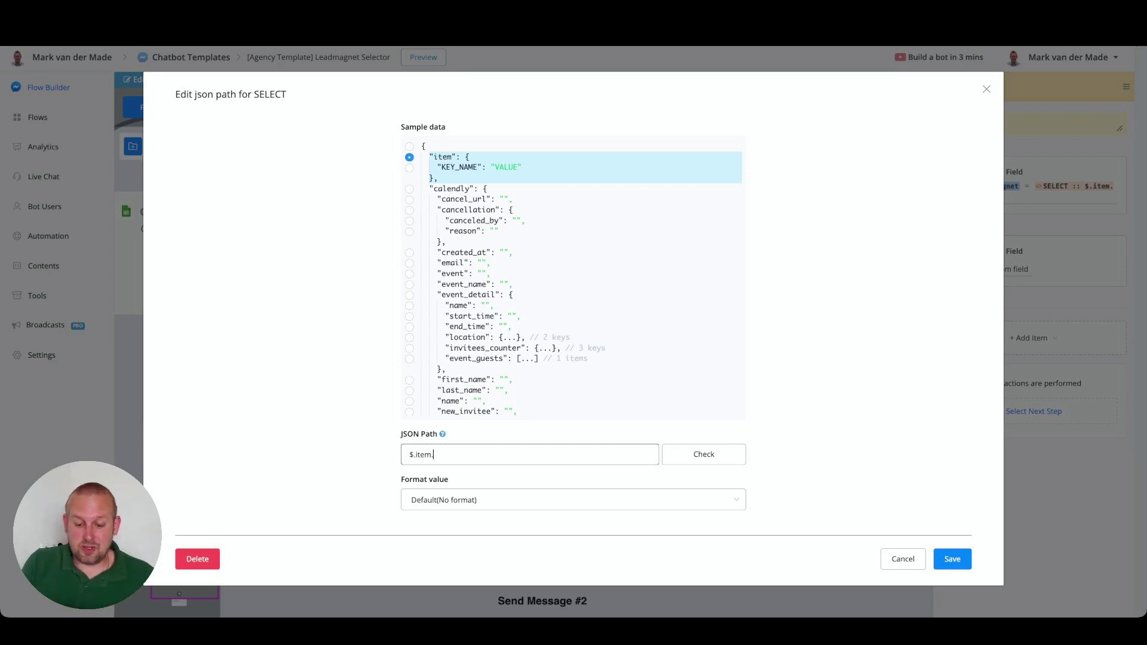
text(url)
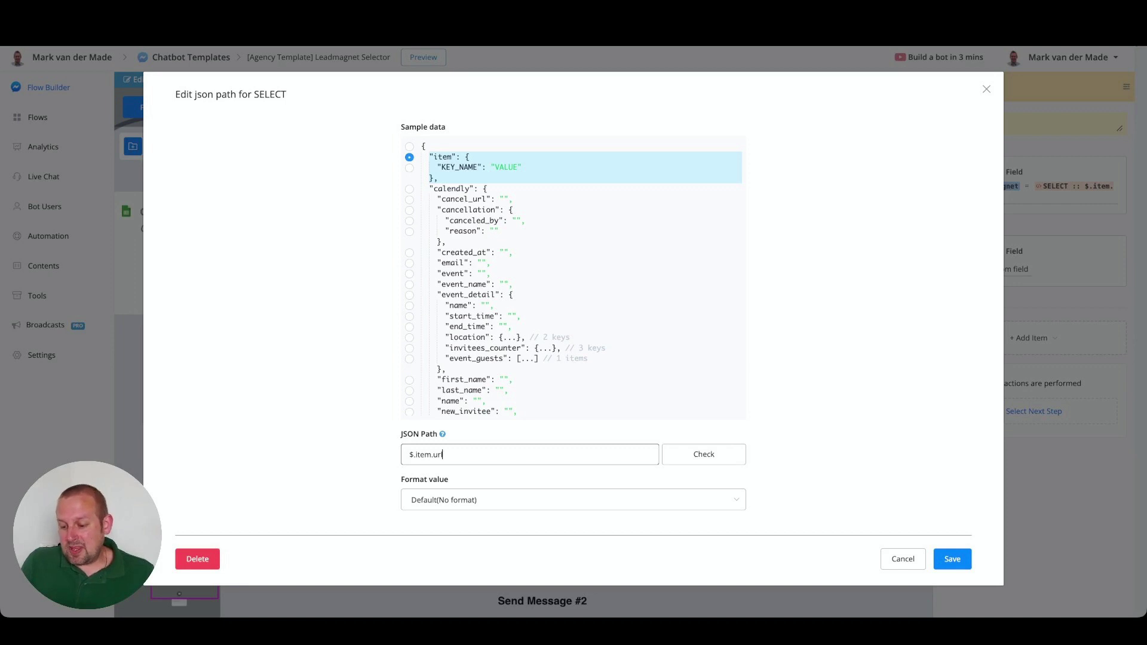
click(952, 558)
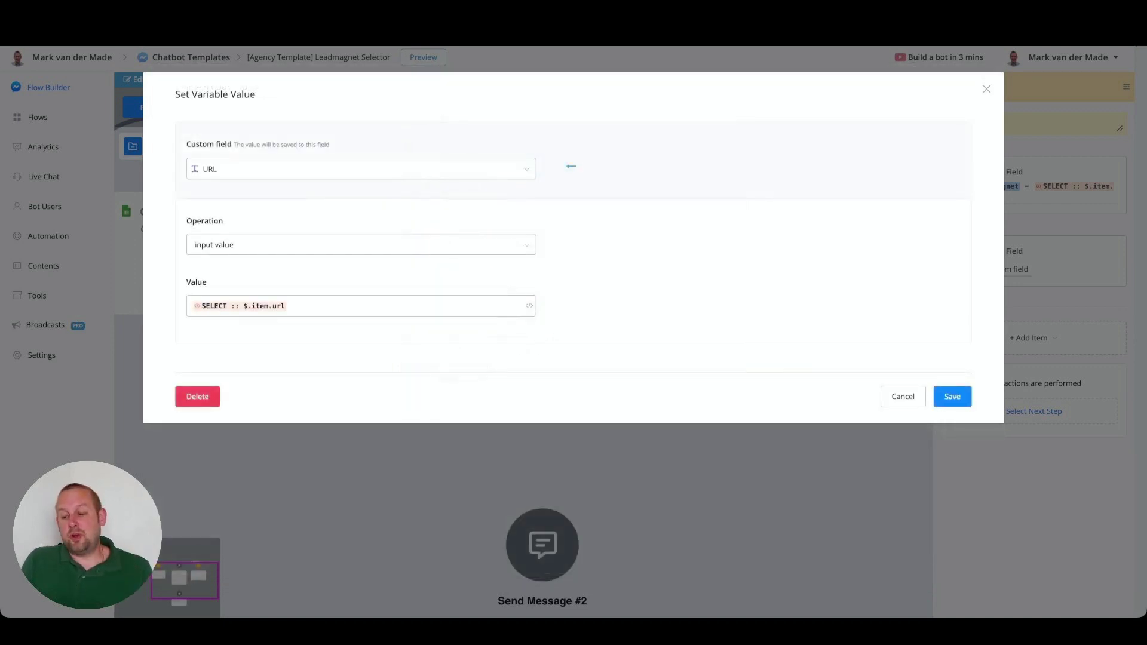
click(952, 397)
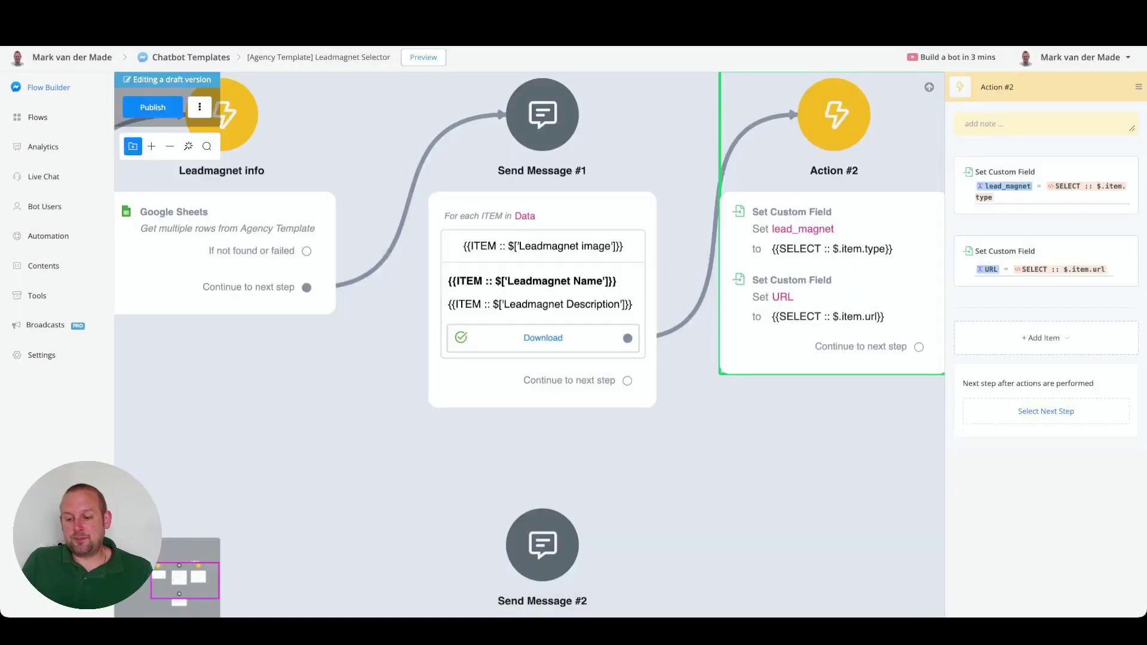
- Add a Send Message step after Action #2 reading "I have prepared the download link for you {{First Name}}. Just press the button below to claim your copy"
scroll(670, 447, right, 3)
scroll(670, 447, down, 3)
scroll(671, 447, right, 2)
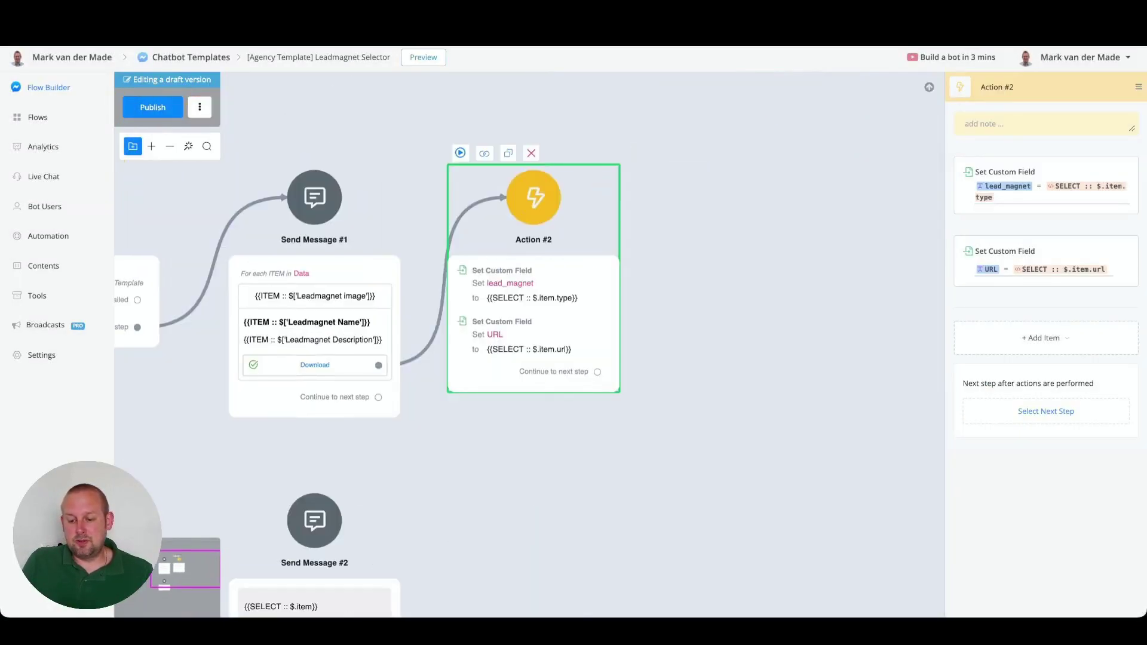
drag(597, 372, 695, 261)
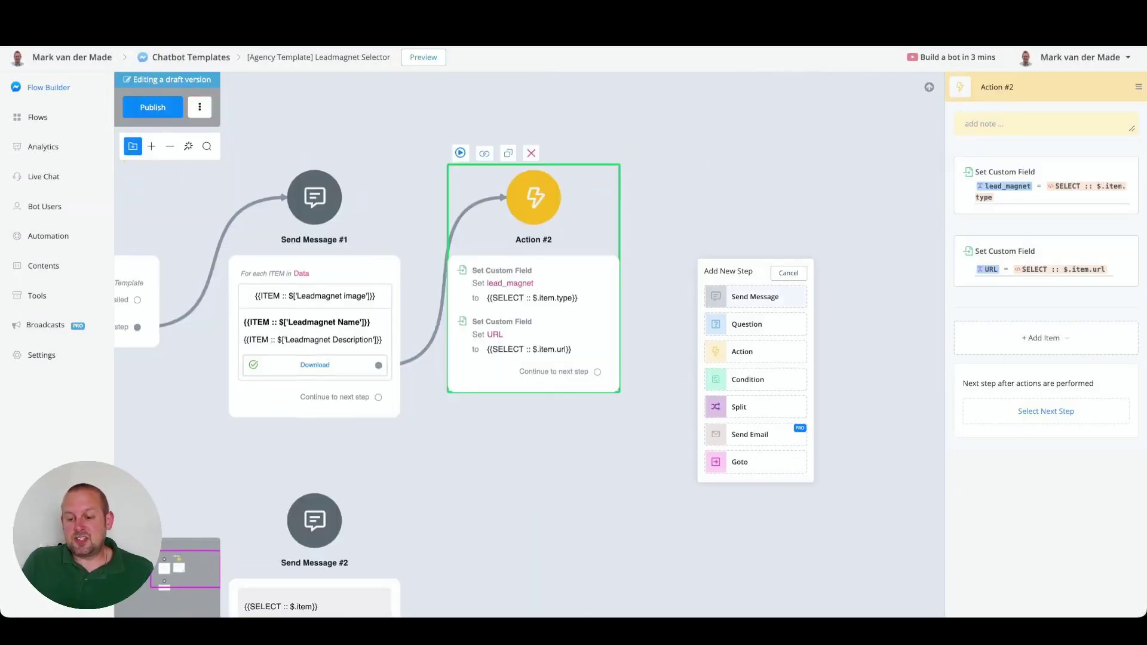
click(755, 297)
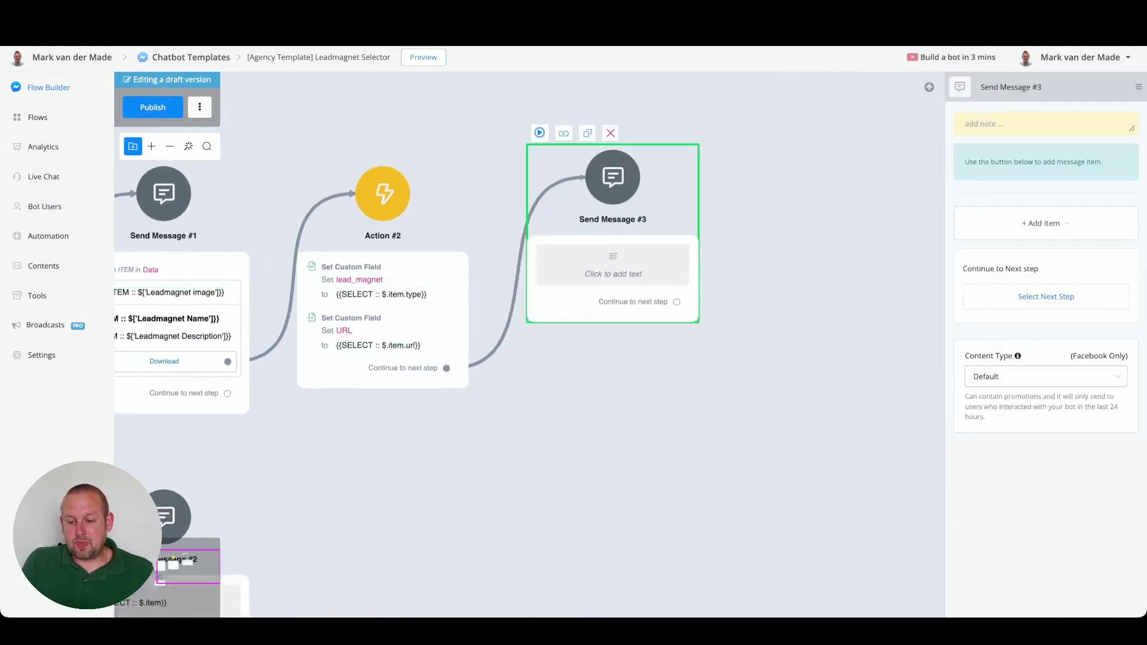
click(1045, 223)
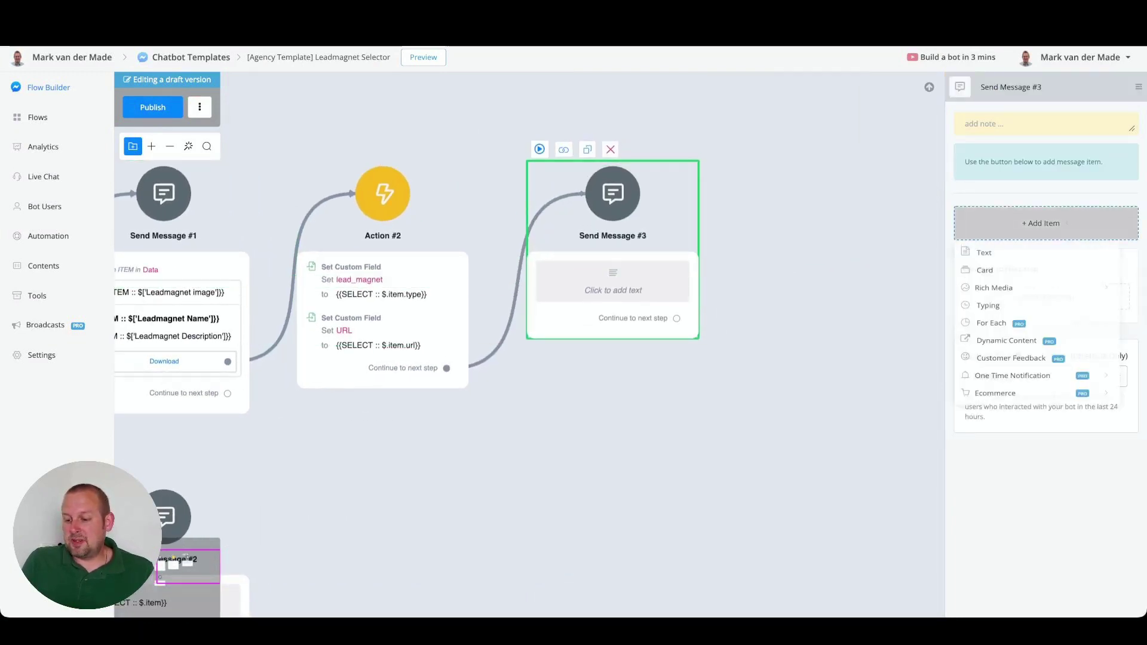
click(983, 253)
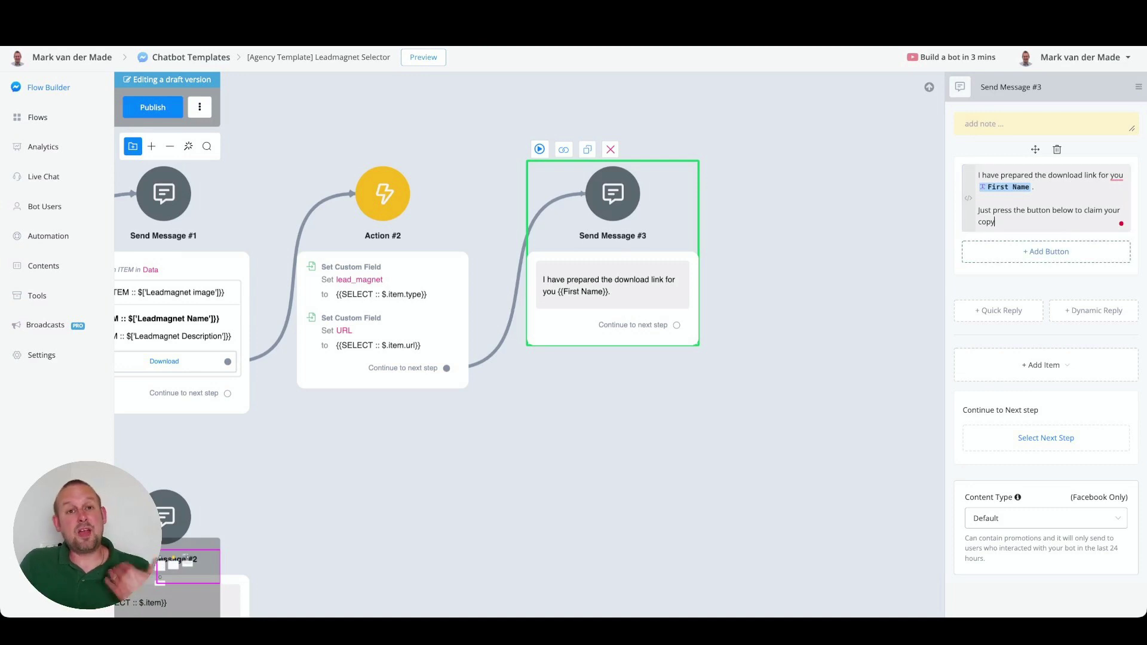
- Add a button titled "Download now" to the Send Message #3 text
click(1045, 252)
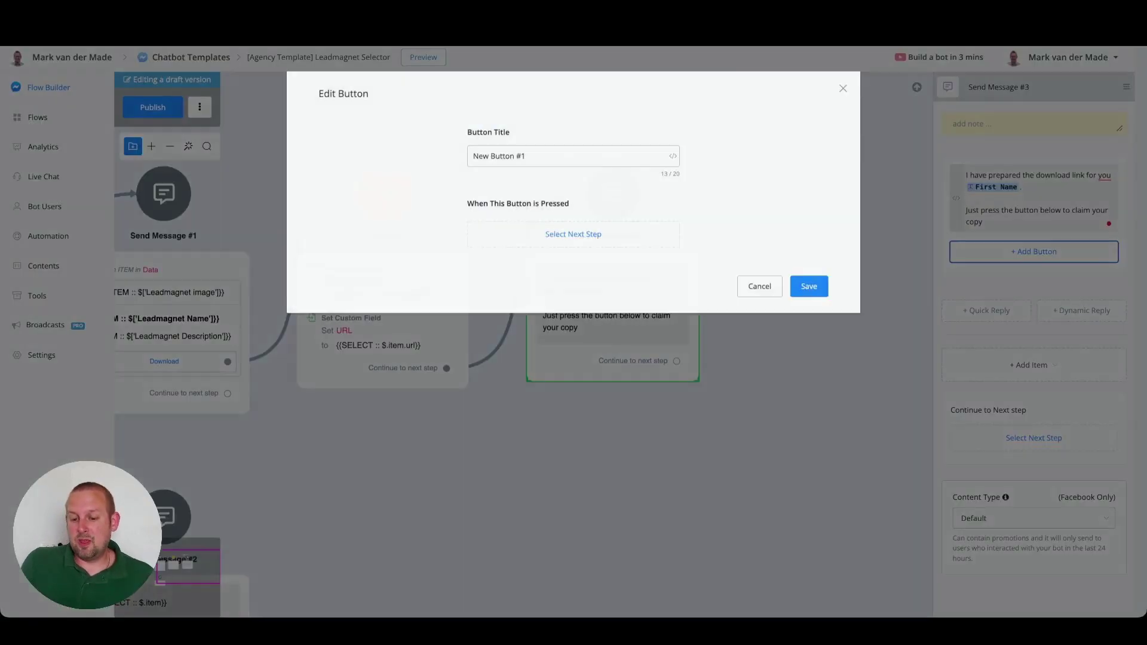
drag(528, 157, 473, 167)
text(Donwlo)
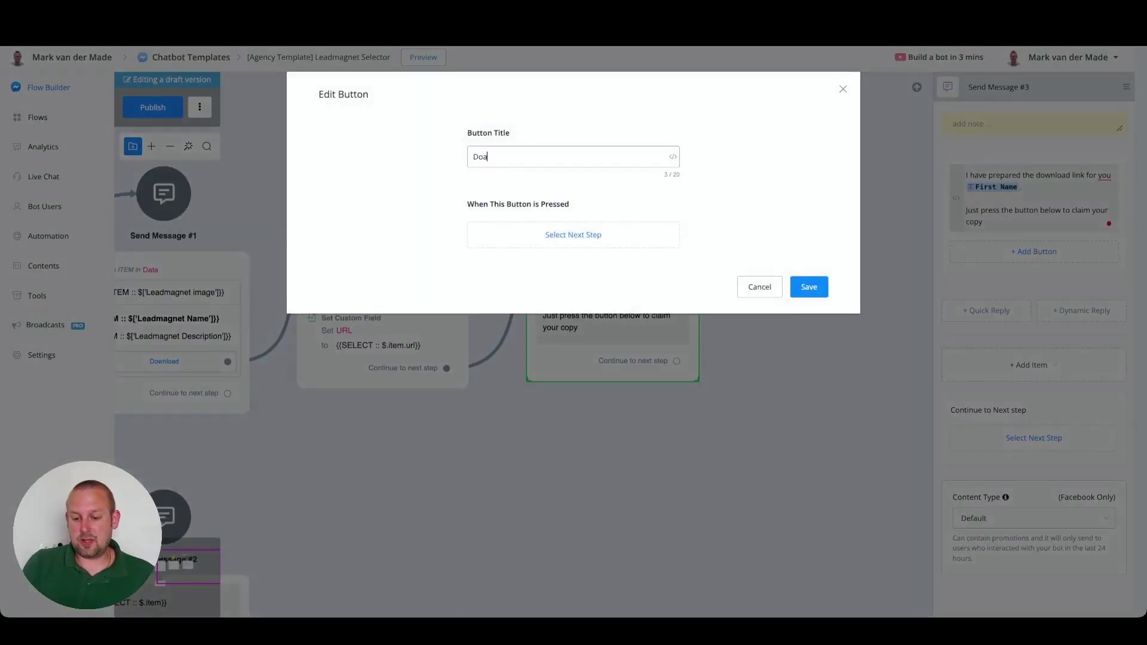
key(BackSpace)
key(BackSpace)
key(BackSpace)
key(BackSpace)
text(wnload now)
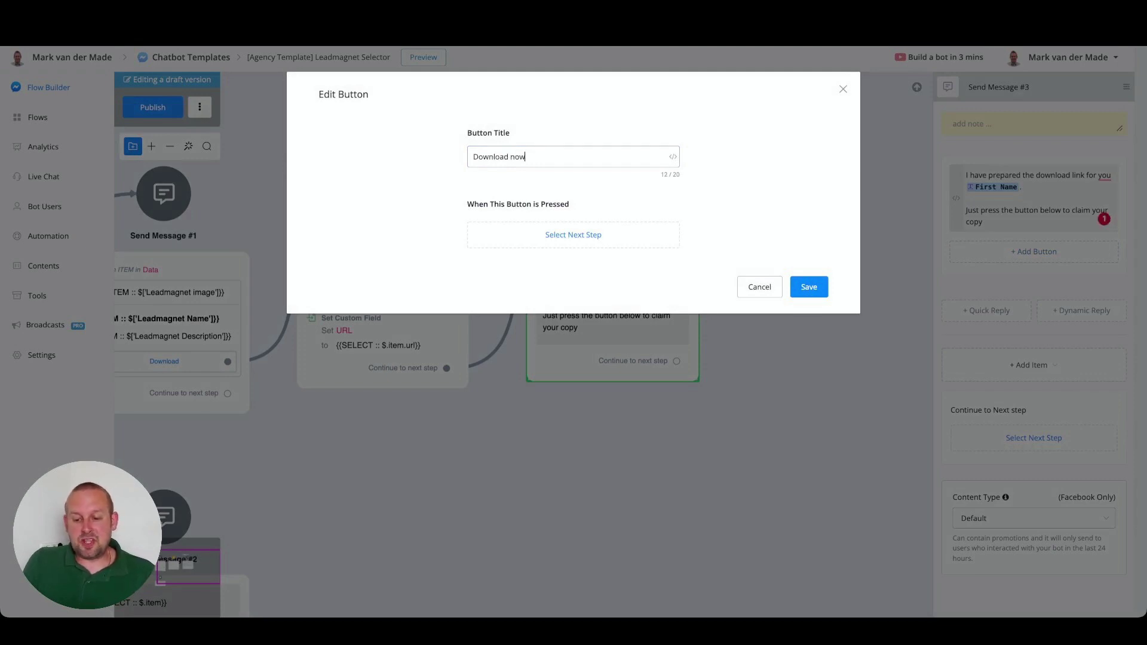
- Make the Download now button open a website with the URL custom field as its address, and save the button
click(573, 235)
click(418, 203)
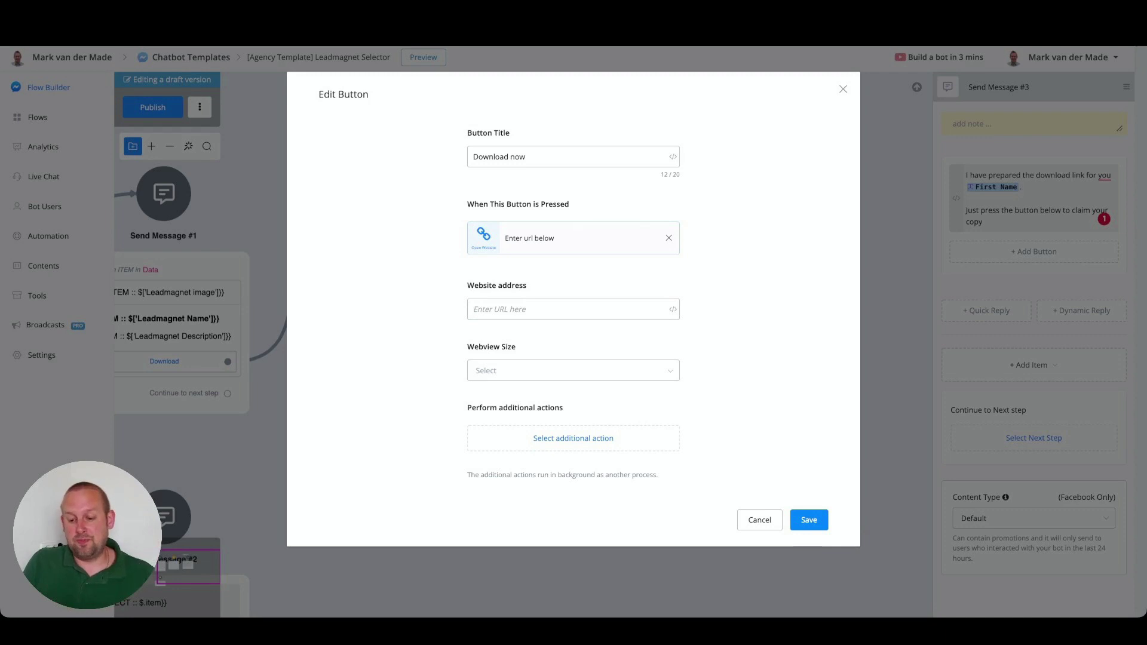
click(673, 309)
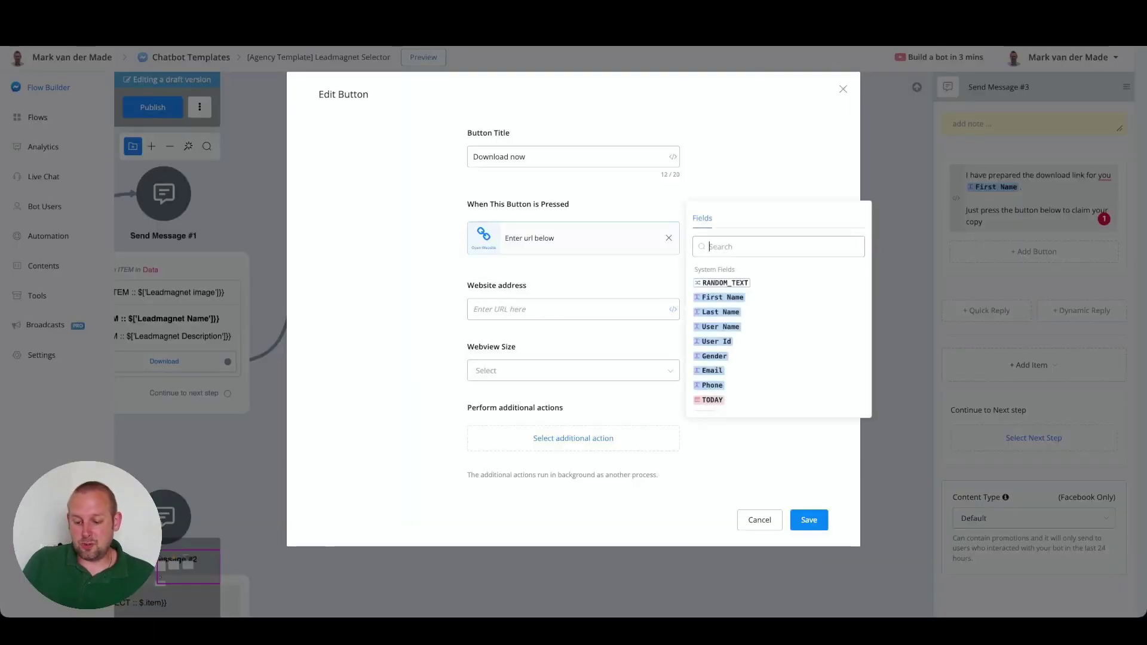
text(url)
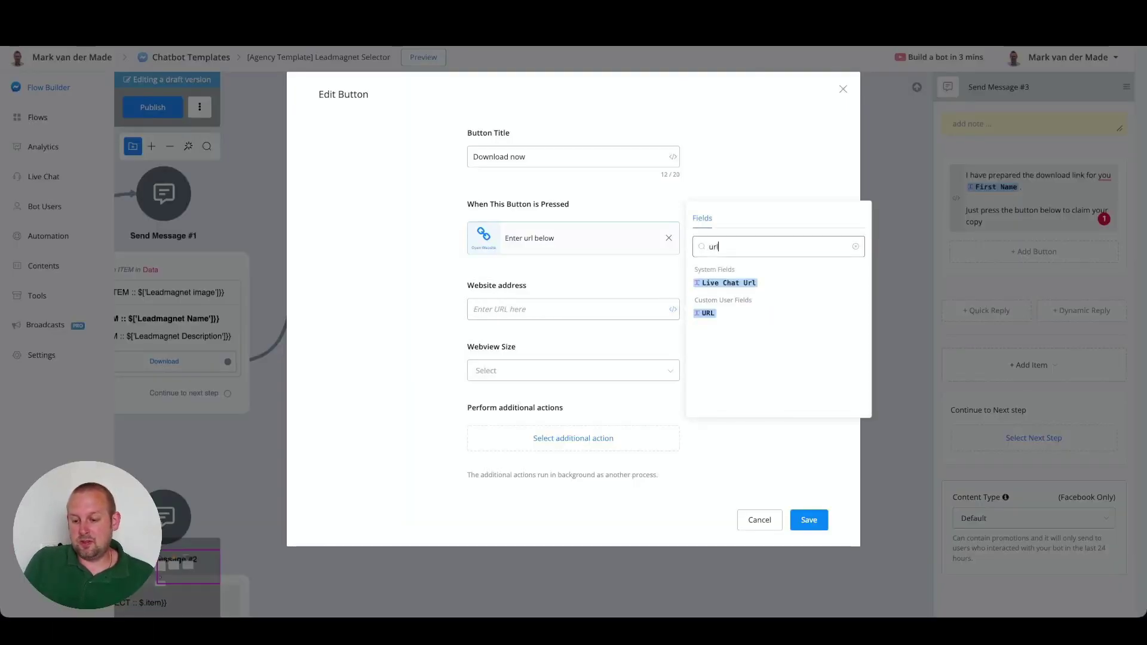
click(704, 313)
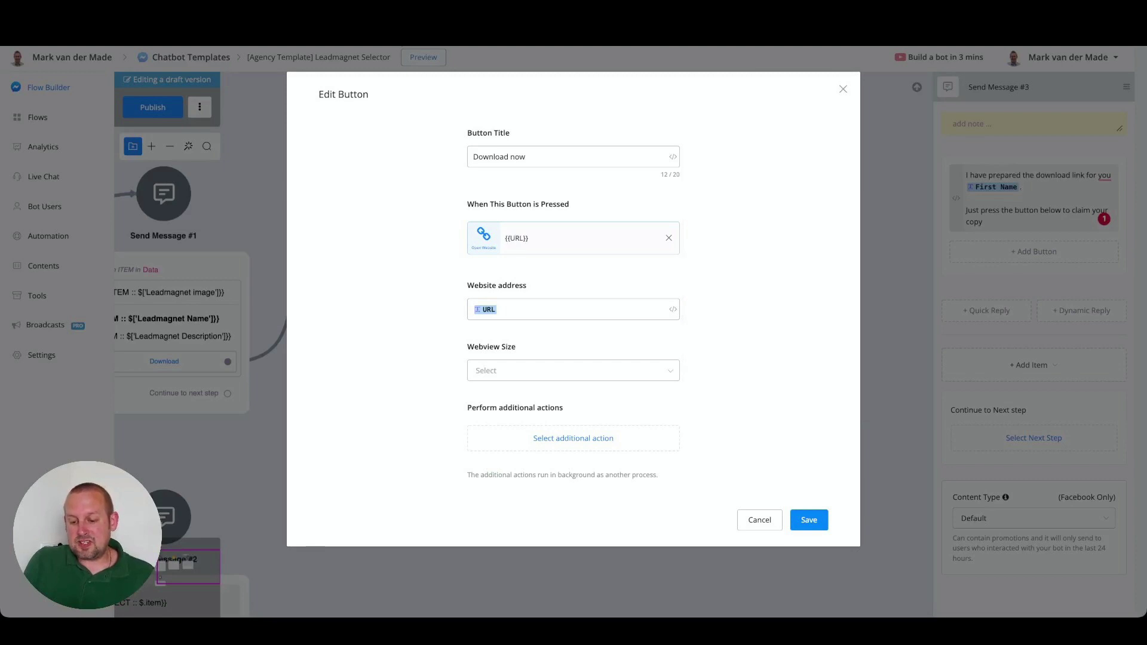
click(809, 520)
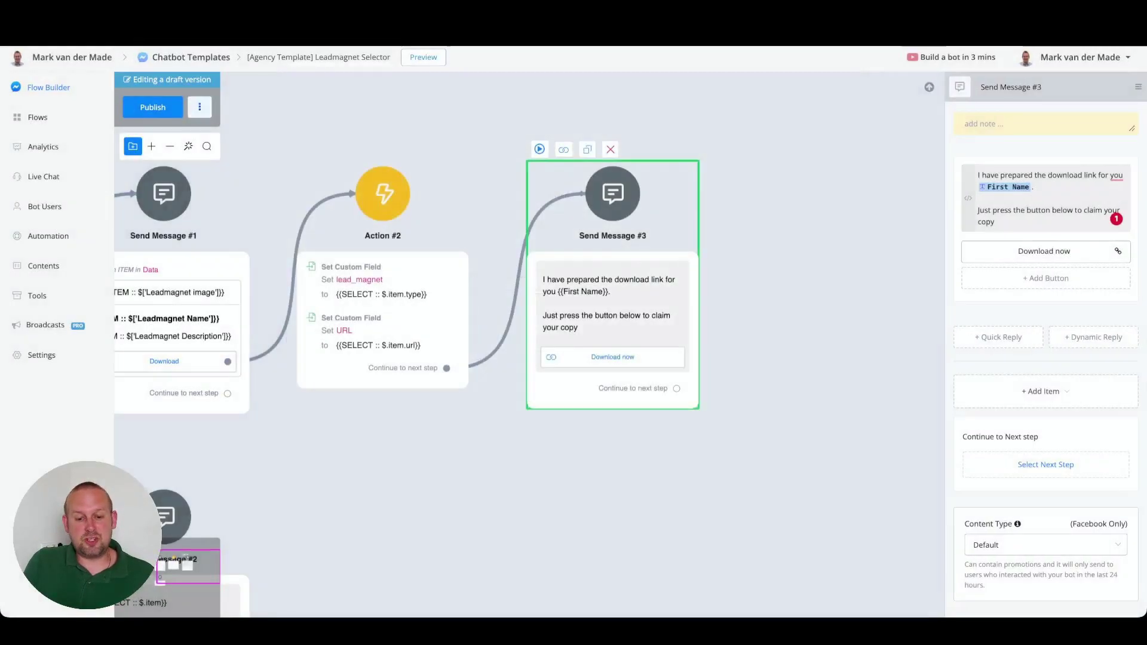
- Publish and preview the flow, test Download on the "7 figure income within 90 days" card, and check the urls in the sheet
click(152, 107)
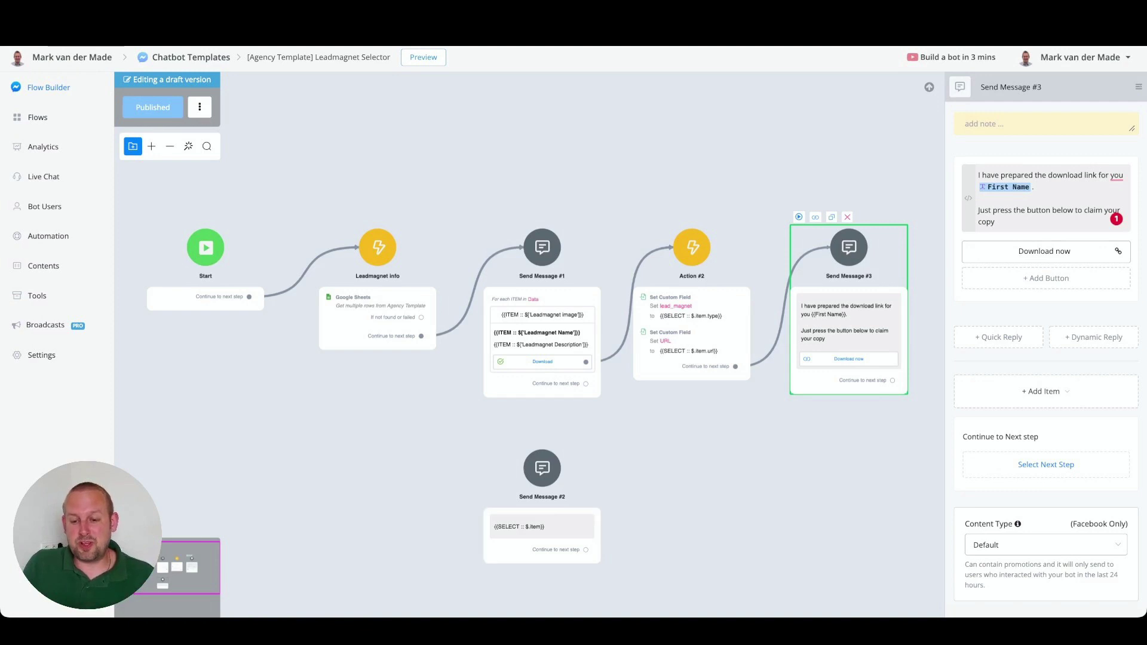
click(423, 57)
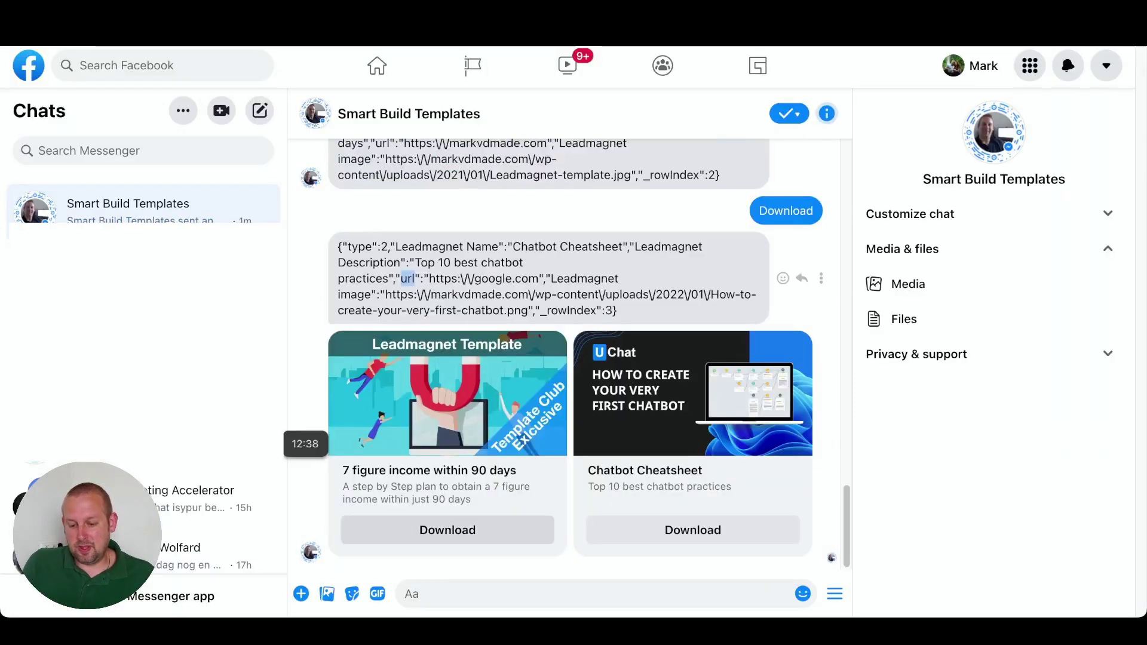
click(448, 530)
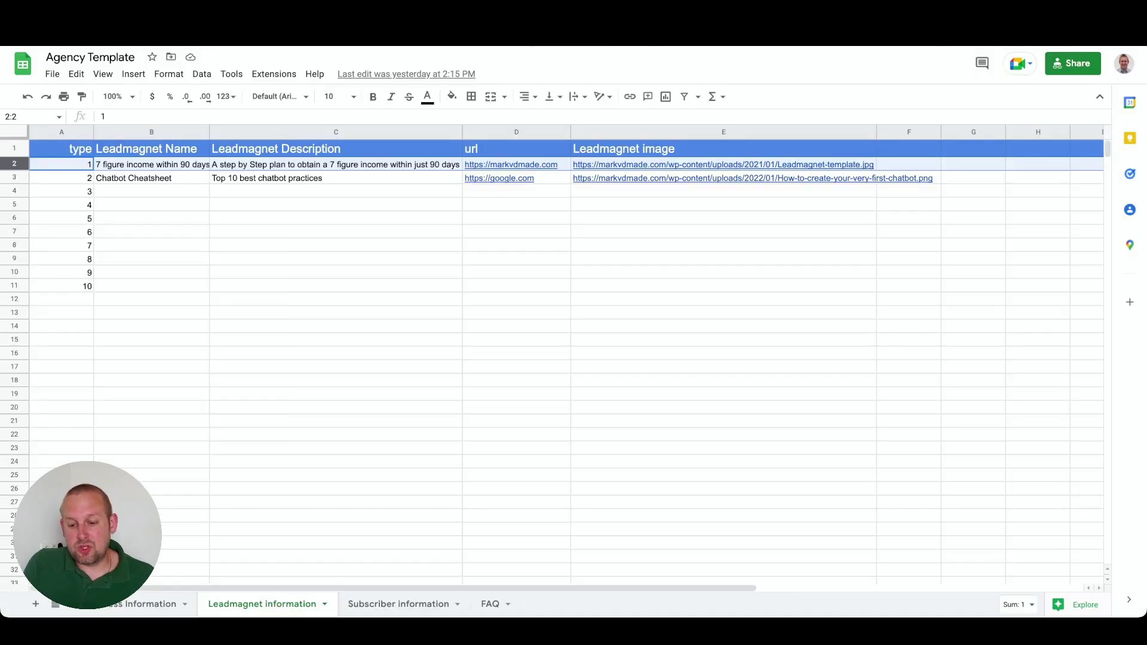
mouse_move(499, 178)
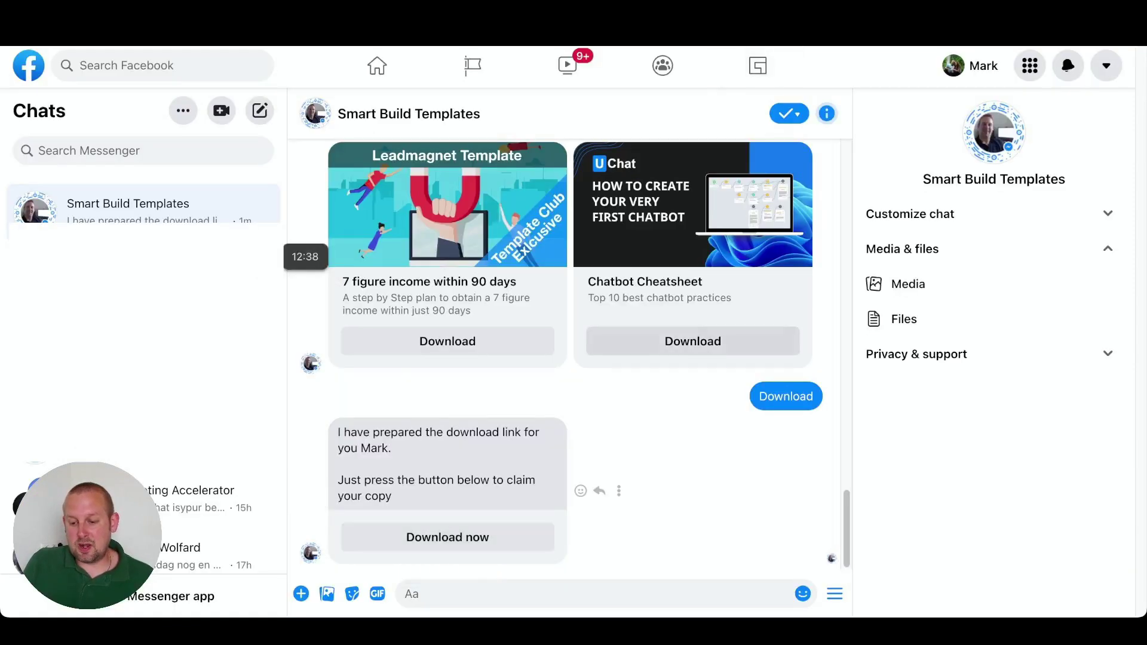
- Test Download on the Chatbot Cheatsheet card and compare its link with that row's url in the sheet
click(693, 342)
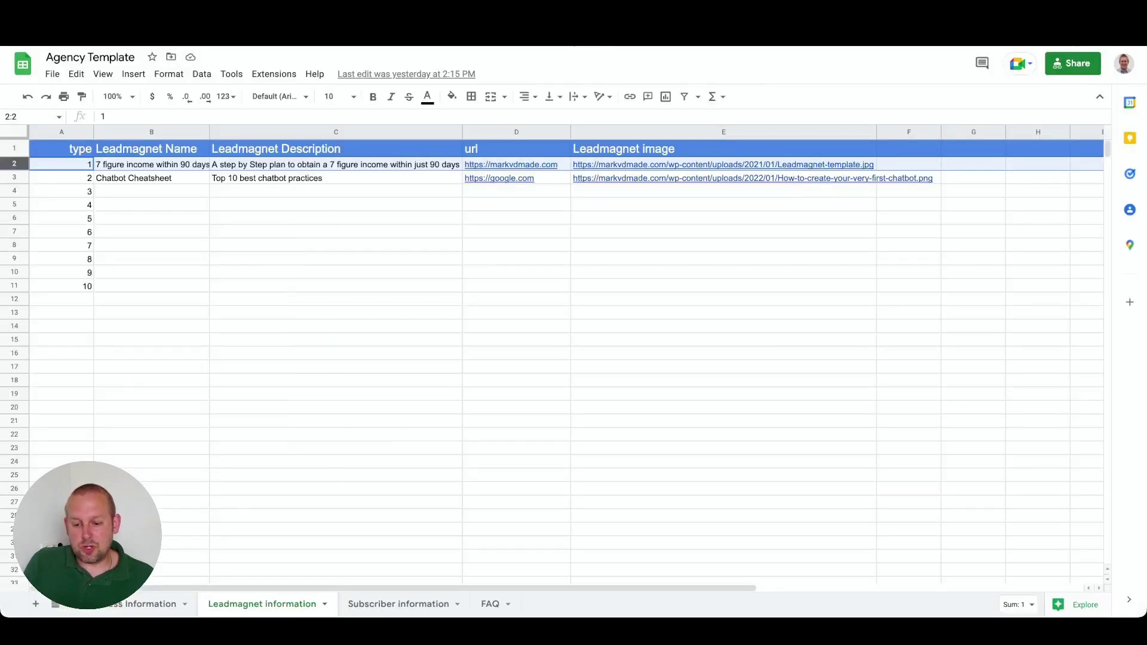
click(515, 177)
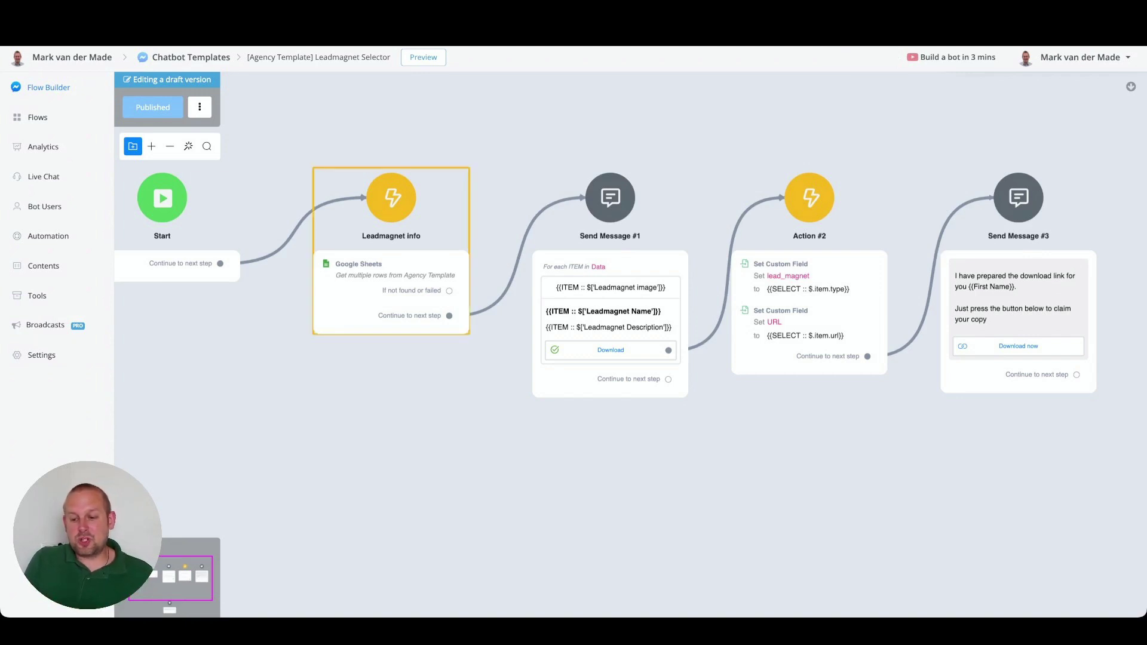
mouse_move(728, 273)
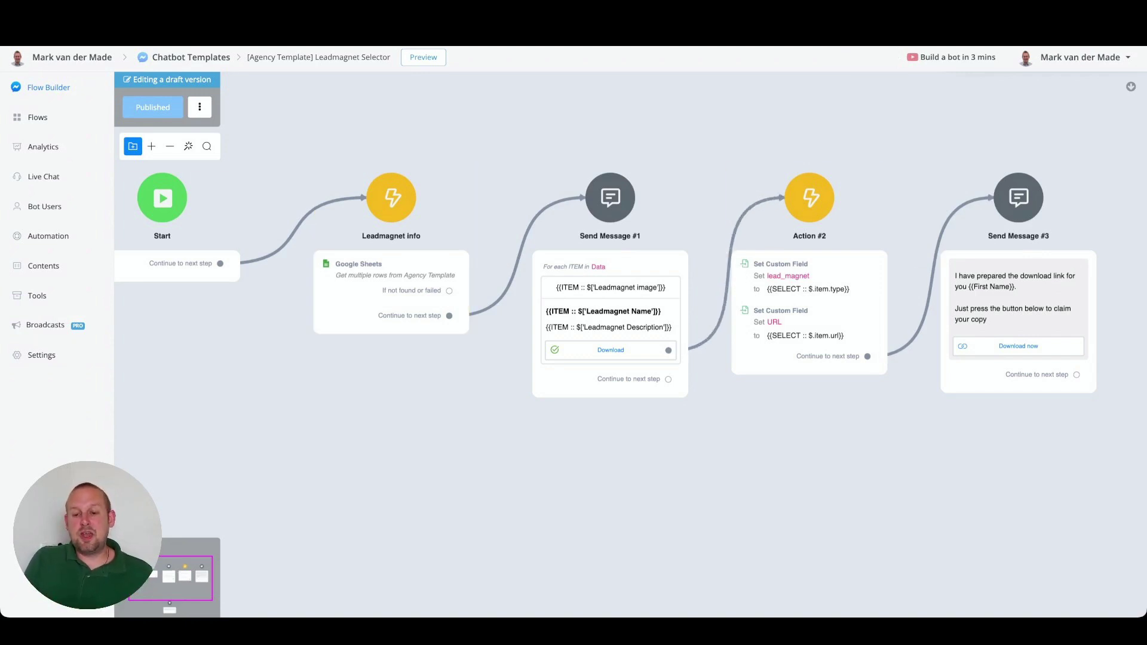